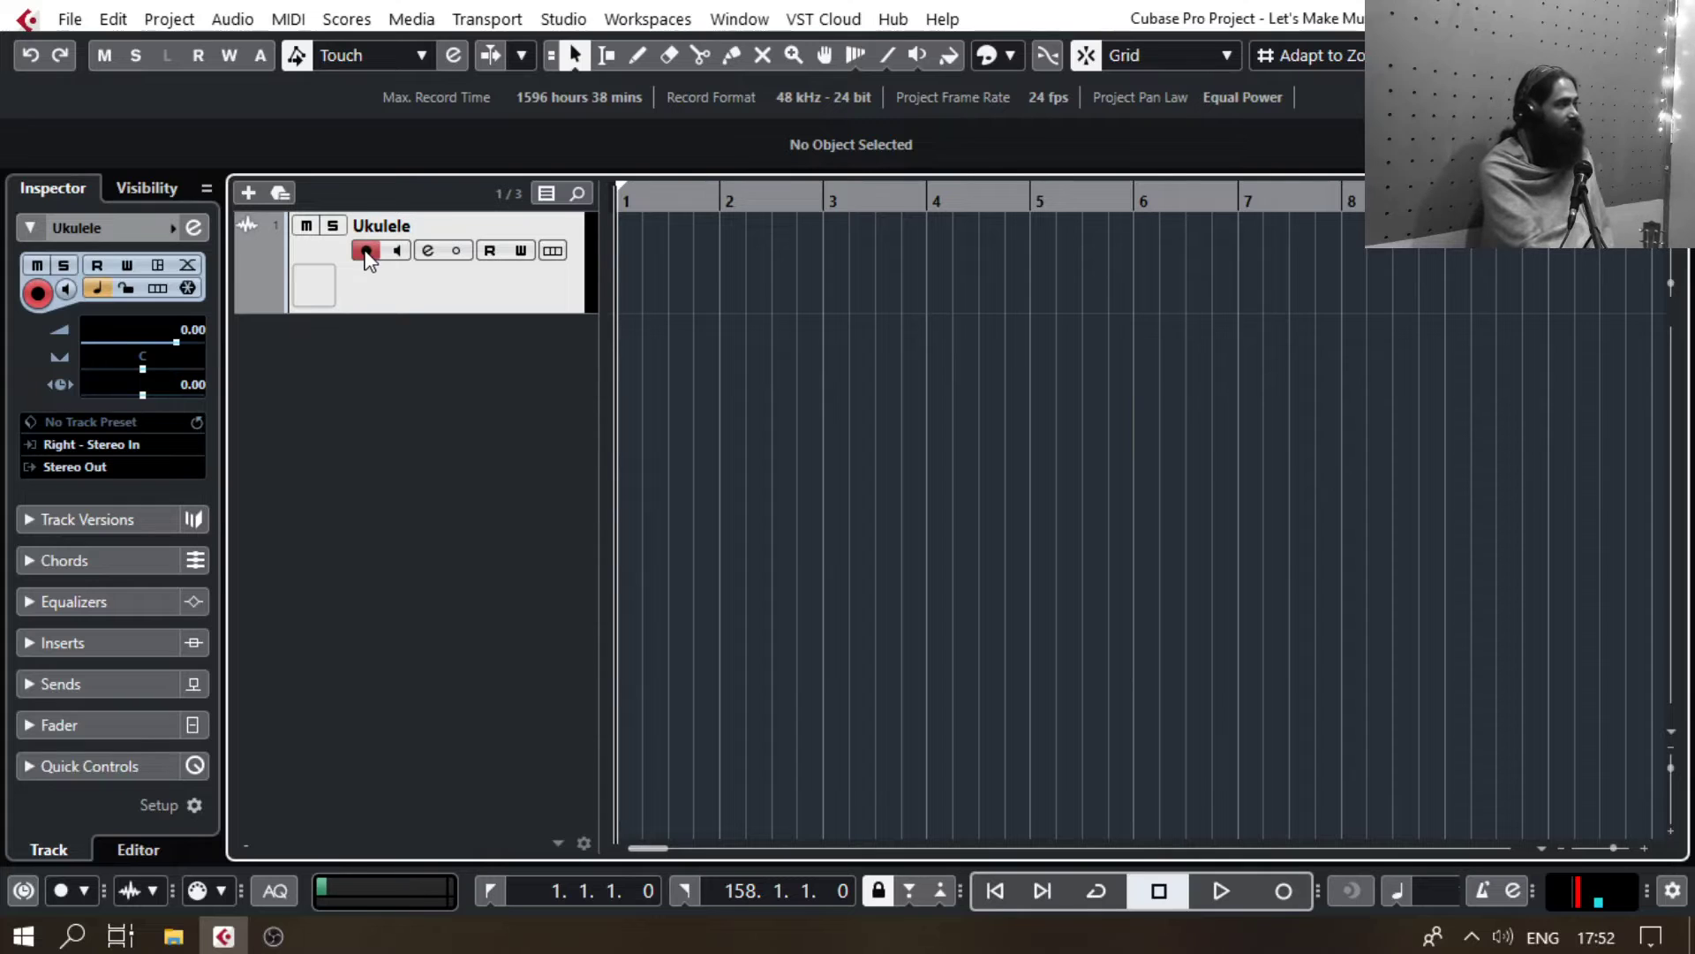
Step: Turn on monitoring for the Ukulele track and record a take from bar 1
click(399, 251)
key(KP_Multiply)
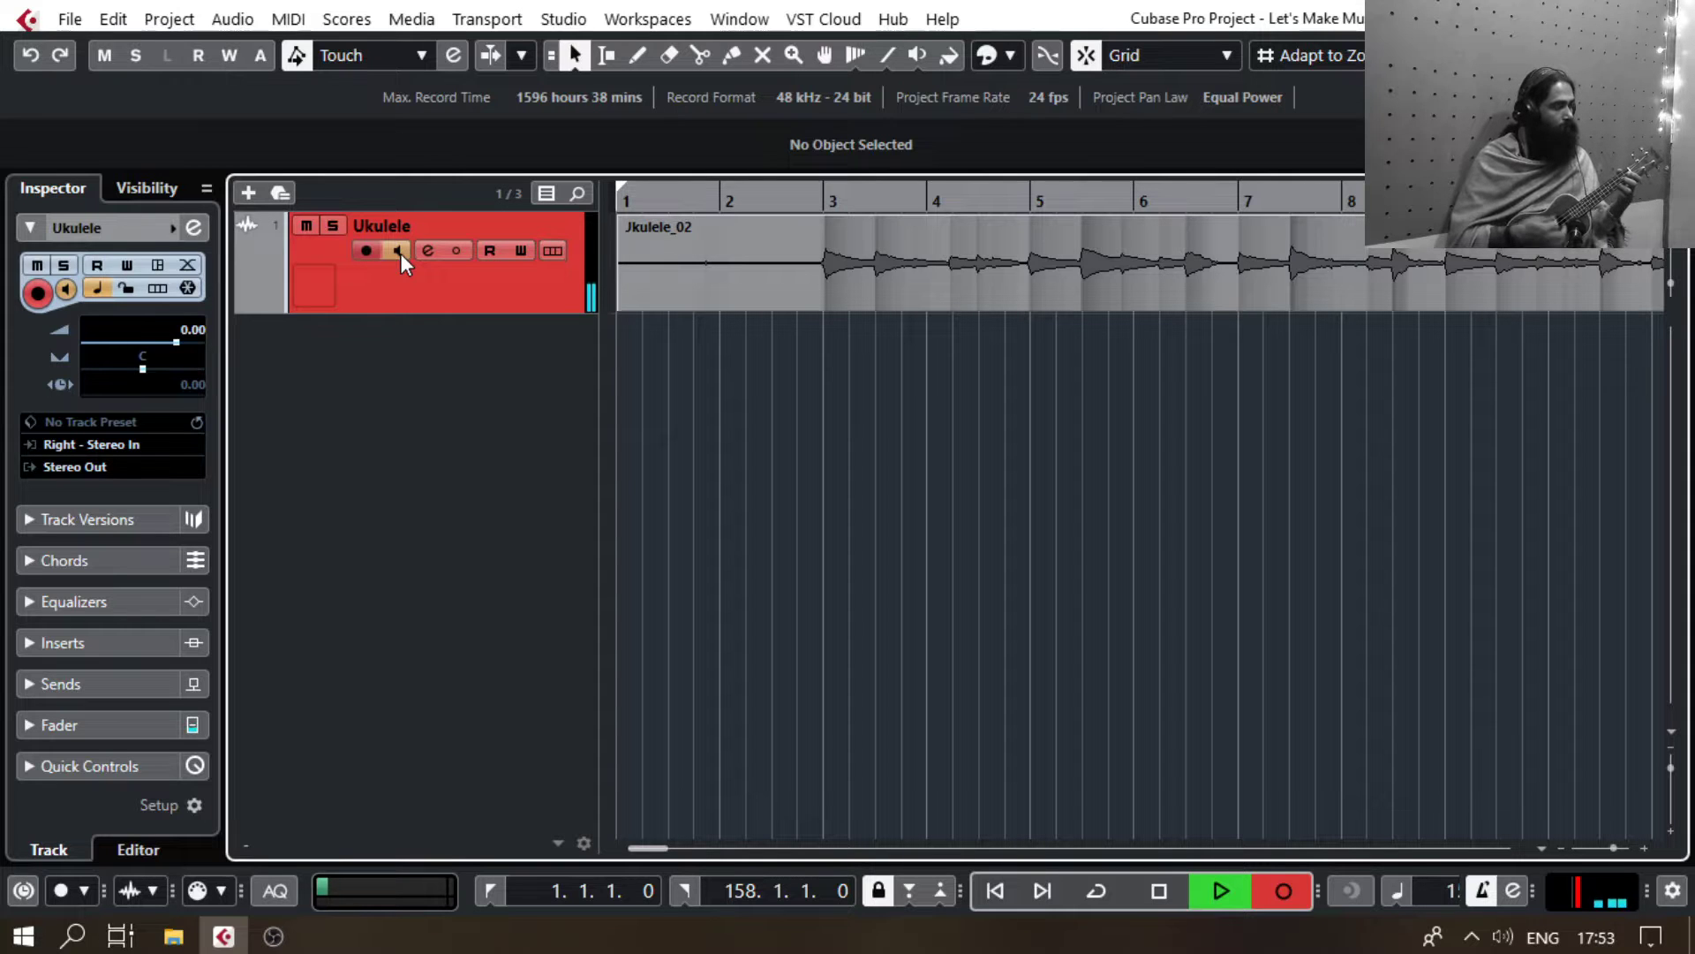
key(space)
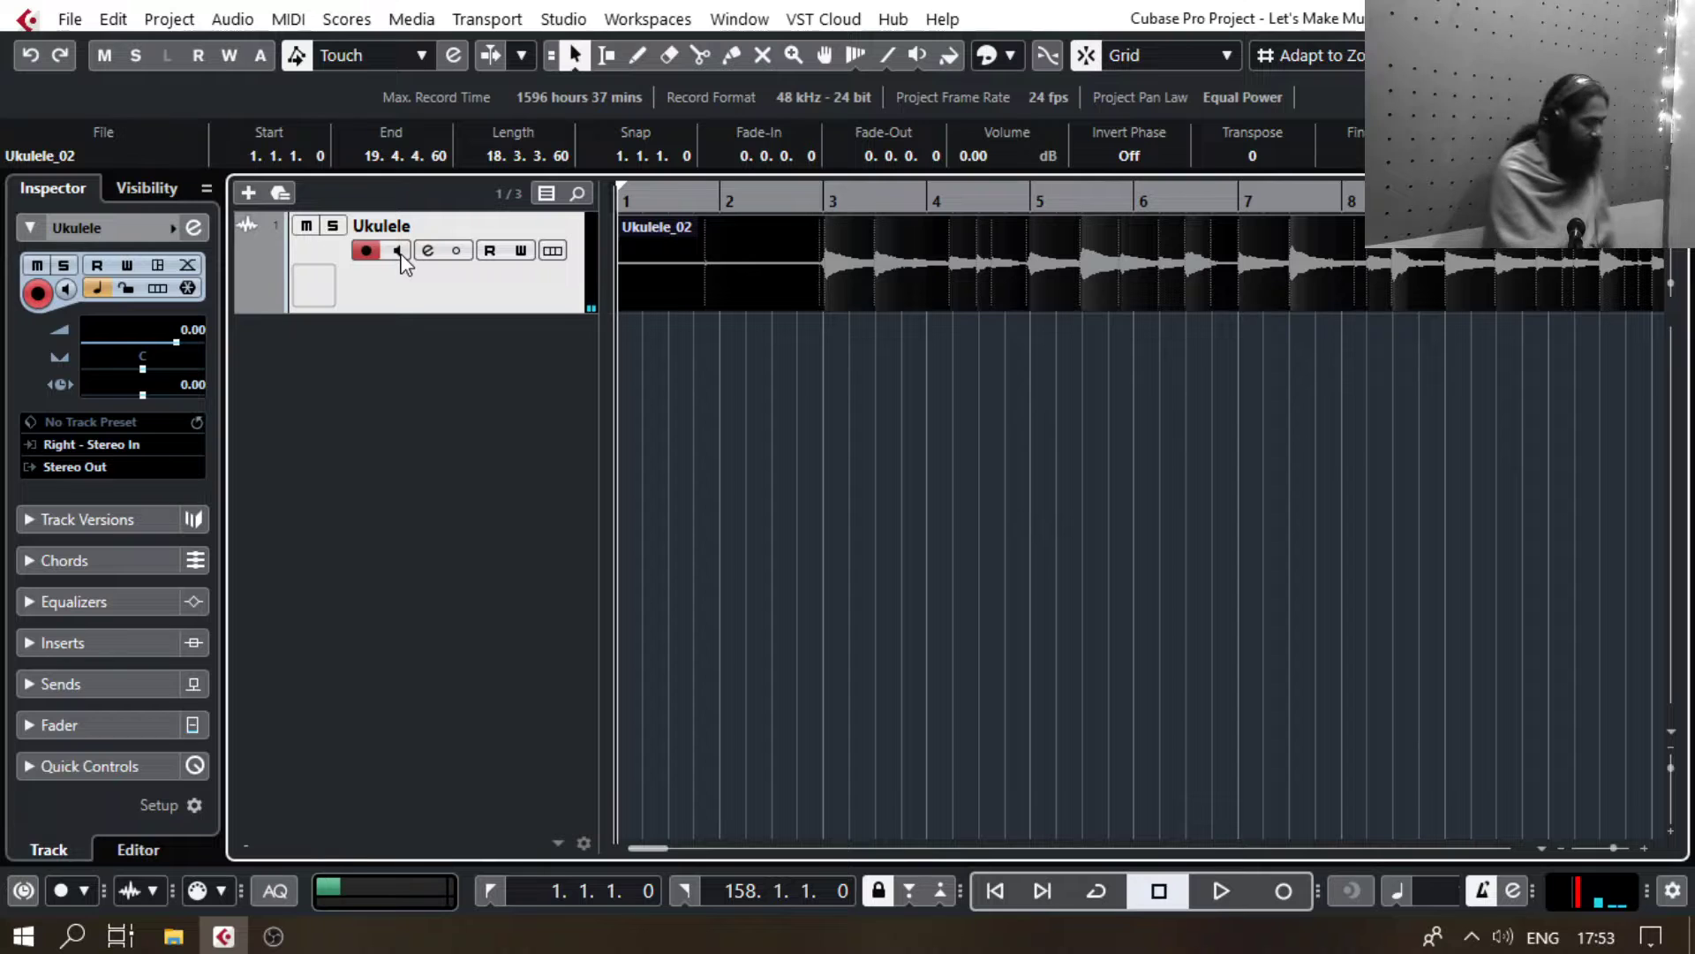
Step: Duplicate the Ukulele track as an empty track and rename the copy Vocal
double_click(405, 297)
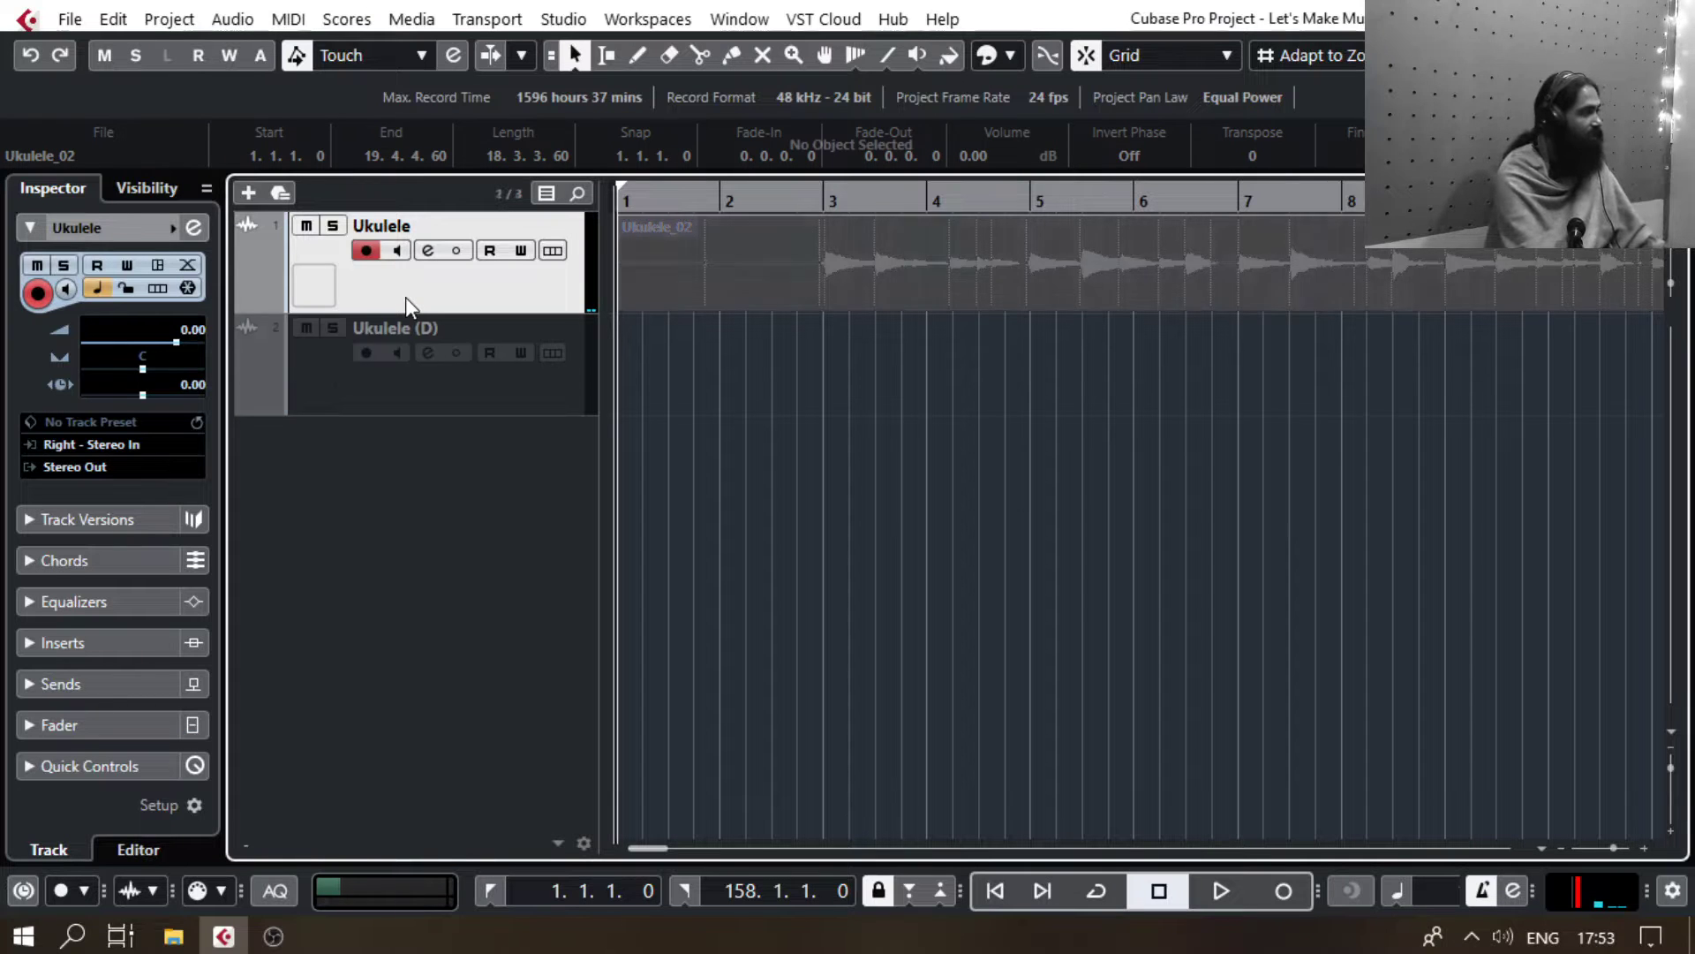
double_click(380, 327)
text(Vocal)
key(Return)
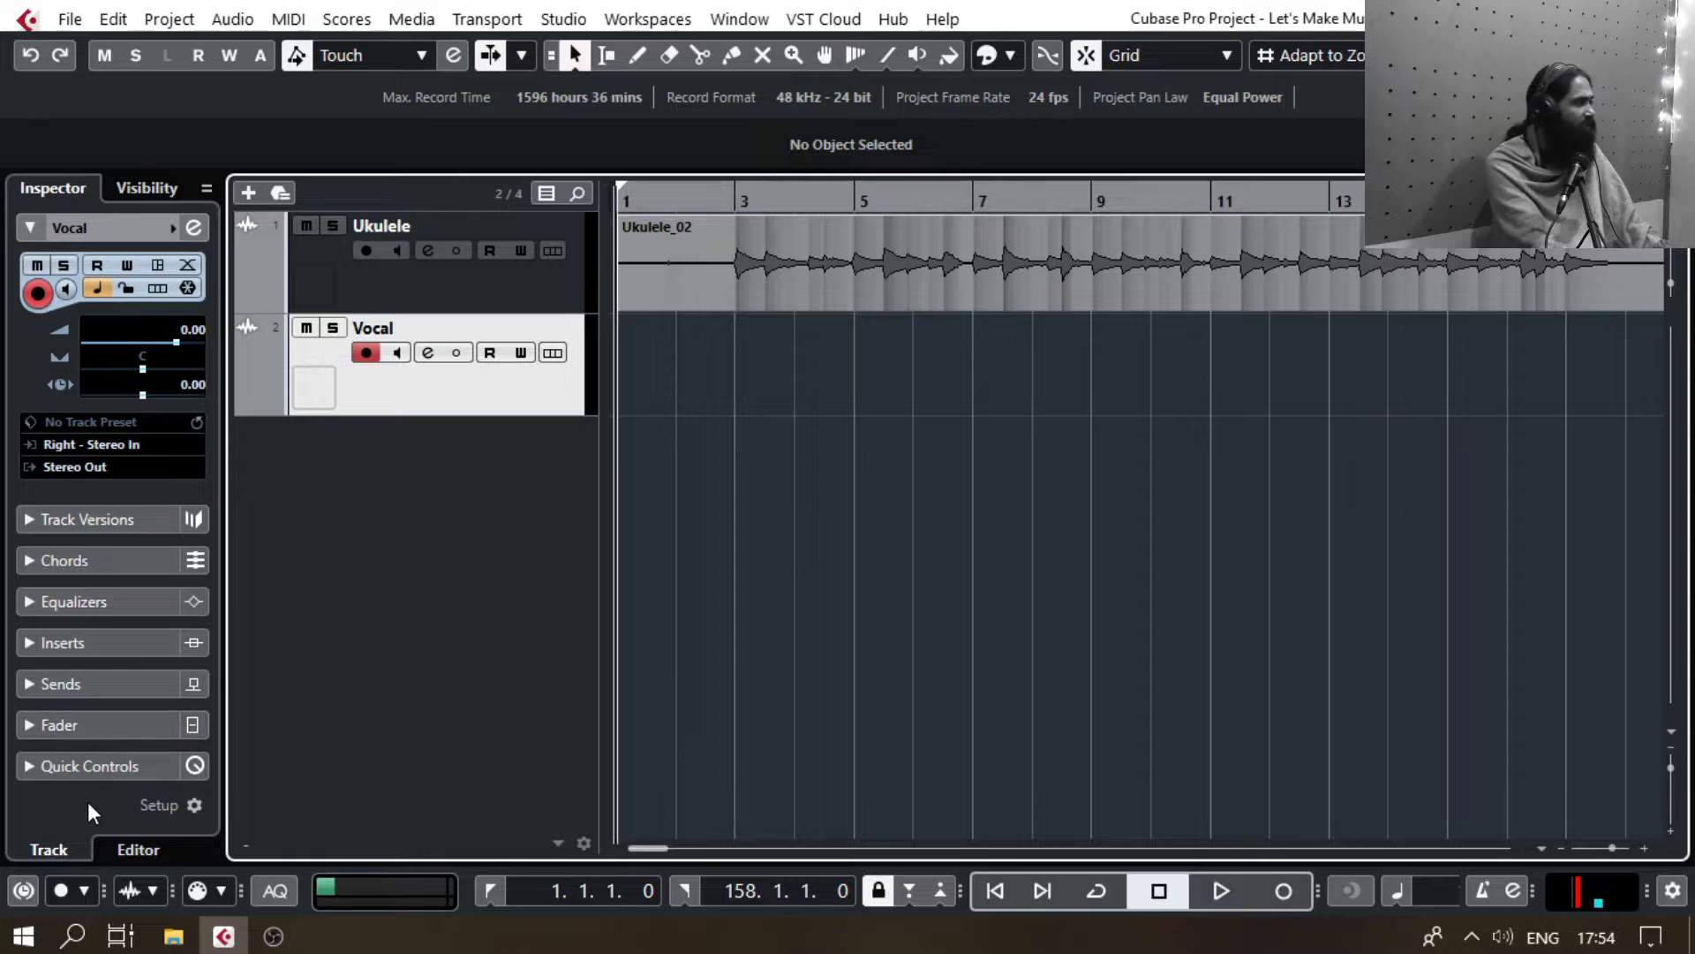
Step: Show all Inspector sections and write the lyrics beginning "herda herdai aakashma bilaai gaye badal haru" in the Vocal track's Notepad
click(184, 804)
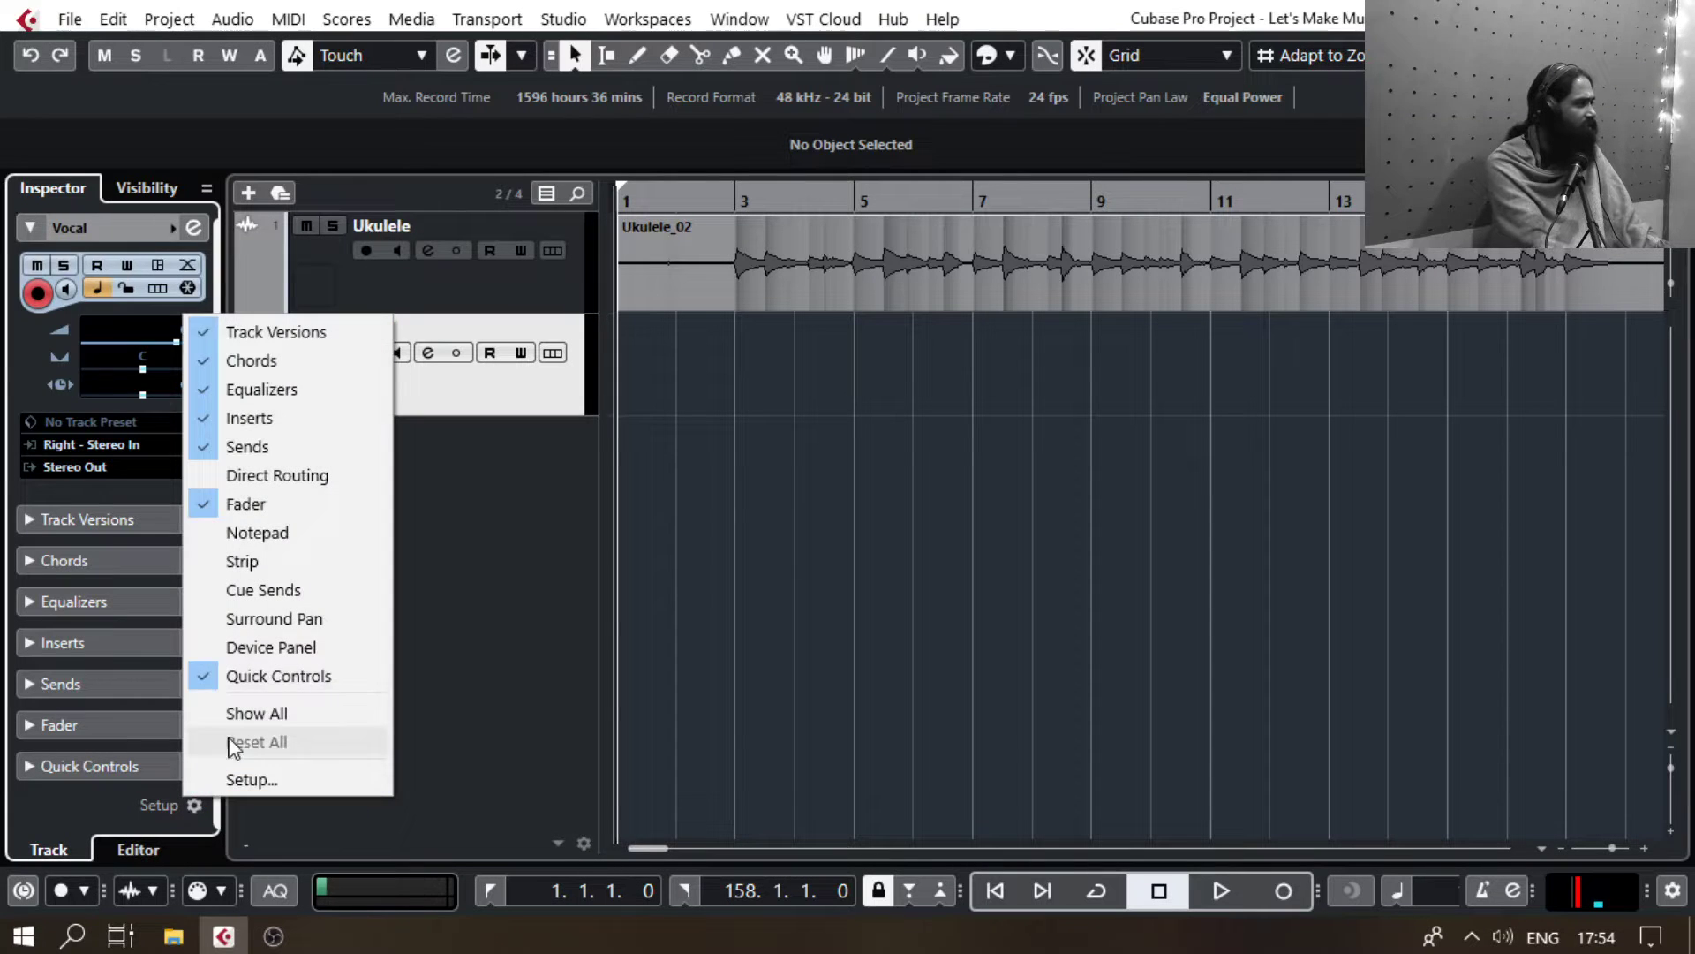
click(232, 709)
click(53, 561)
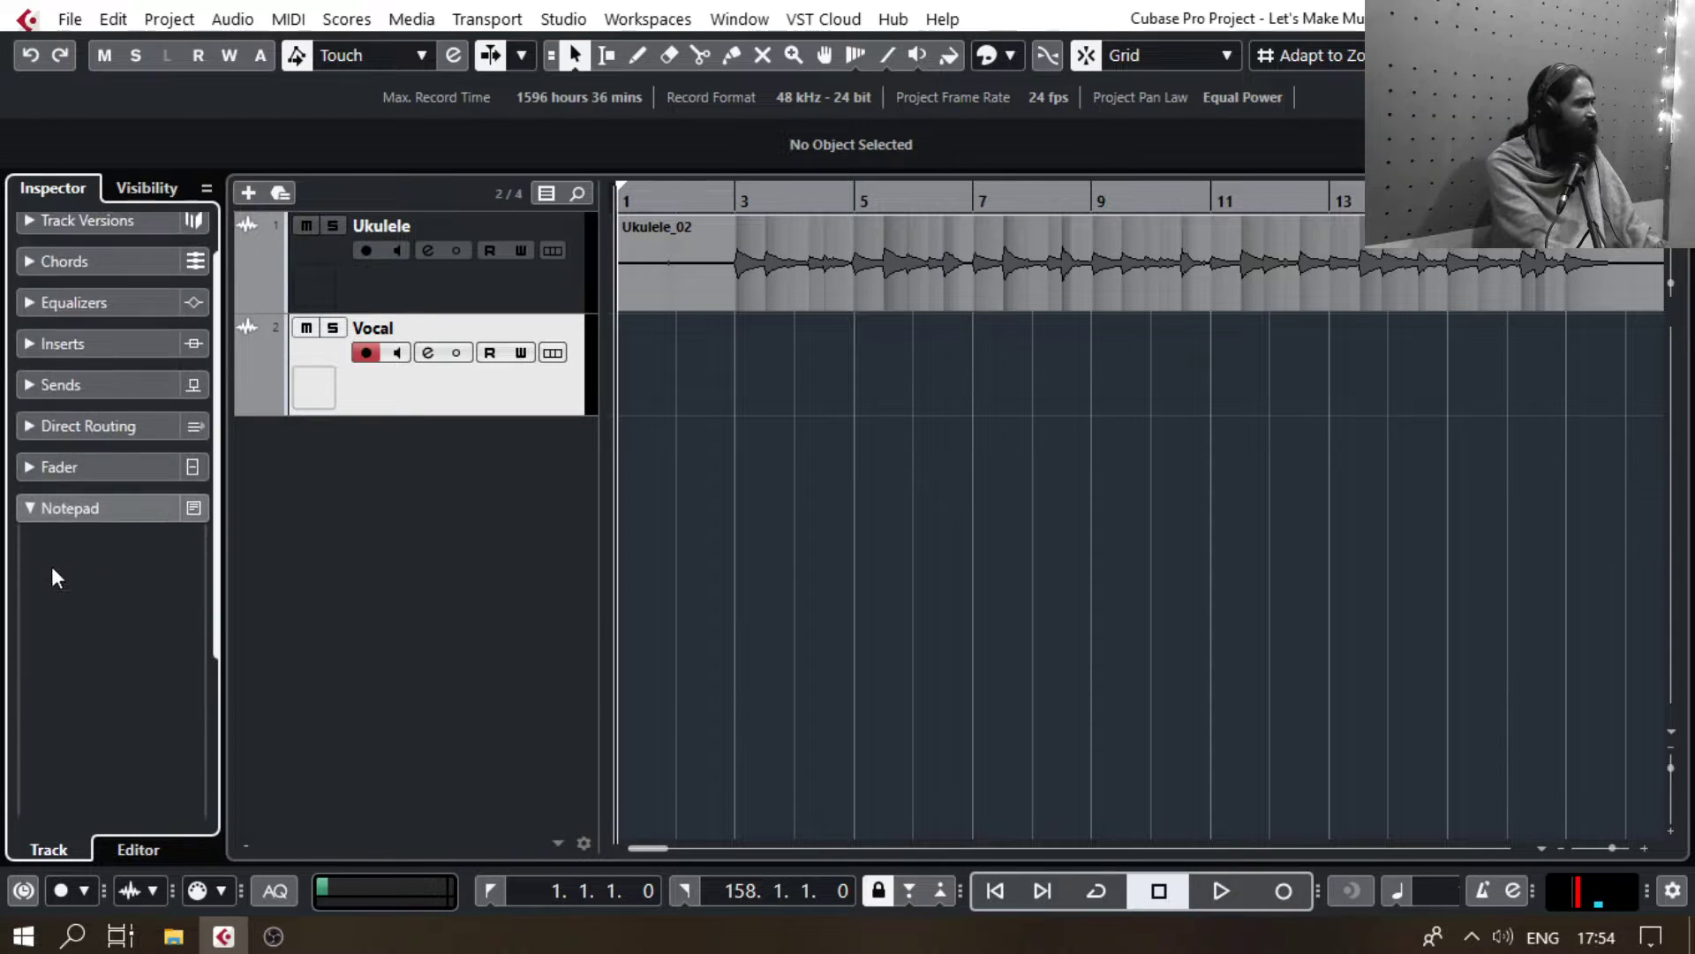
text(herda herdai aakashma)
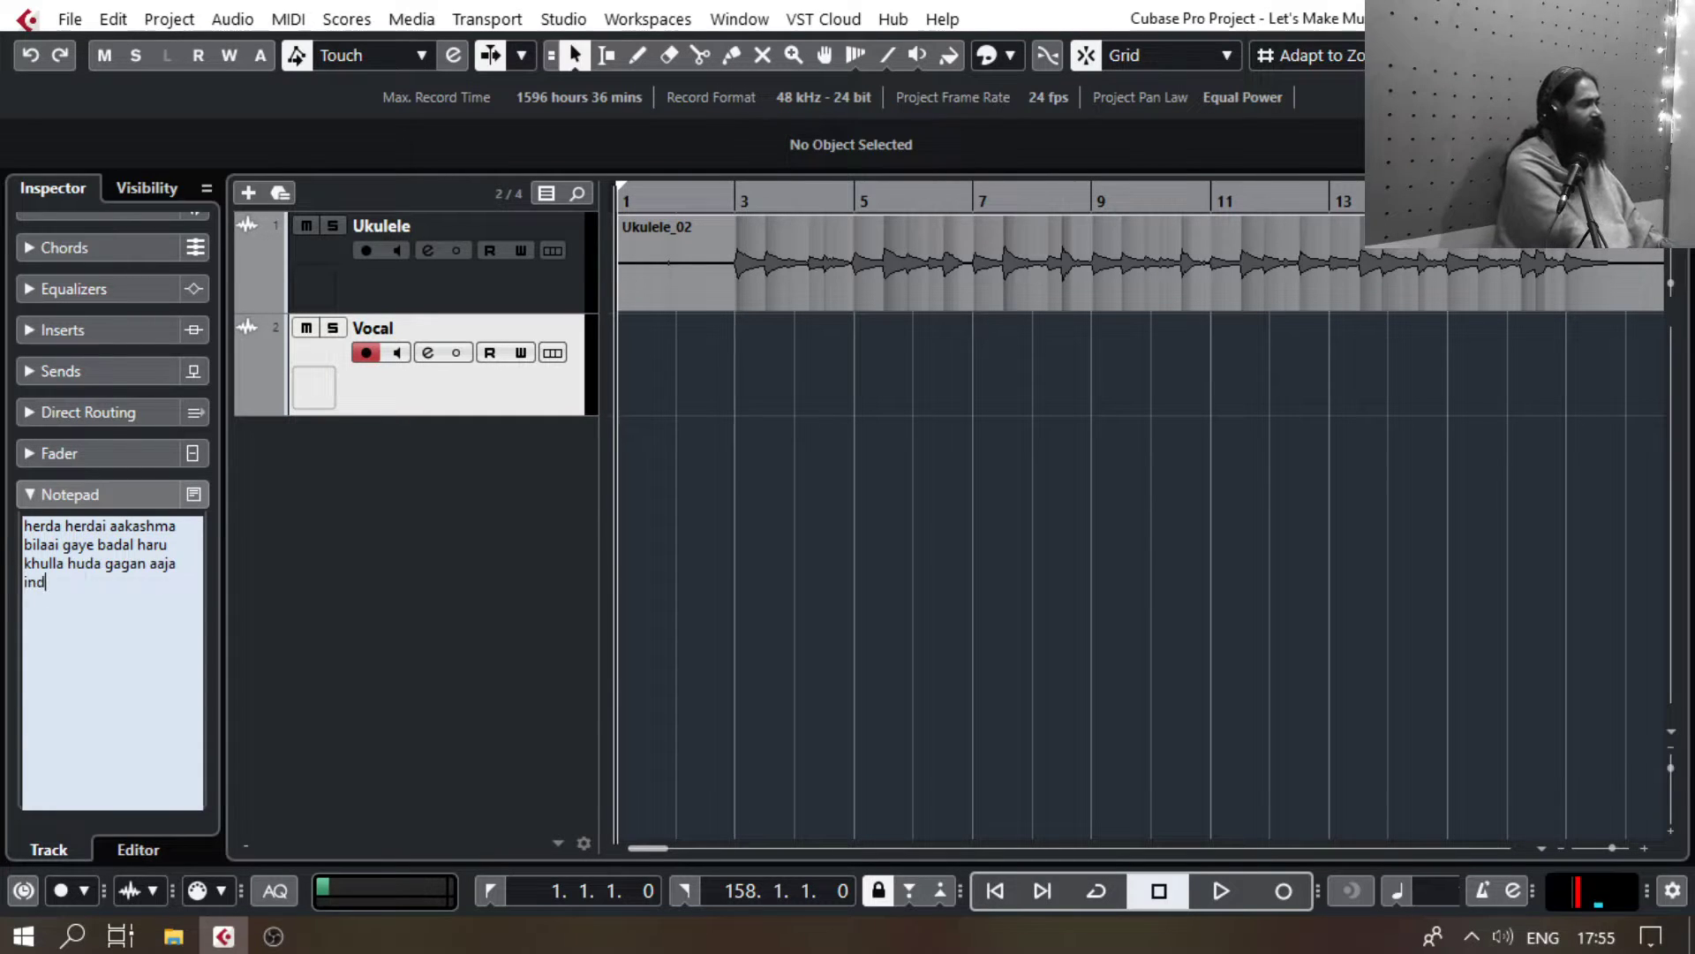
click(724, 208)
key(KP_Multiply)
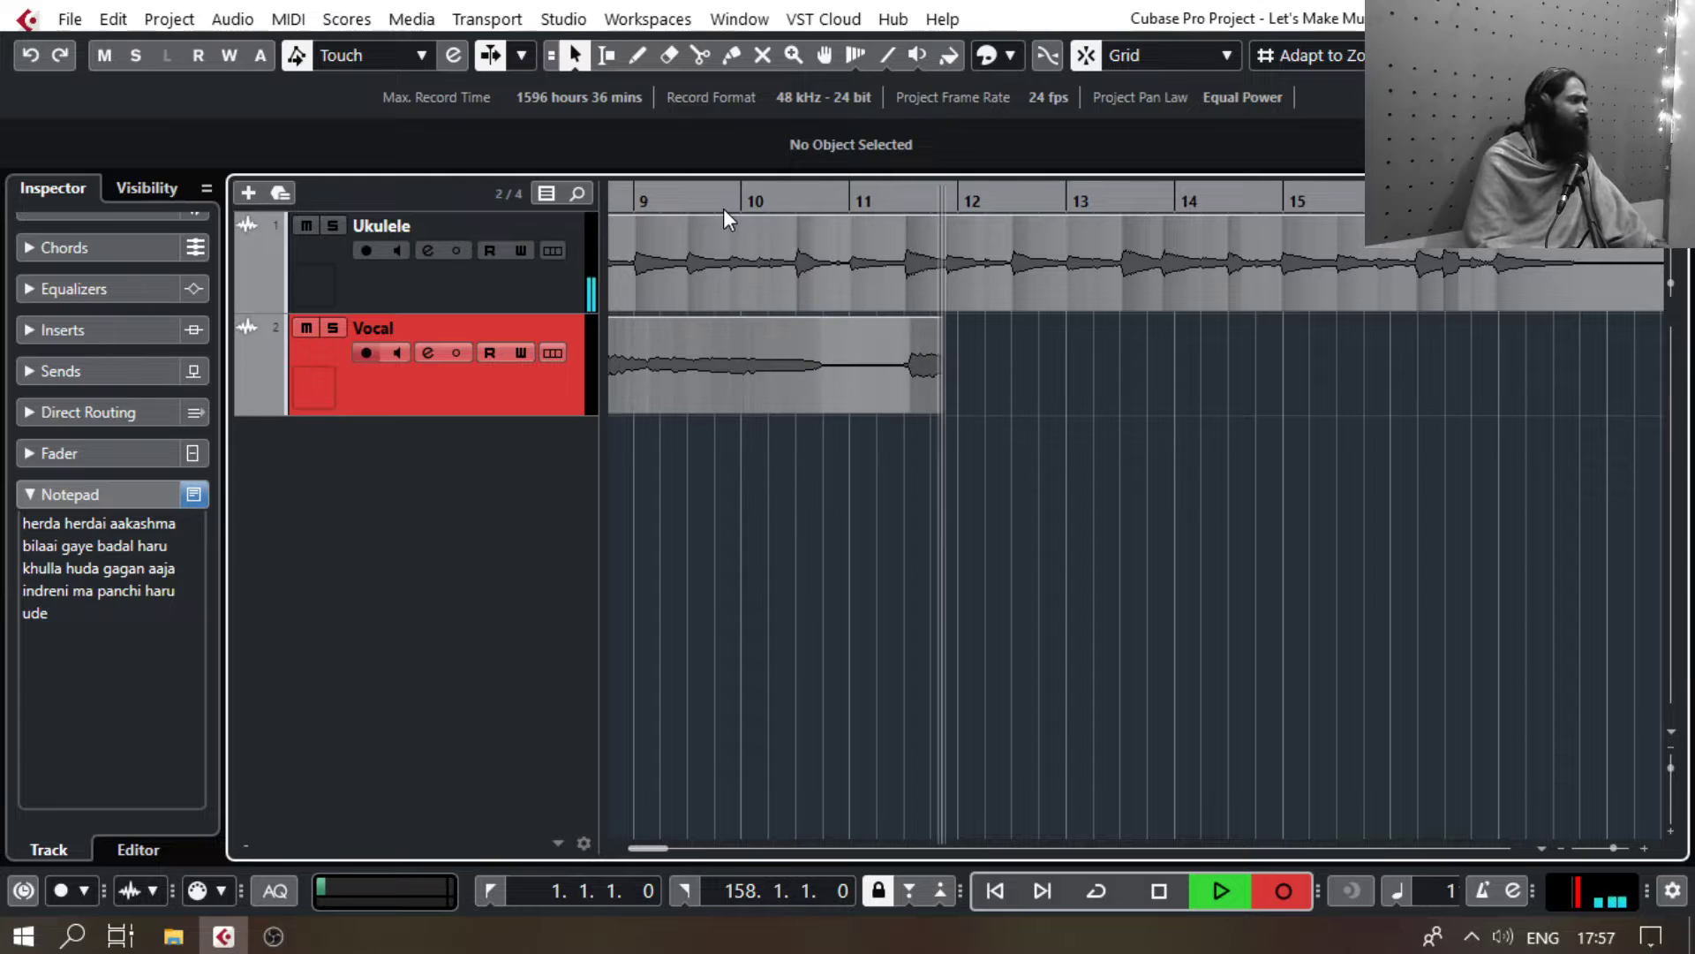
key(space)
key(ctrl+z)
click(723, 209)
key(KP_Multiply)
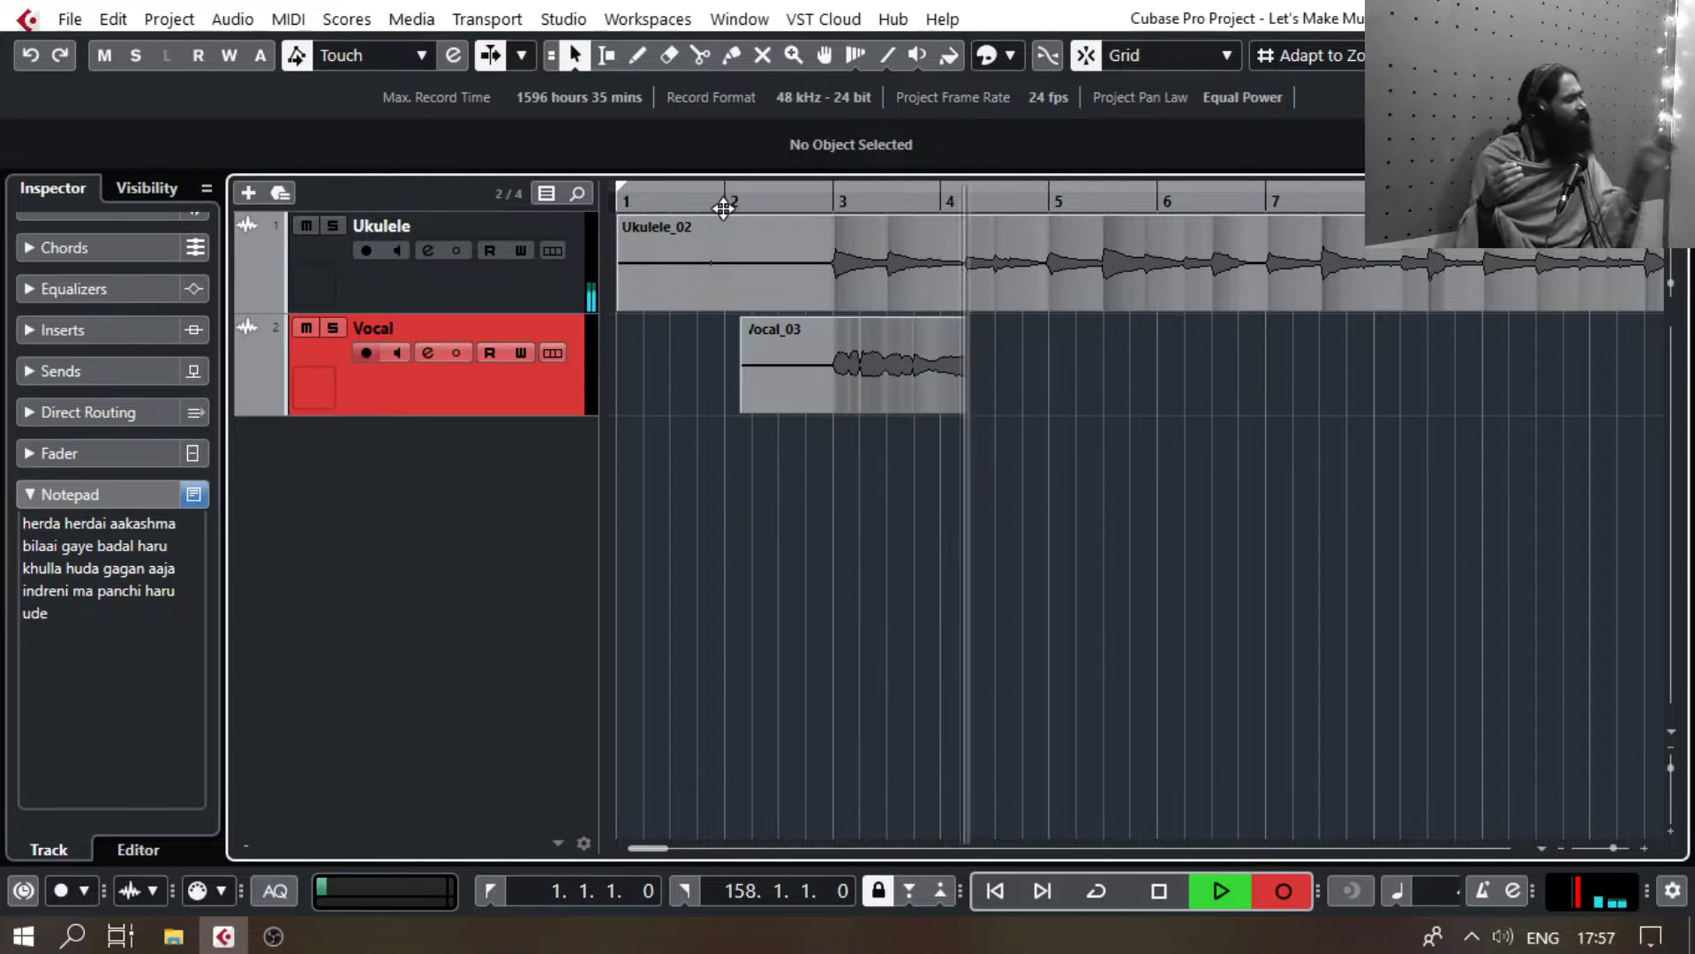
key(space)
key(ctrl+z)
Step: Record a vocal take on the Vocal track from bar 2 through the end of the ukulele part
key(KP_Multiply)
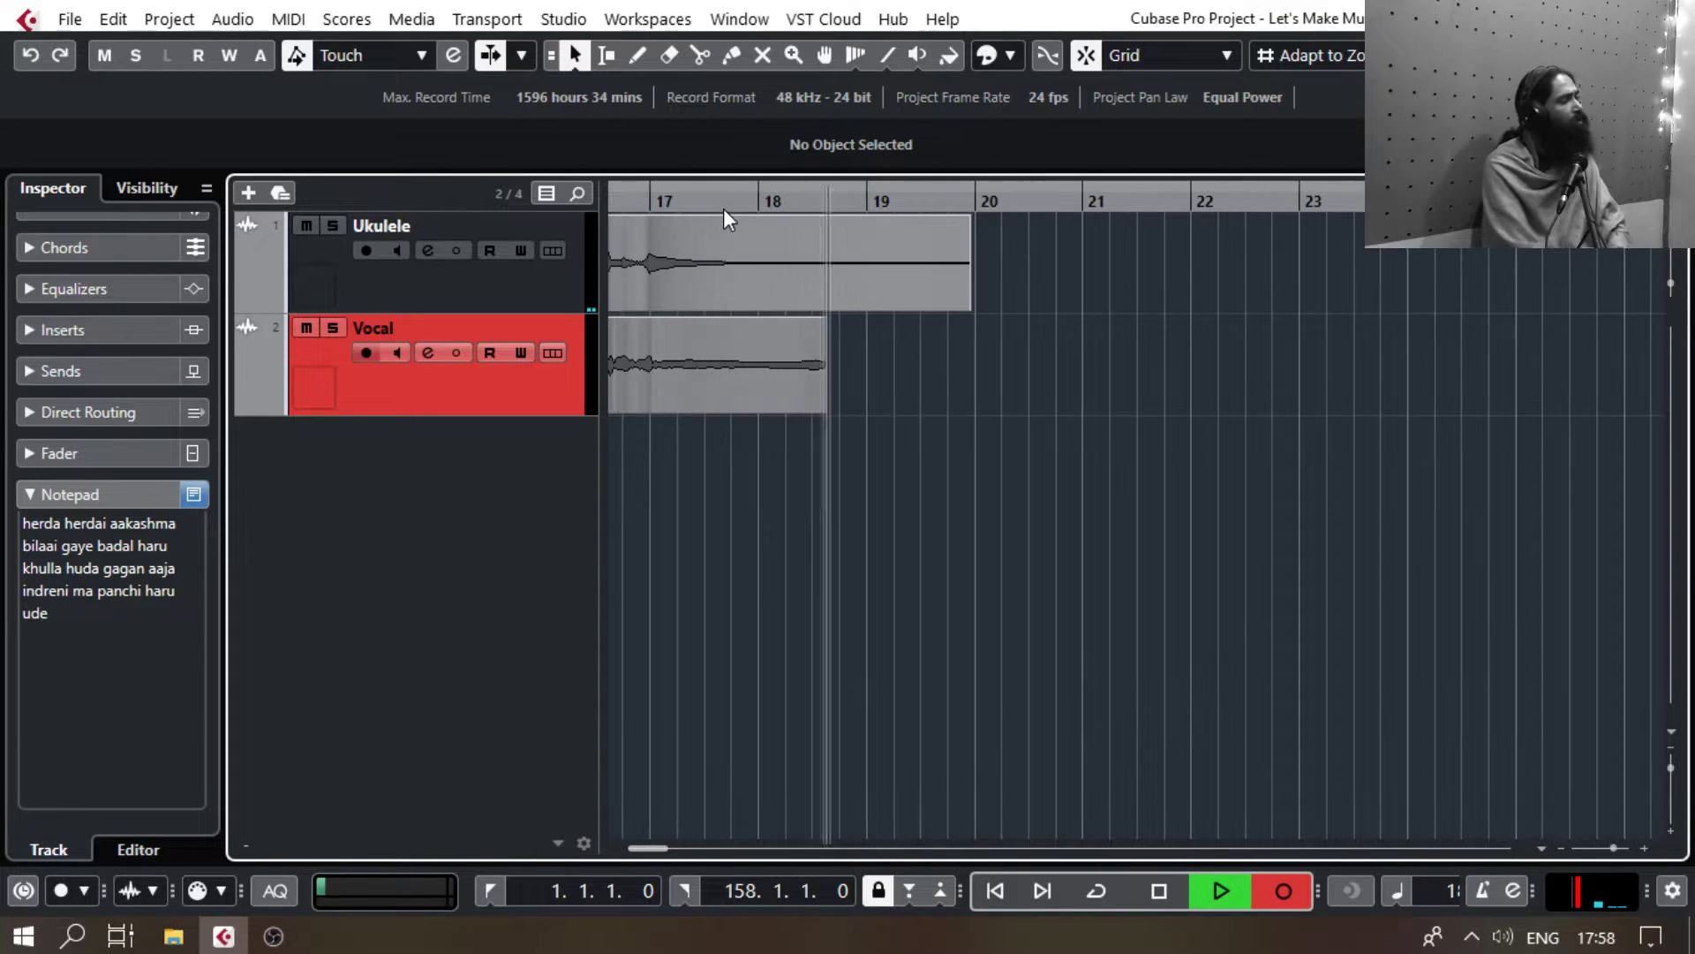
key(space)
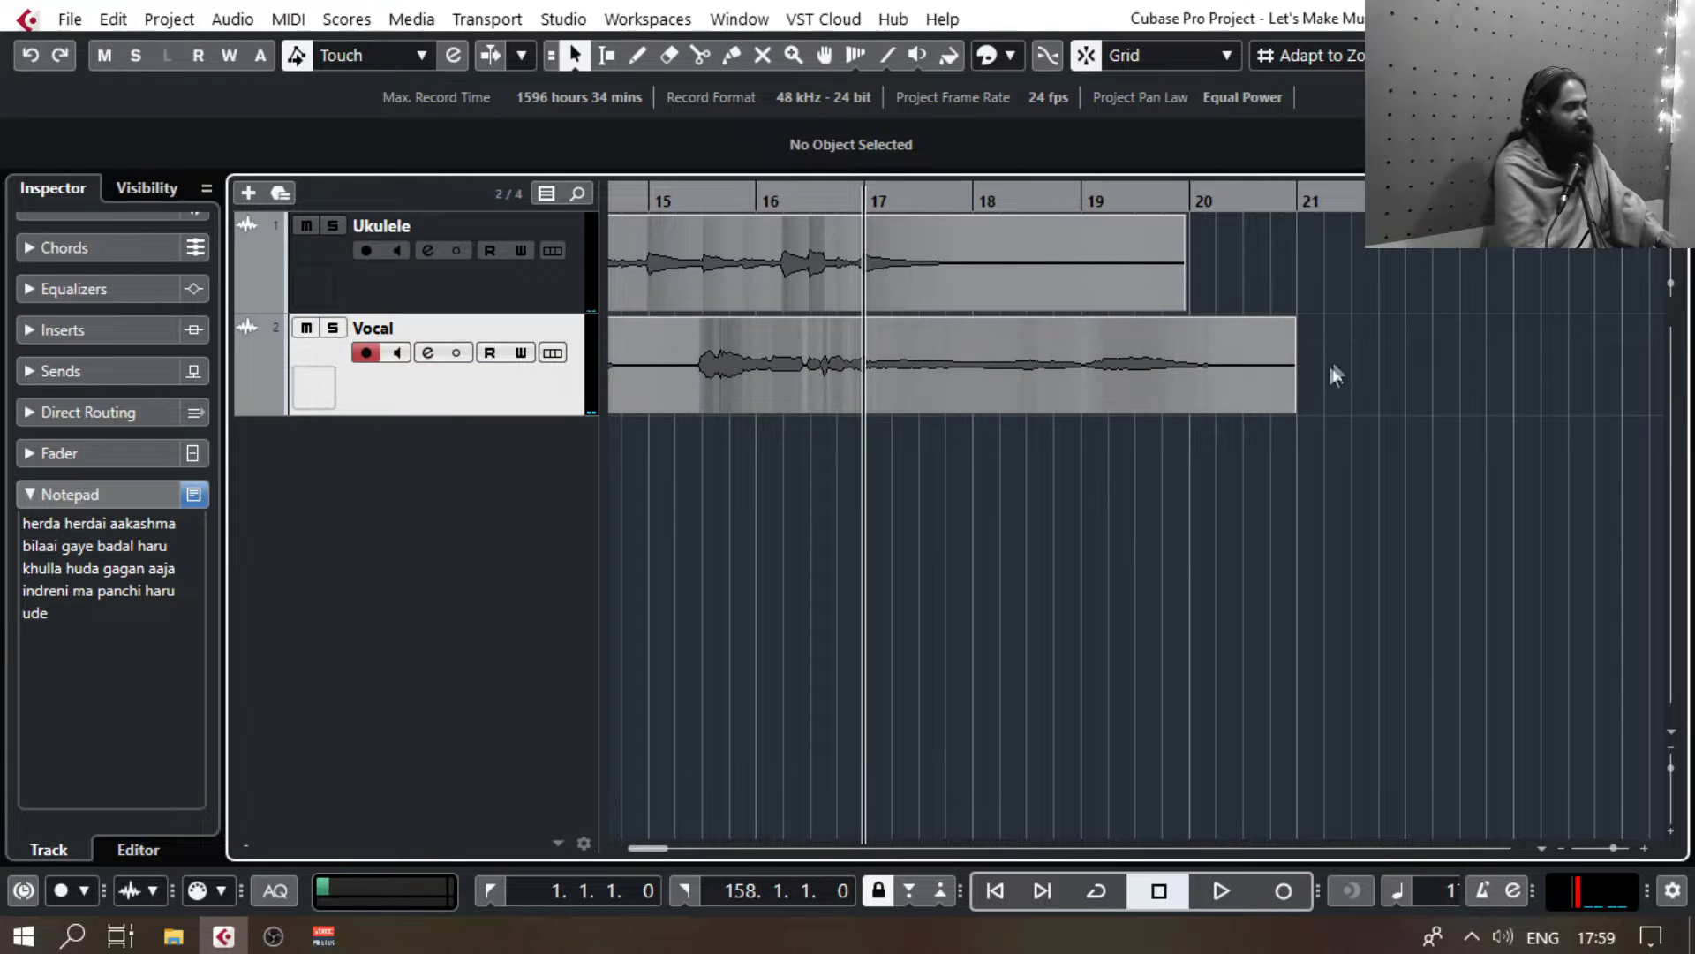
Step: Split the Ukulele clip at bar 17 and copy its tail to start at bar 19
scroll(989, 382, up, 2)
alt+click(808, 287)
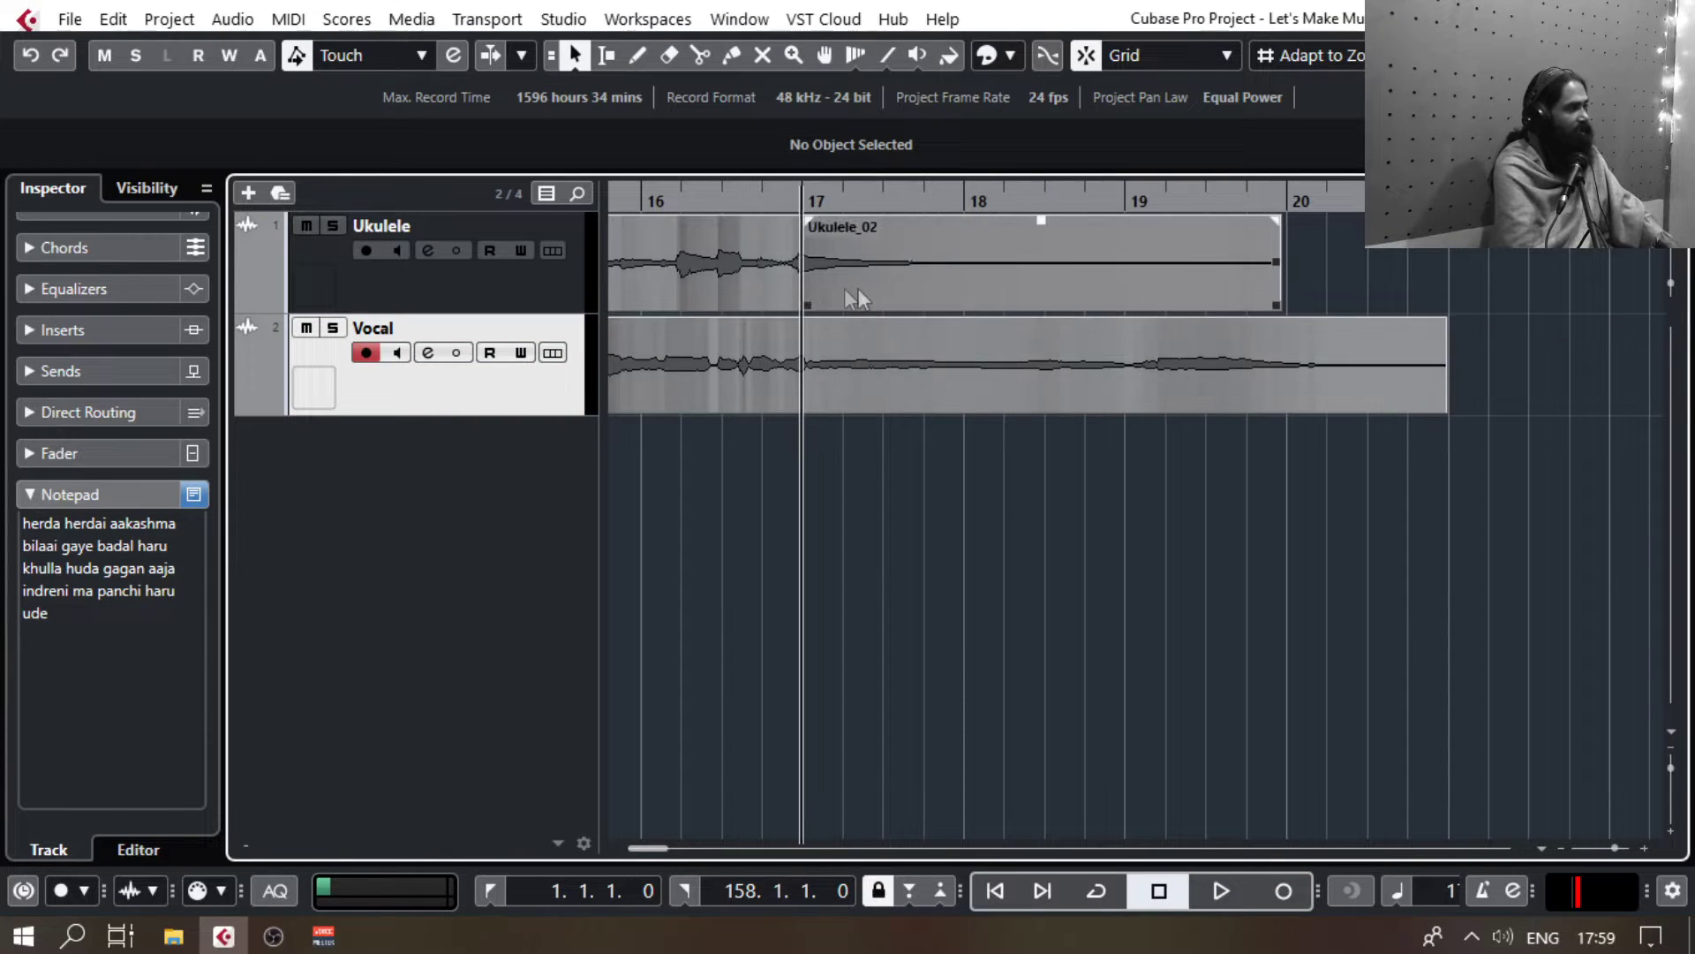
drag(859, 291, 1188, 289)
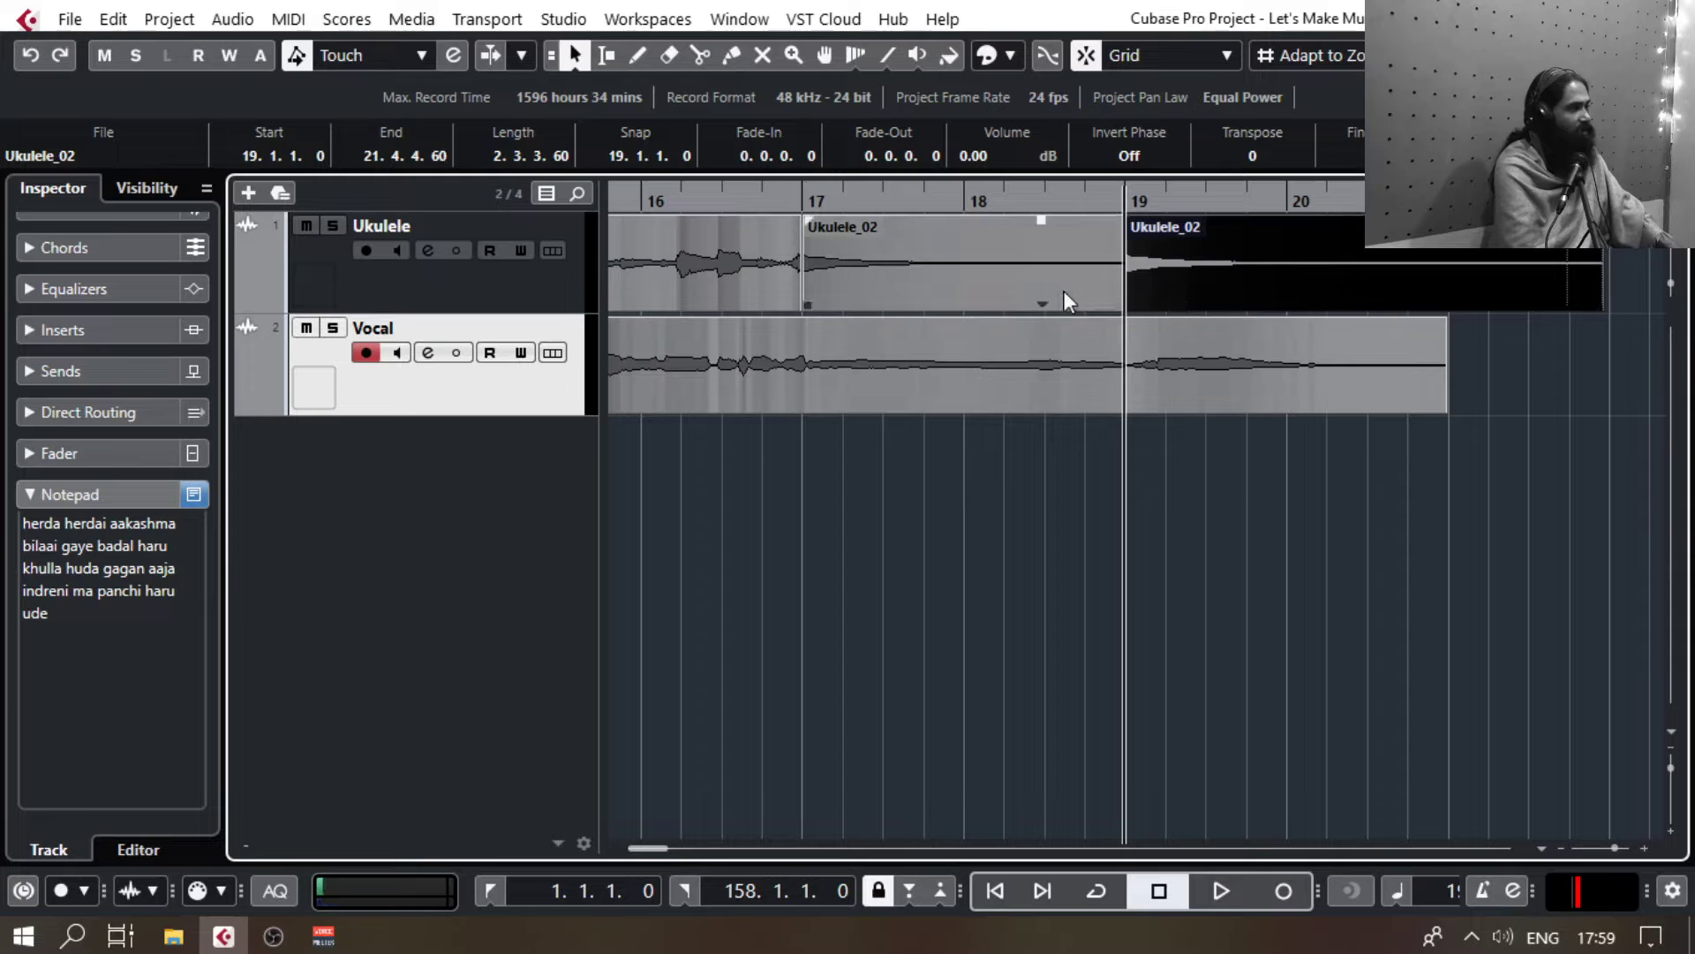
Step: Trim the Ukulele piece at bar 17 to end at about 18.4 and glue it to the preceding clip
alt+click(1086, 296)
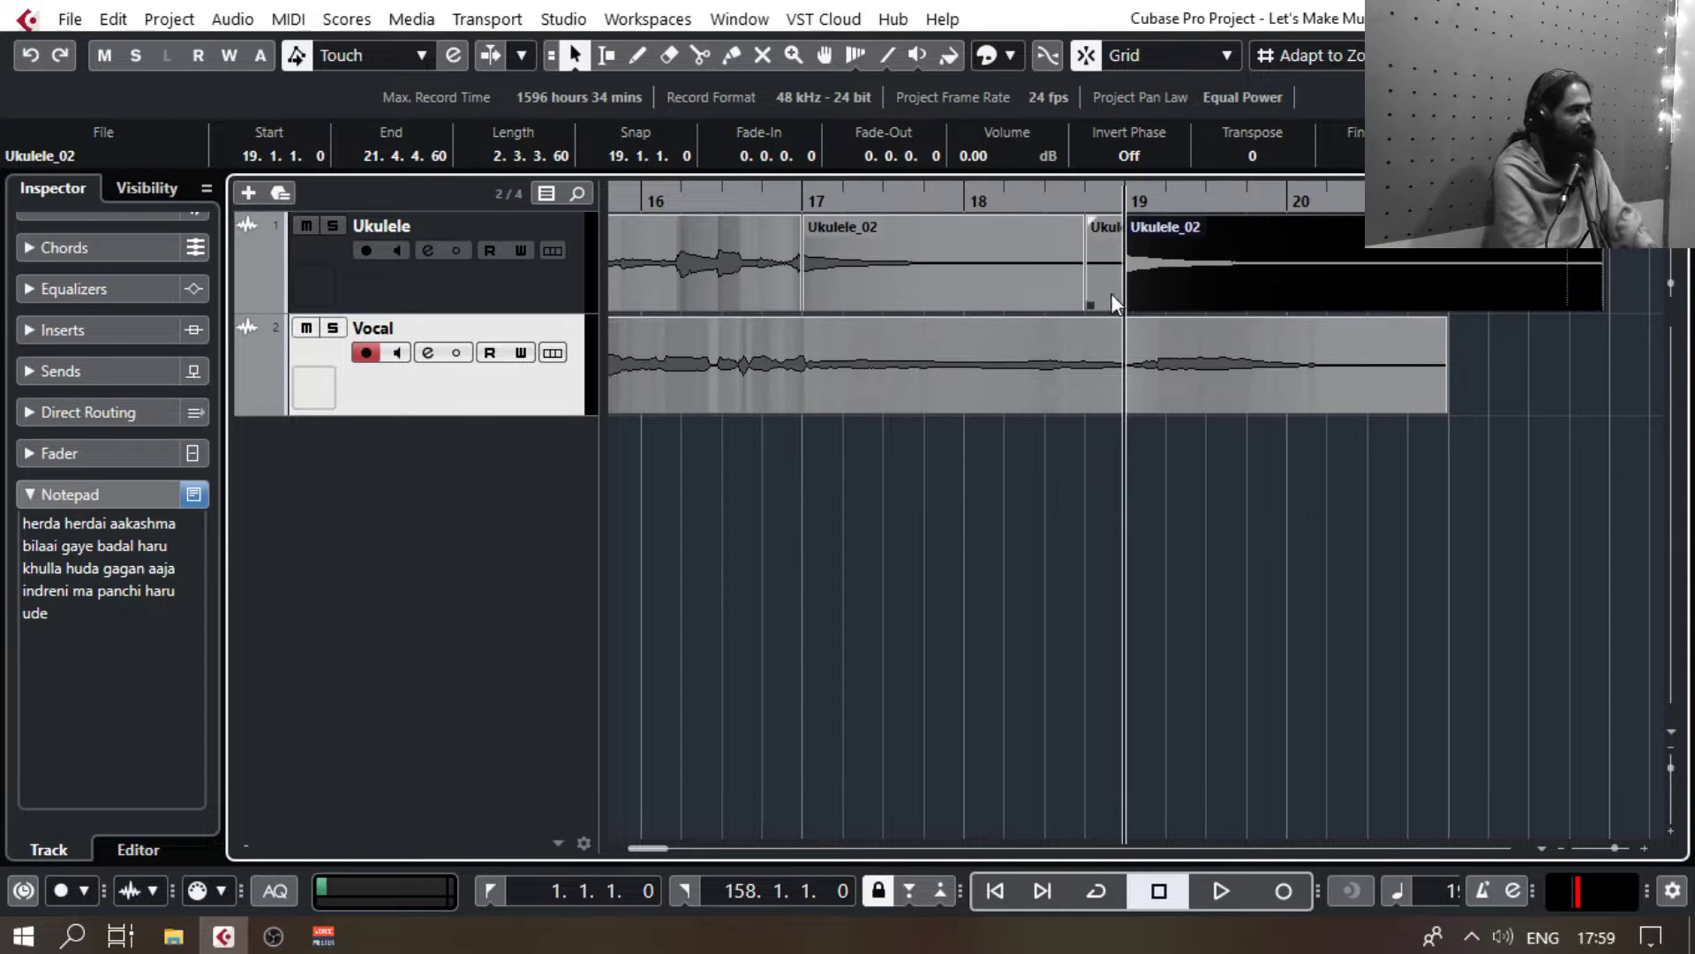
key(Delete)
click(795, 272)
shift+click(877, 272)
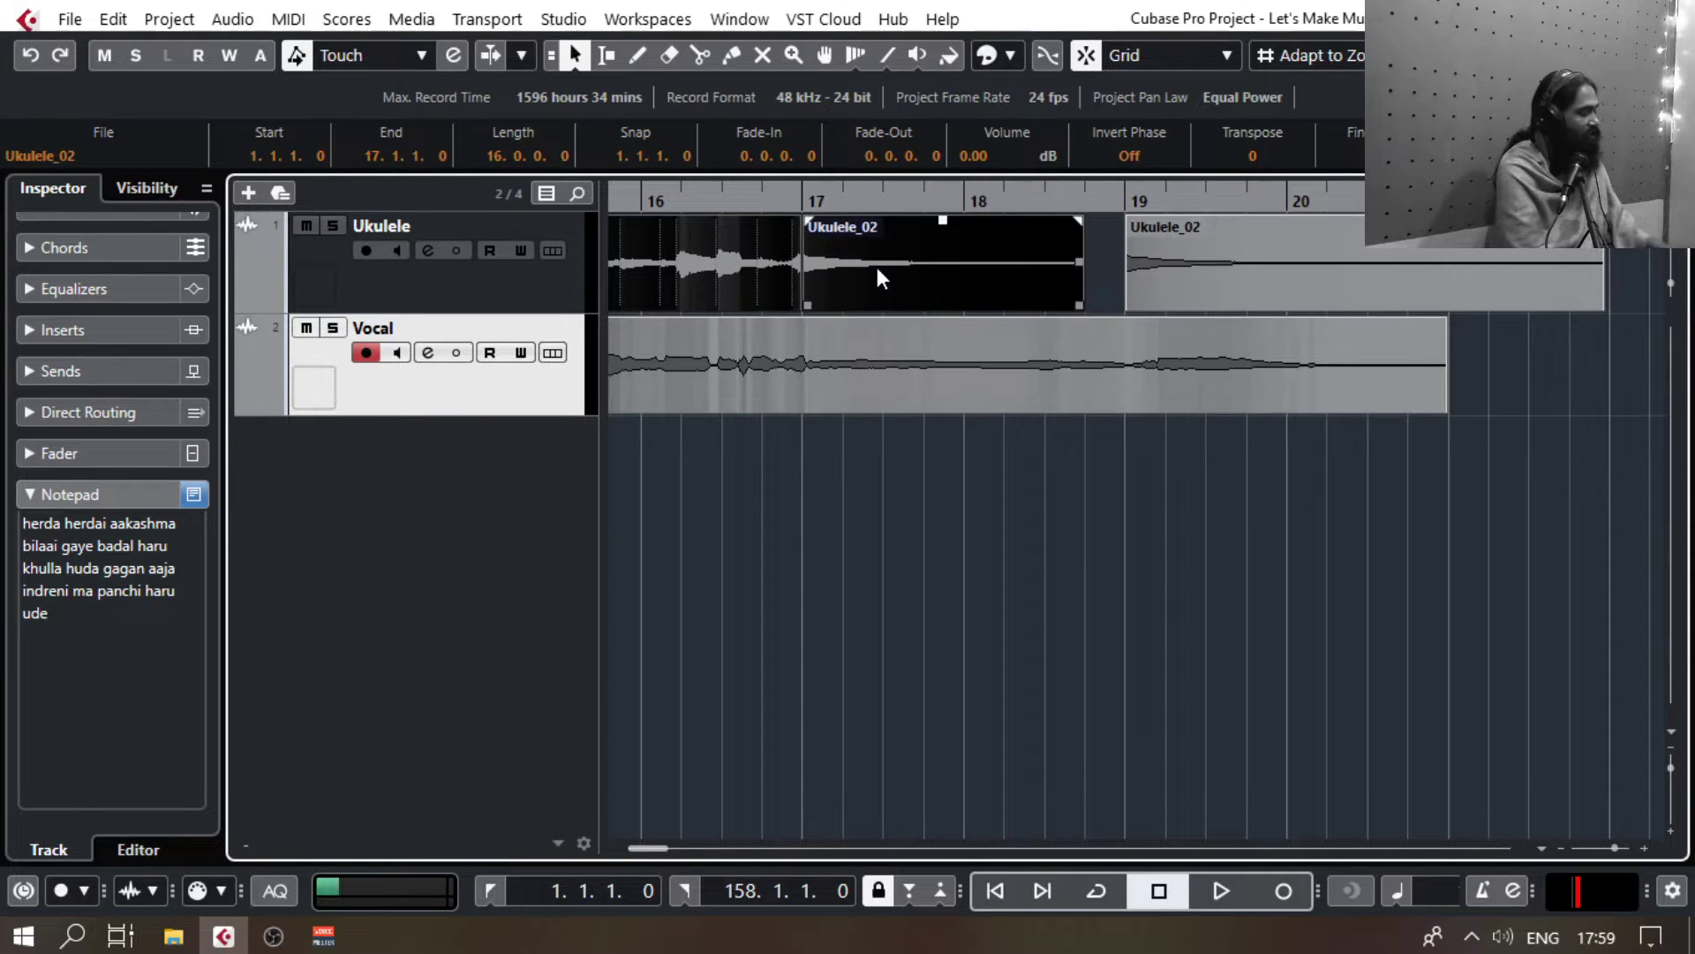
key(ctrl+b)
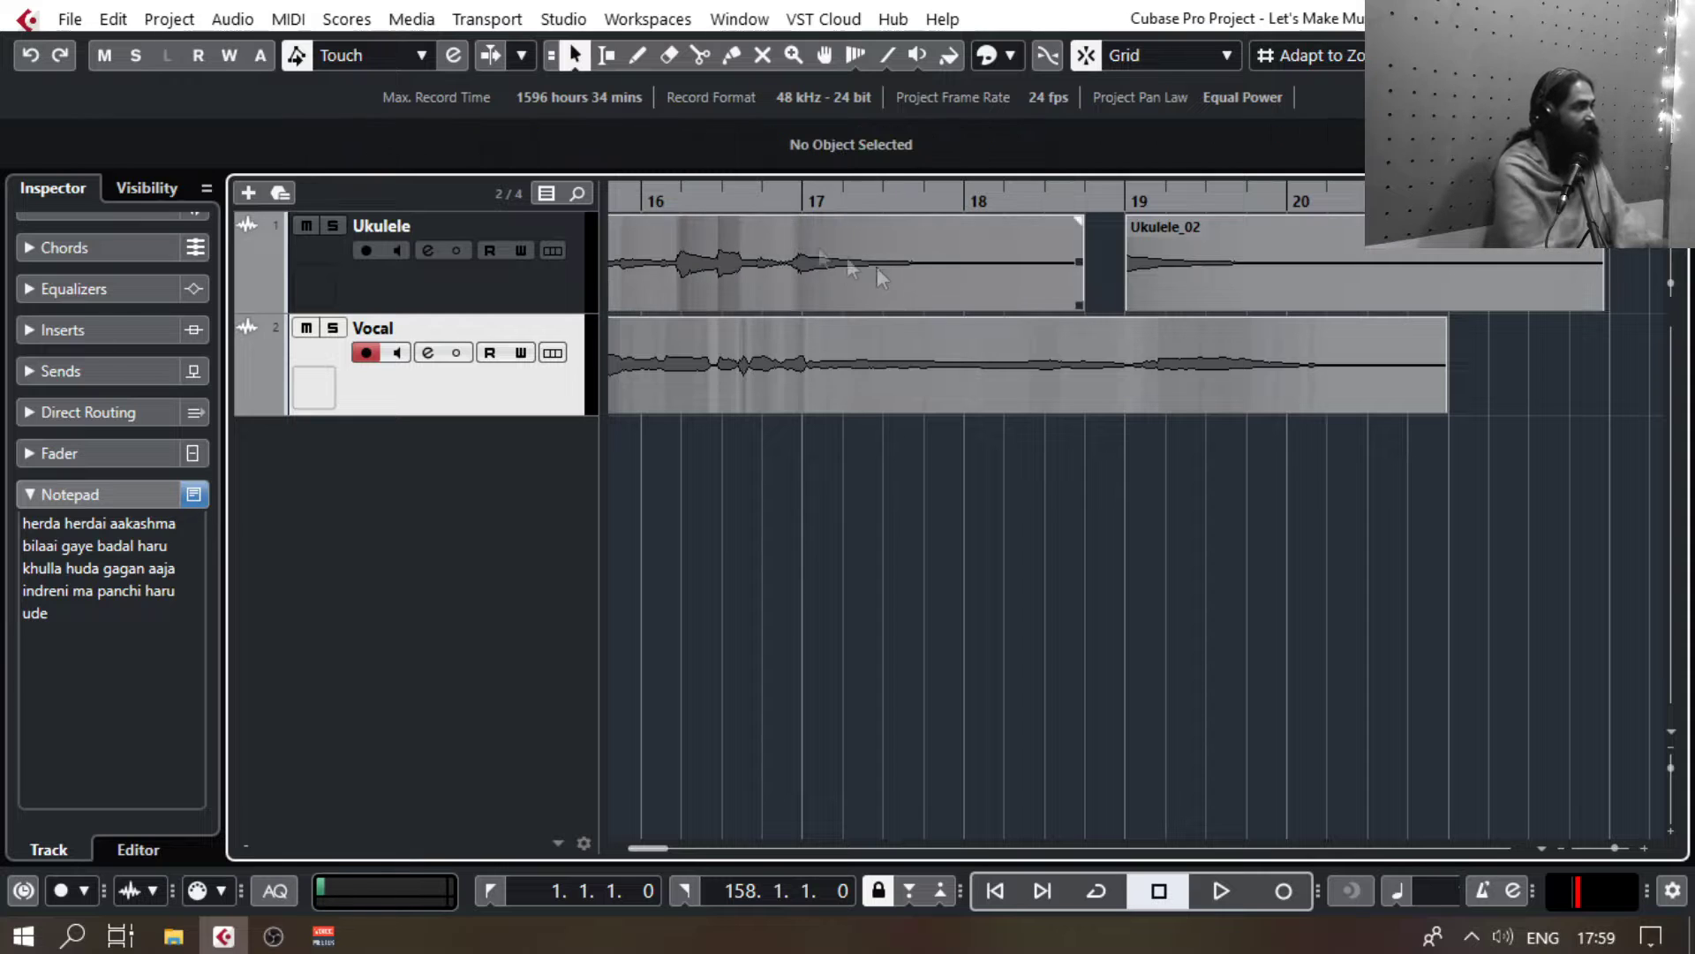
Step: Overlap and crossfade the two Ukulele clips near bar 19, shortening the crossfade to end just before the last chord
drag(1131, 309, 1171, 300)
key(h)
key(h)
key(x)
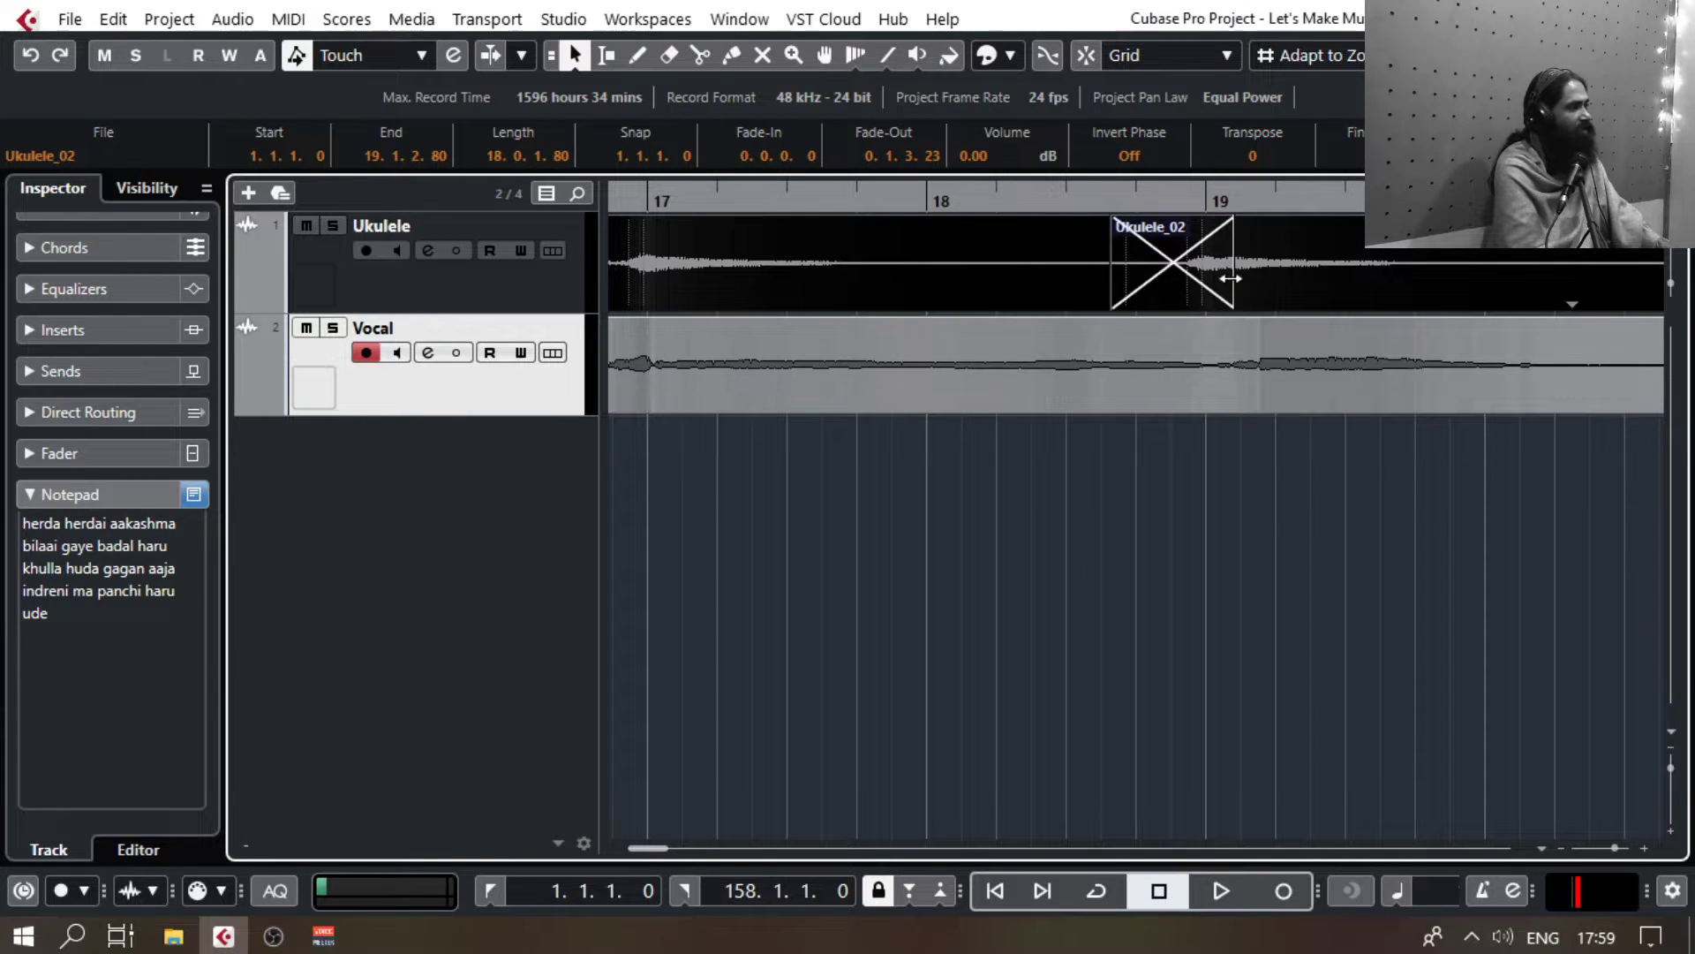
drag(1230, 278, 1188, 278)
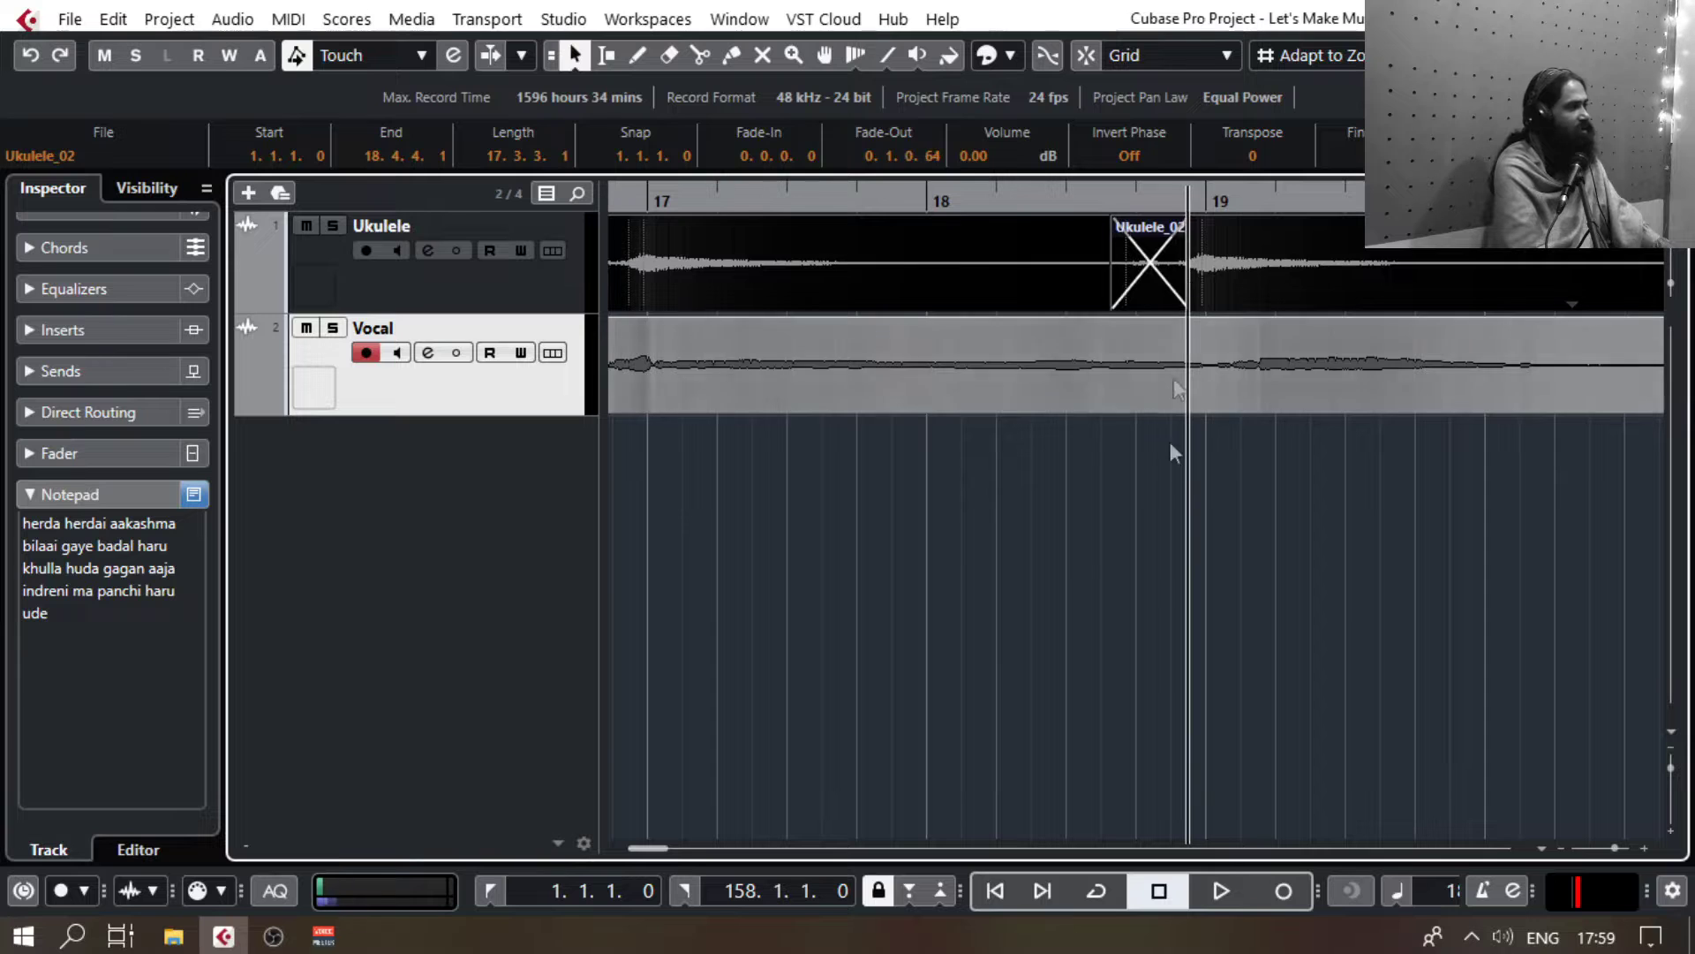
click(1176, 433)
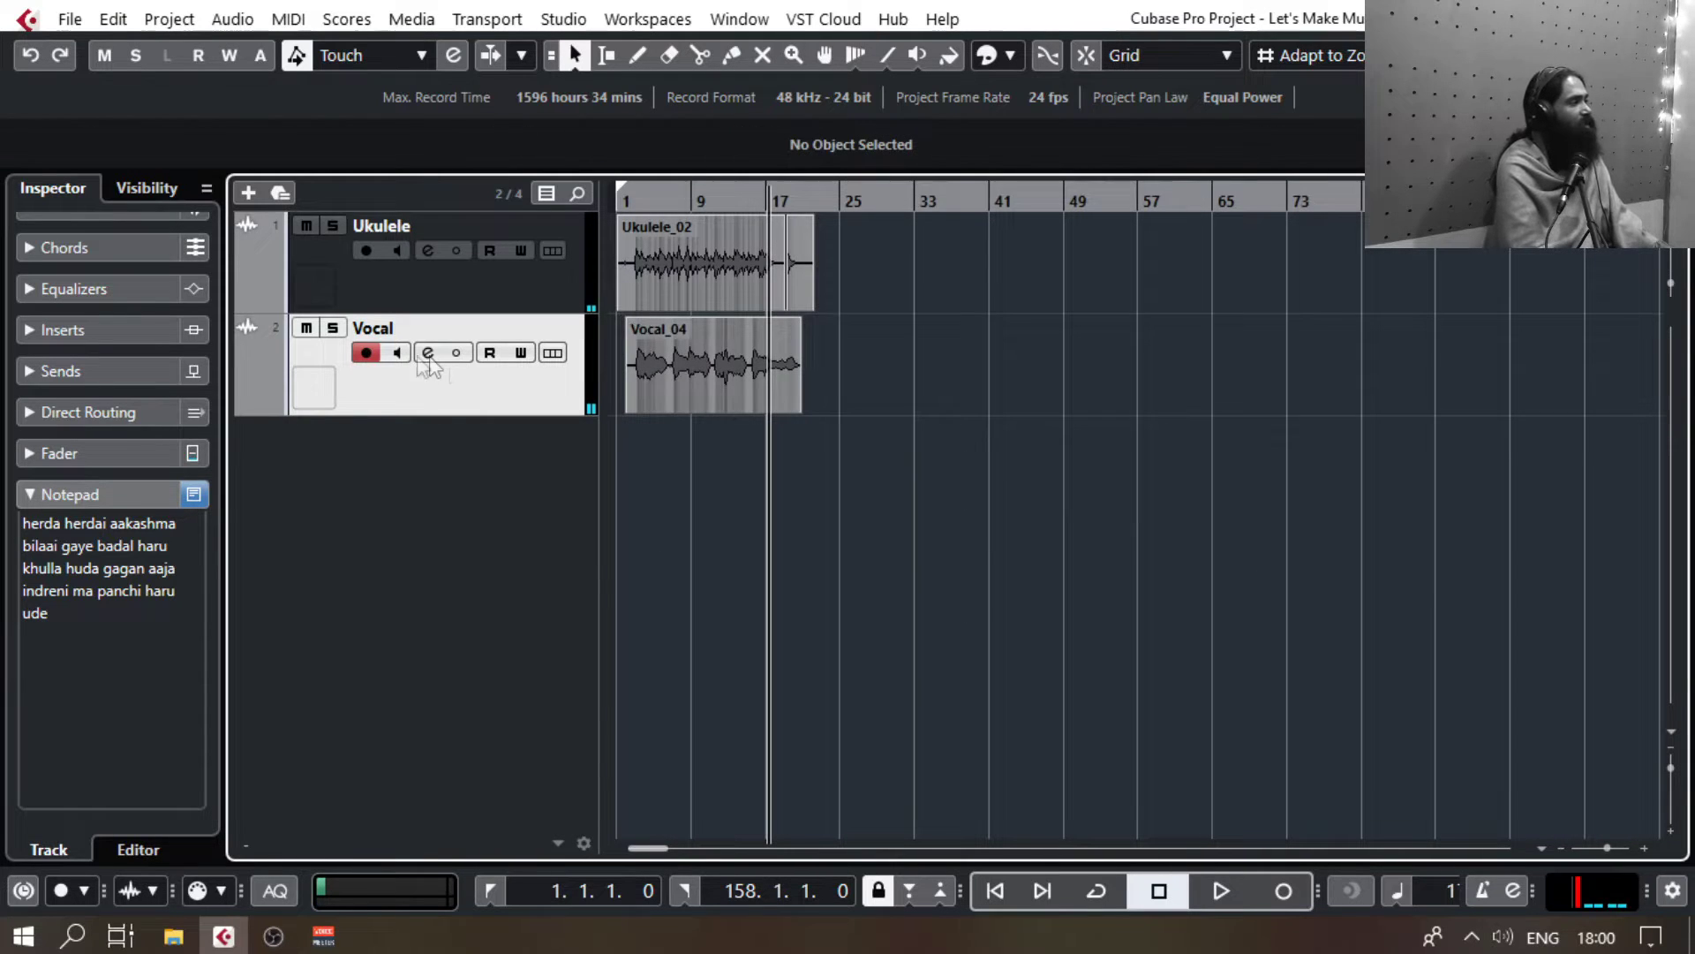
click(427, 352)
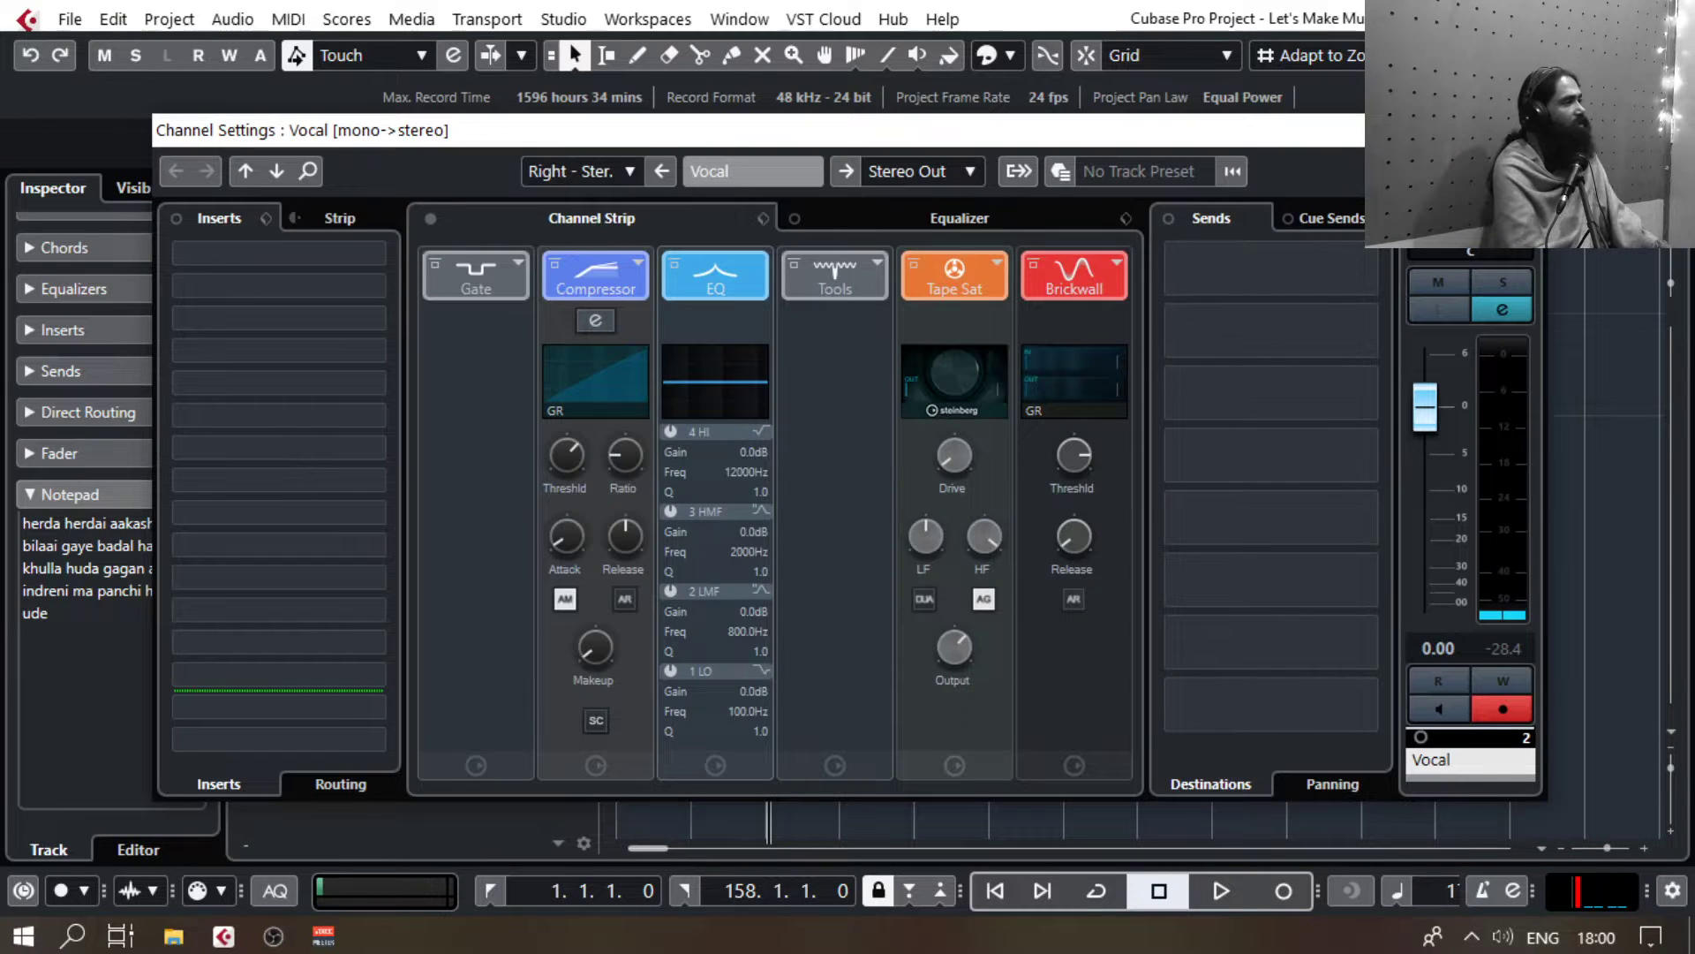
click(615, 311)
key(h)
key(h)
key(h)
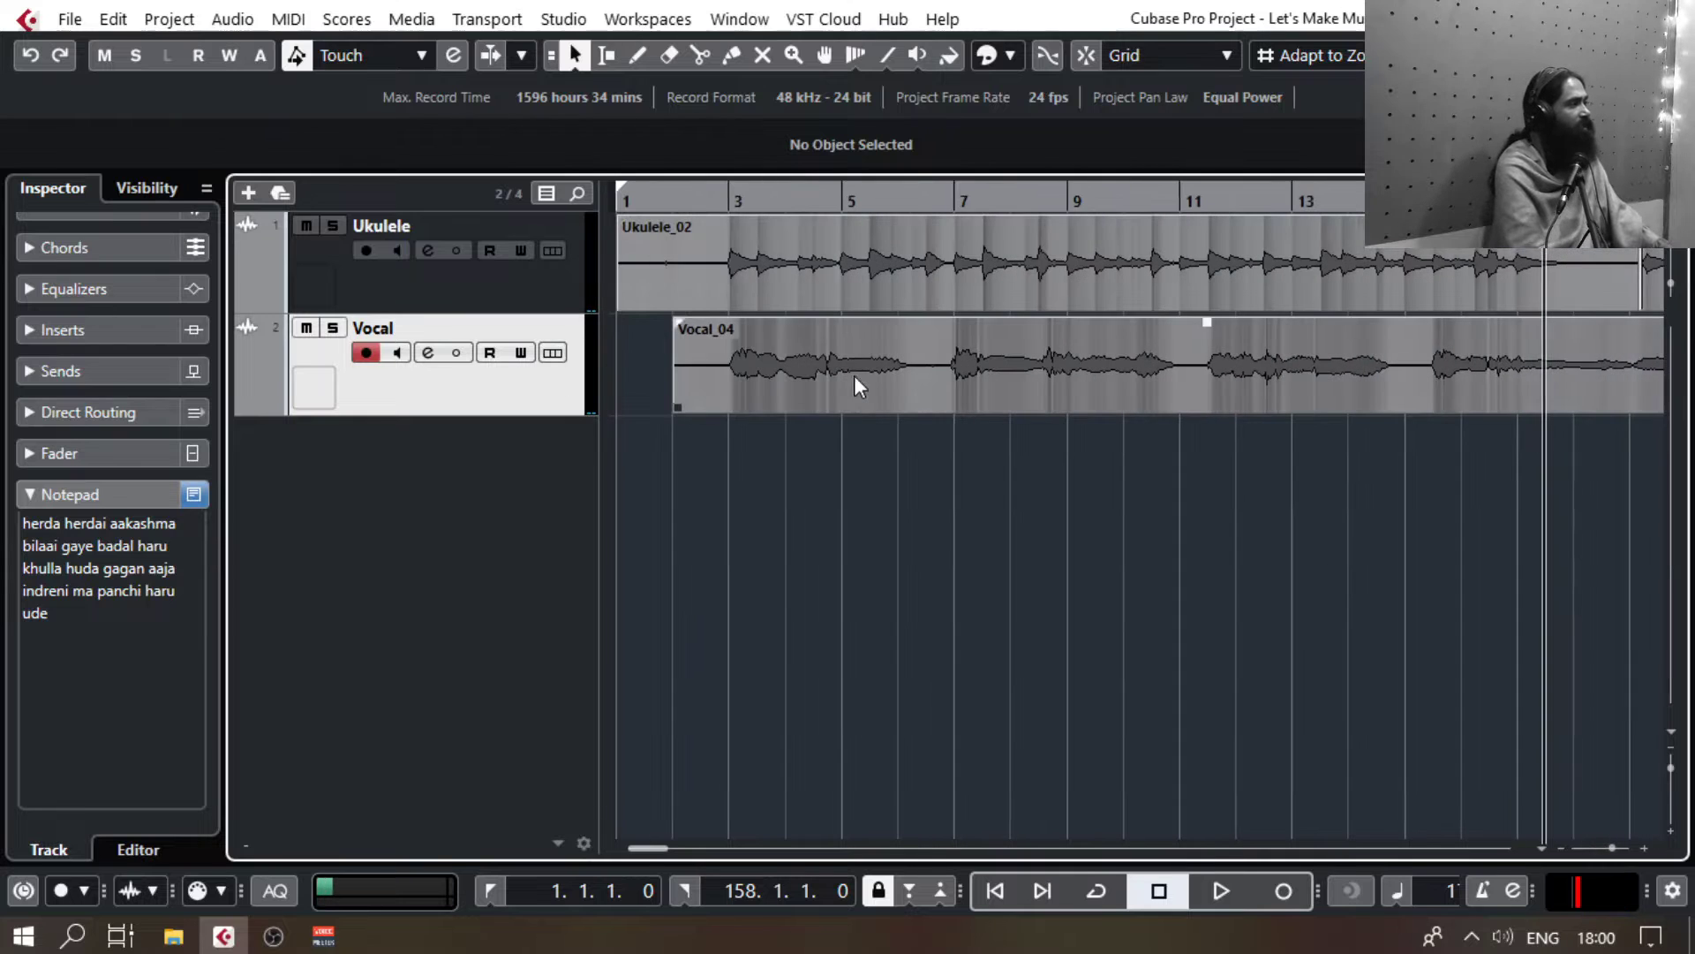
Step: Split the Ukulele and Vocal clips just before bar 3 and delete the silent portions in front
drag(704, 204, 707, 264)
key(g)
key(g)
key(g)
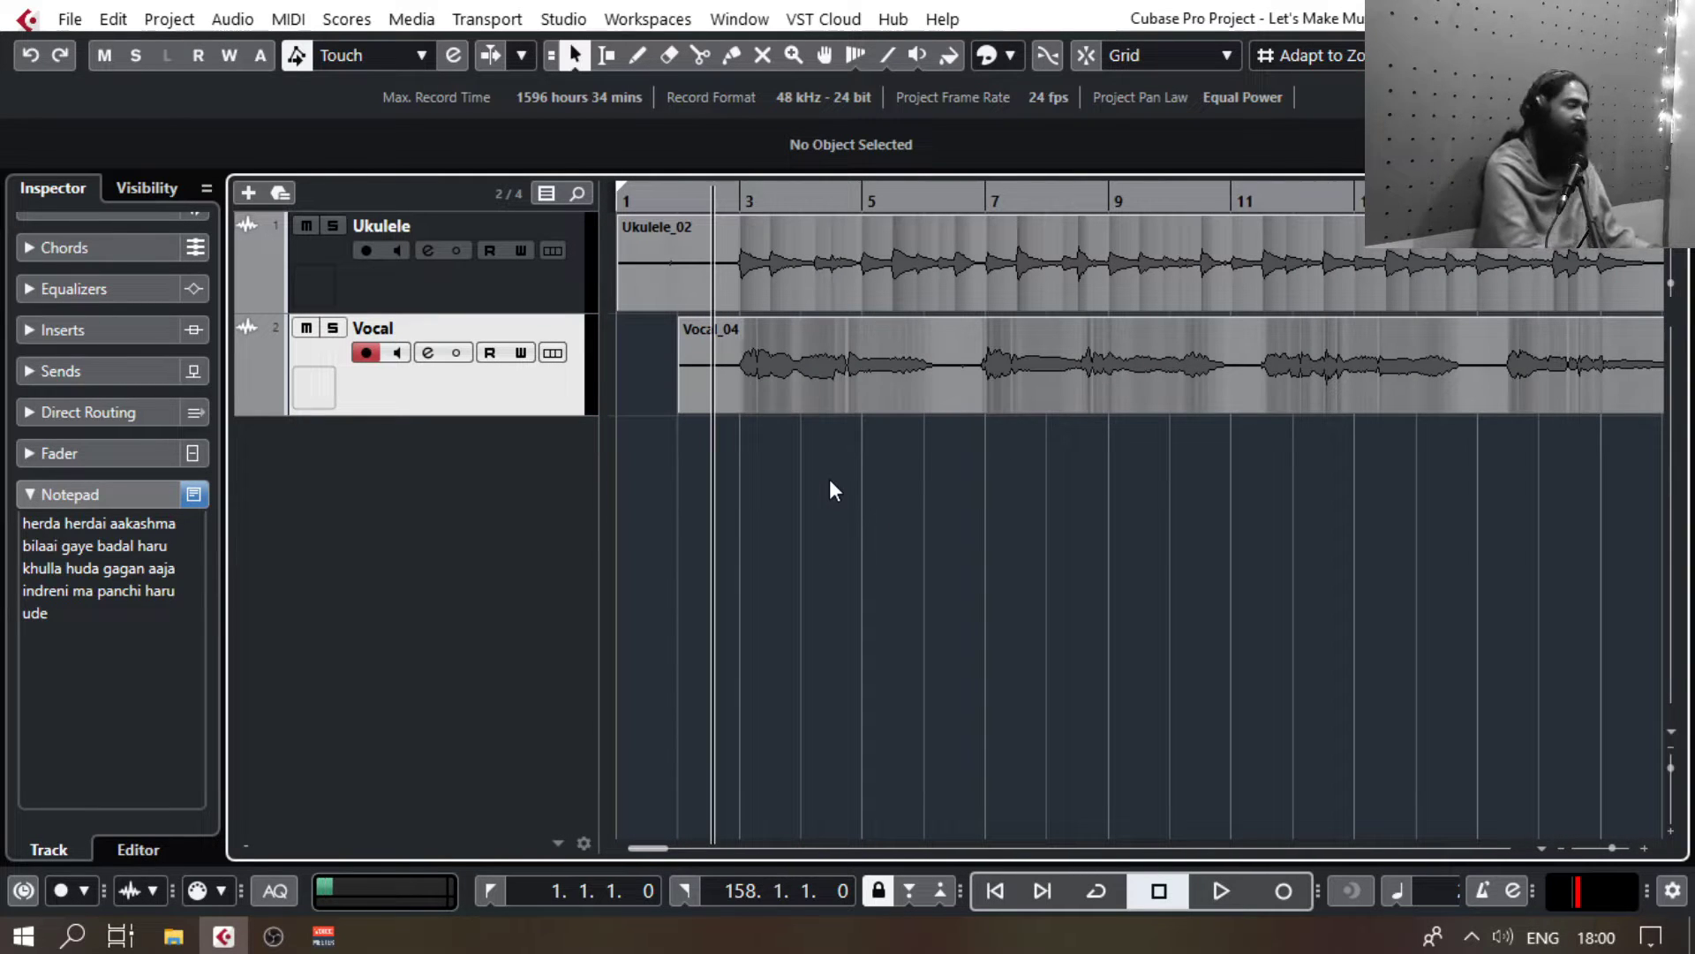
key(h)
key(h)
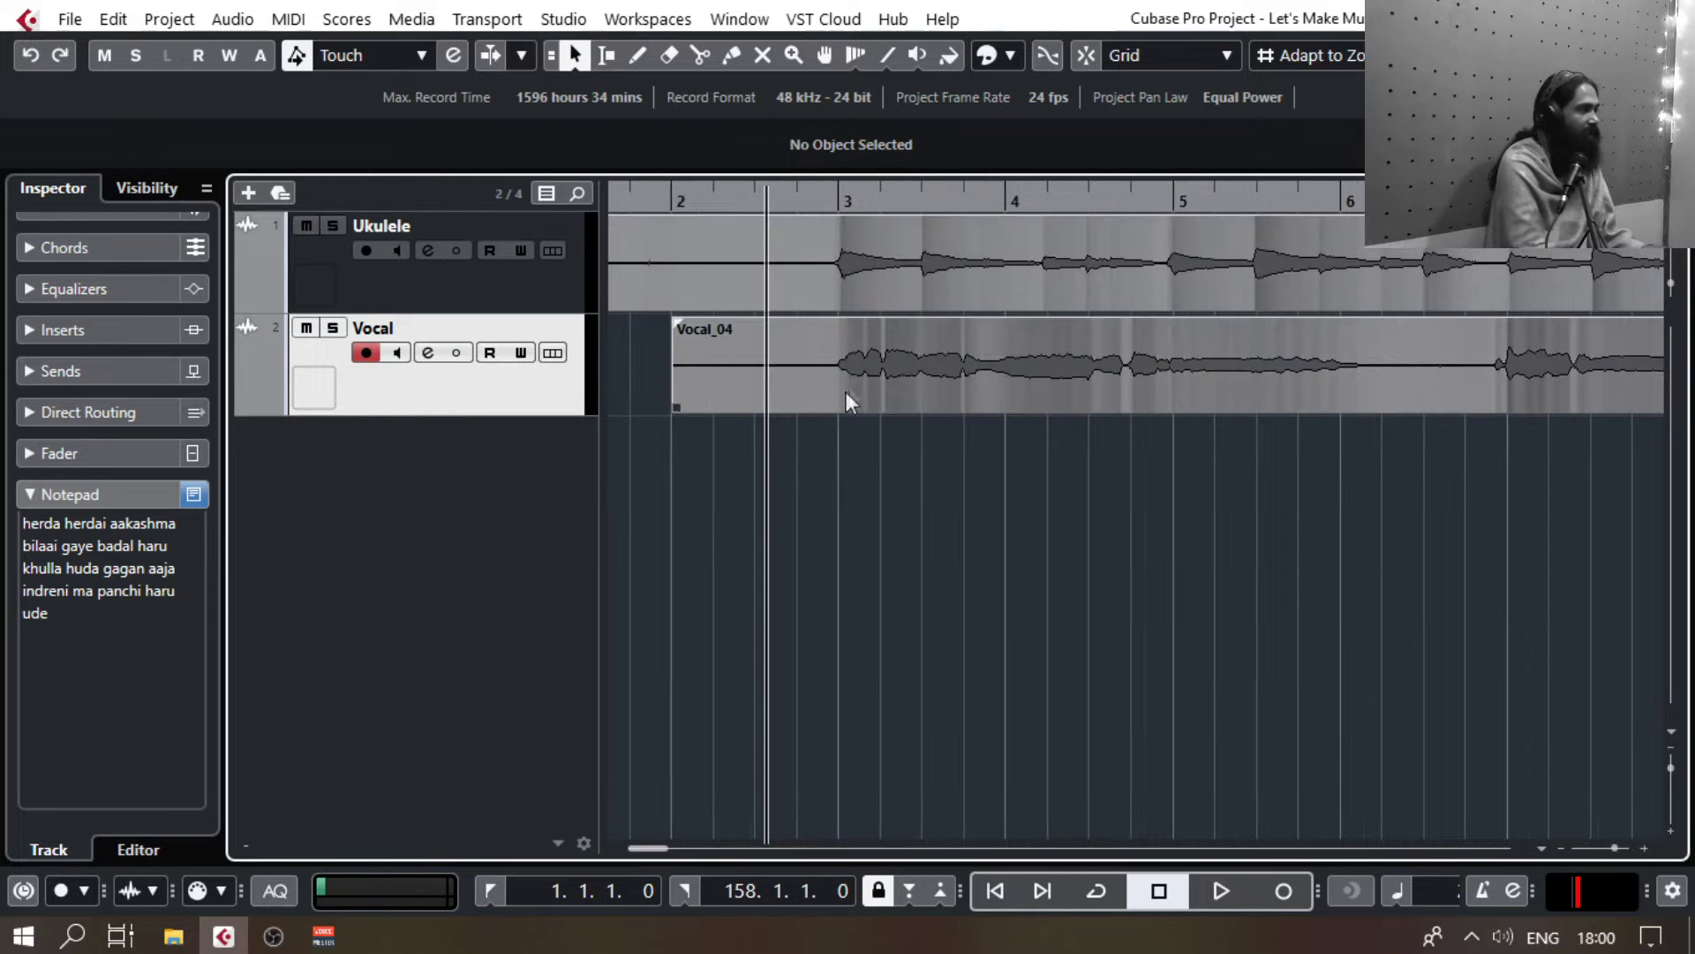
alt+click(808, 254)
drag(813, 530, 742, 339)
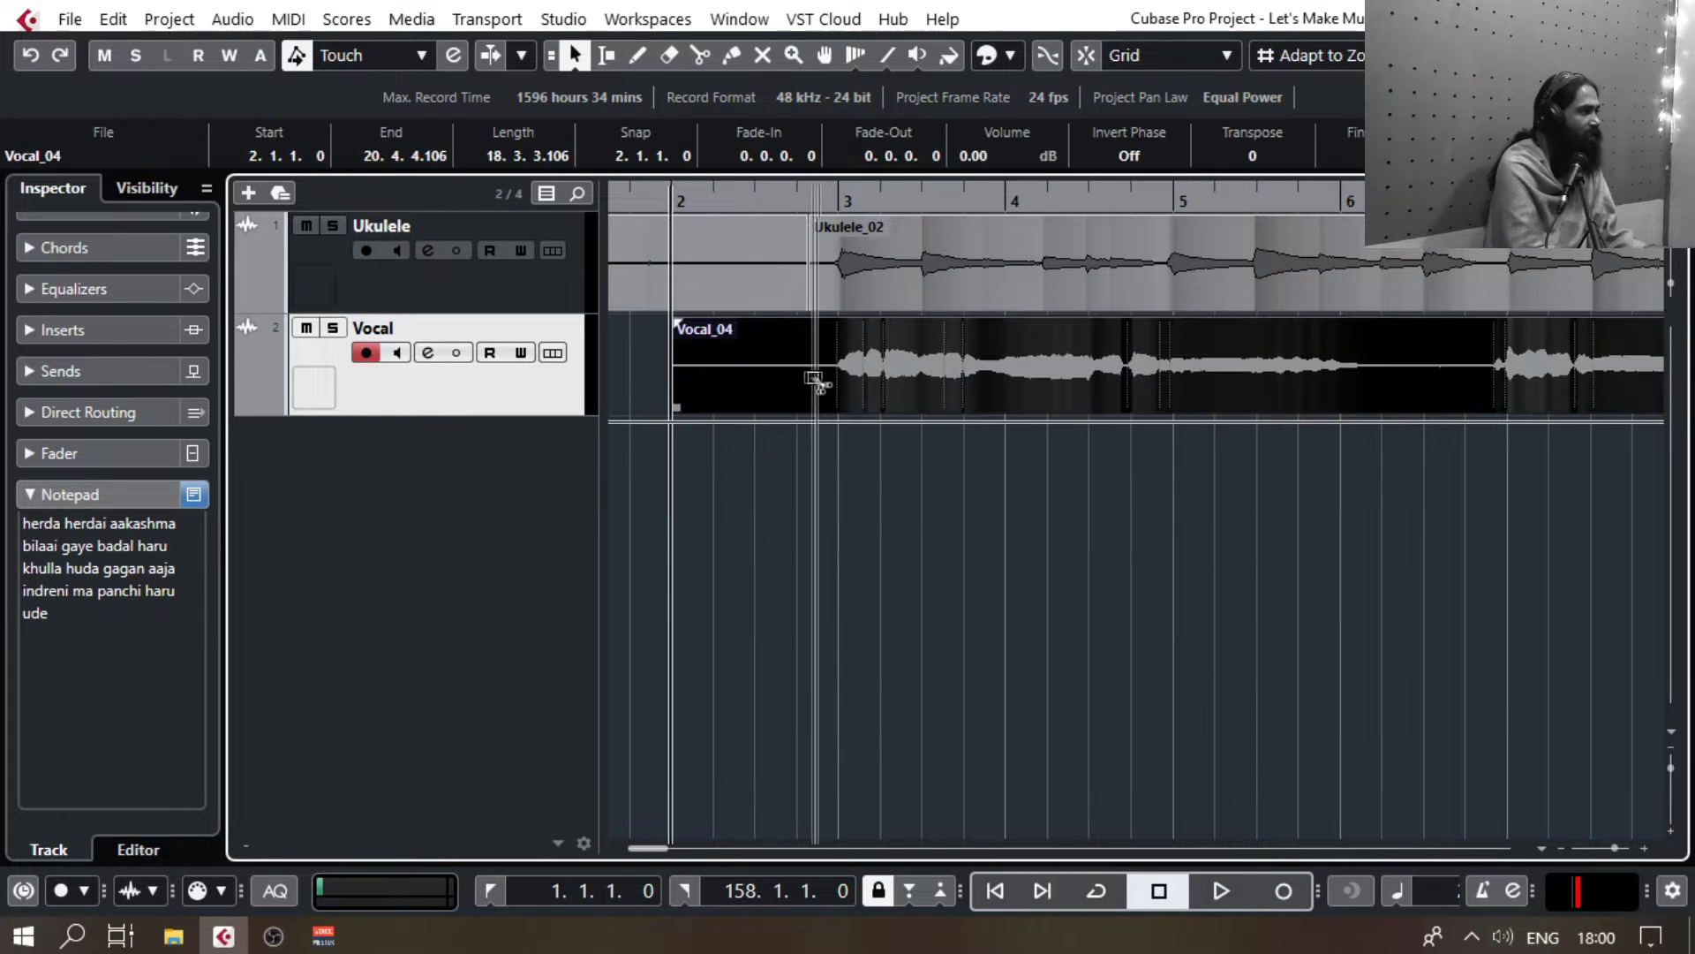
alt+click(809, 384)
drag(788, 452, 729, 251)
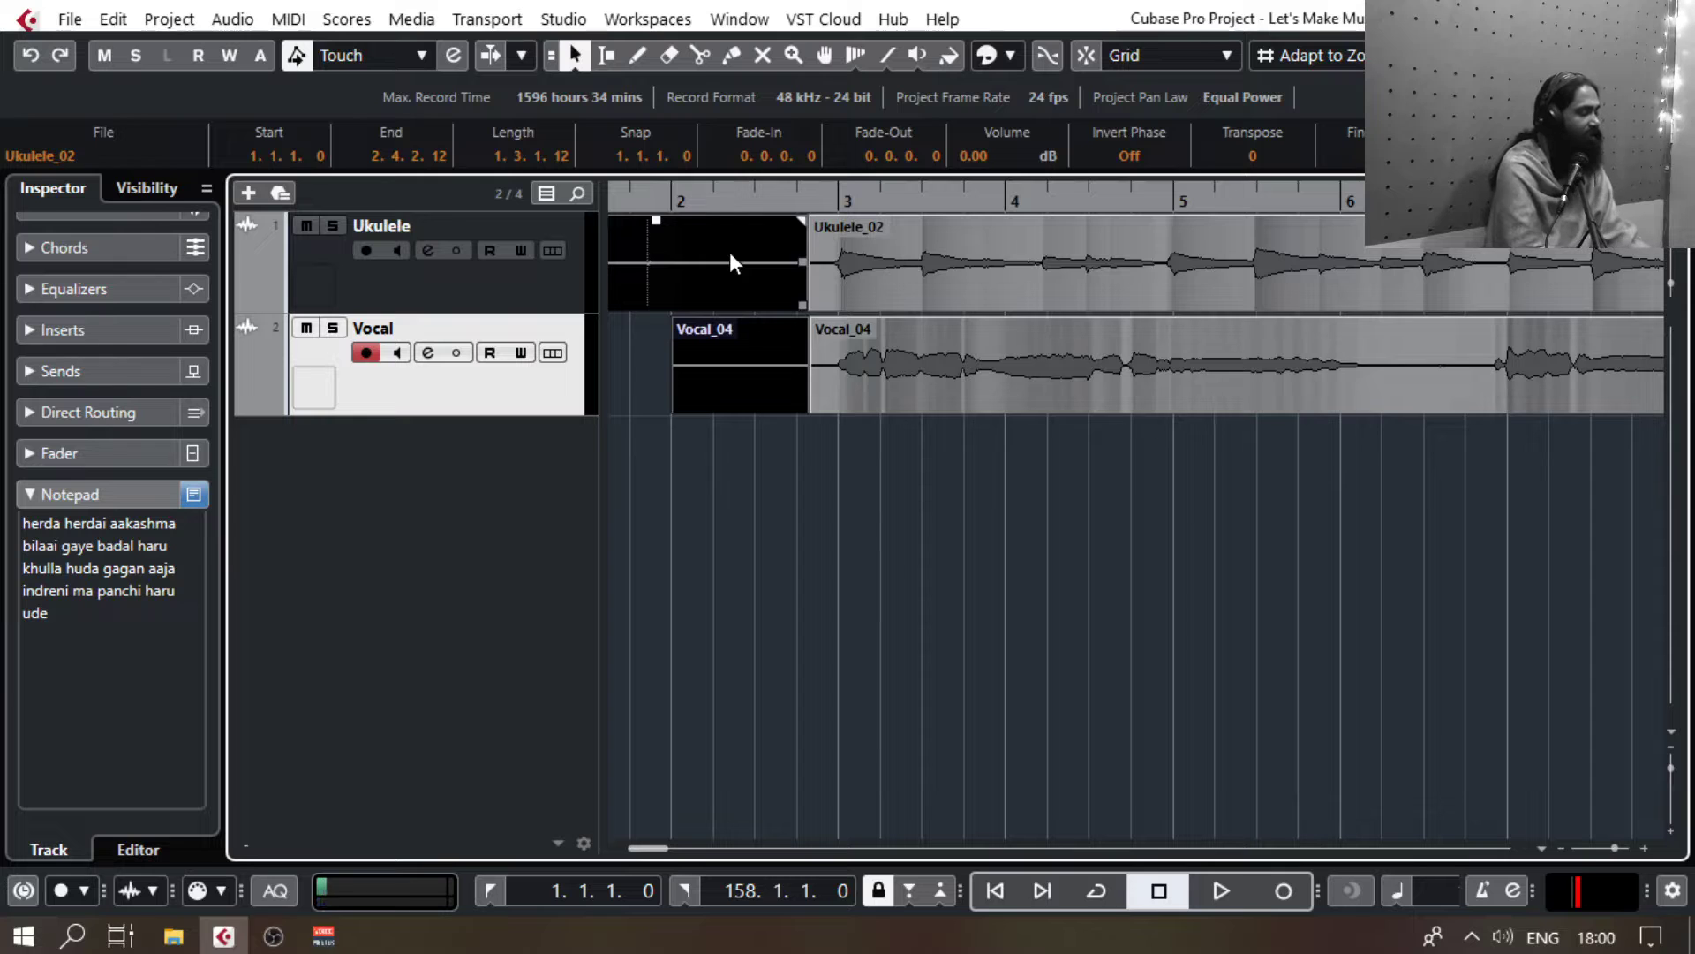
key(Delete)
Step: Extend the starts of the Ukulele and Vocal clips back to bar 2 on the grid
click(802, 379)
key(ctrl+a)
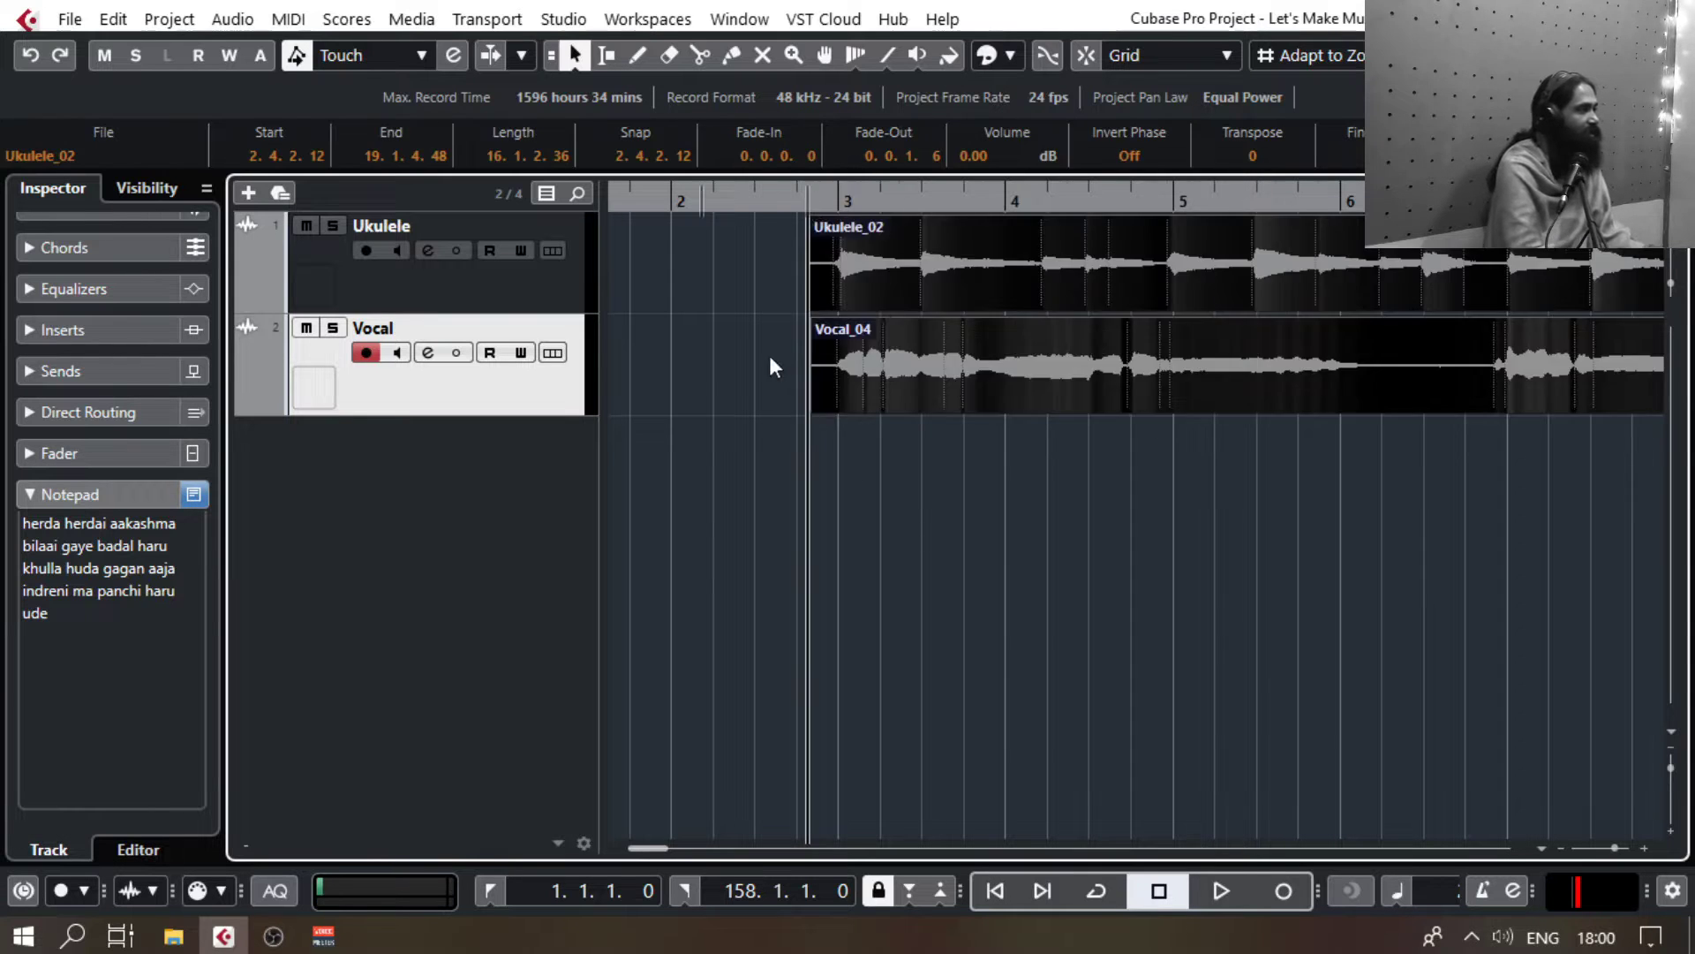
key(j)
scroll(908, 306, left, 2)
drag(925, 306, 789, 326)
drag(846, 385, 721, 285)
click(987, 426)
key(shift+f)
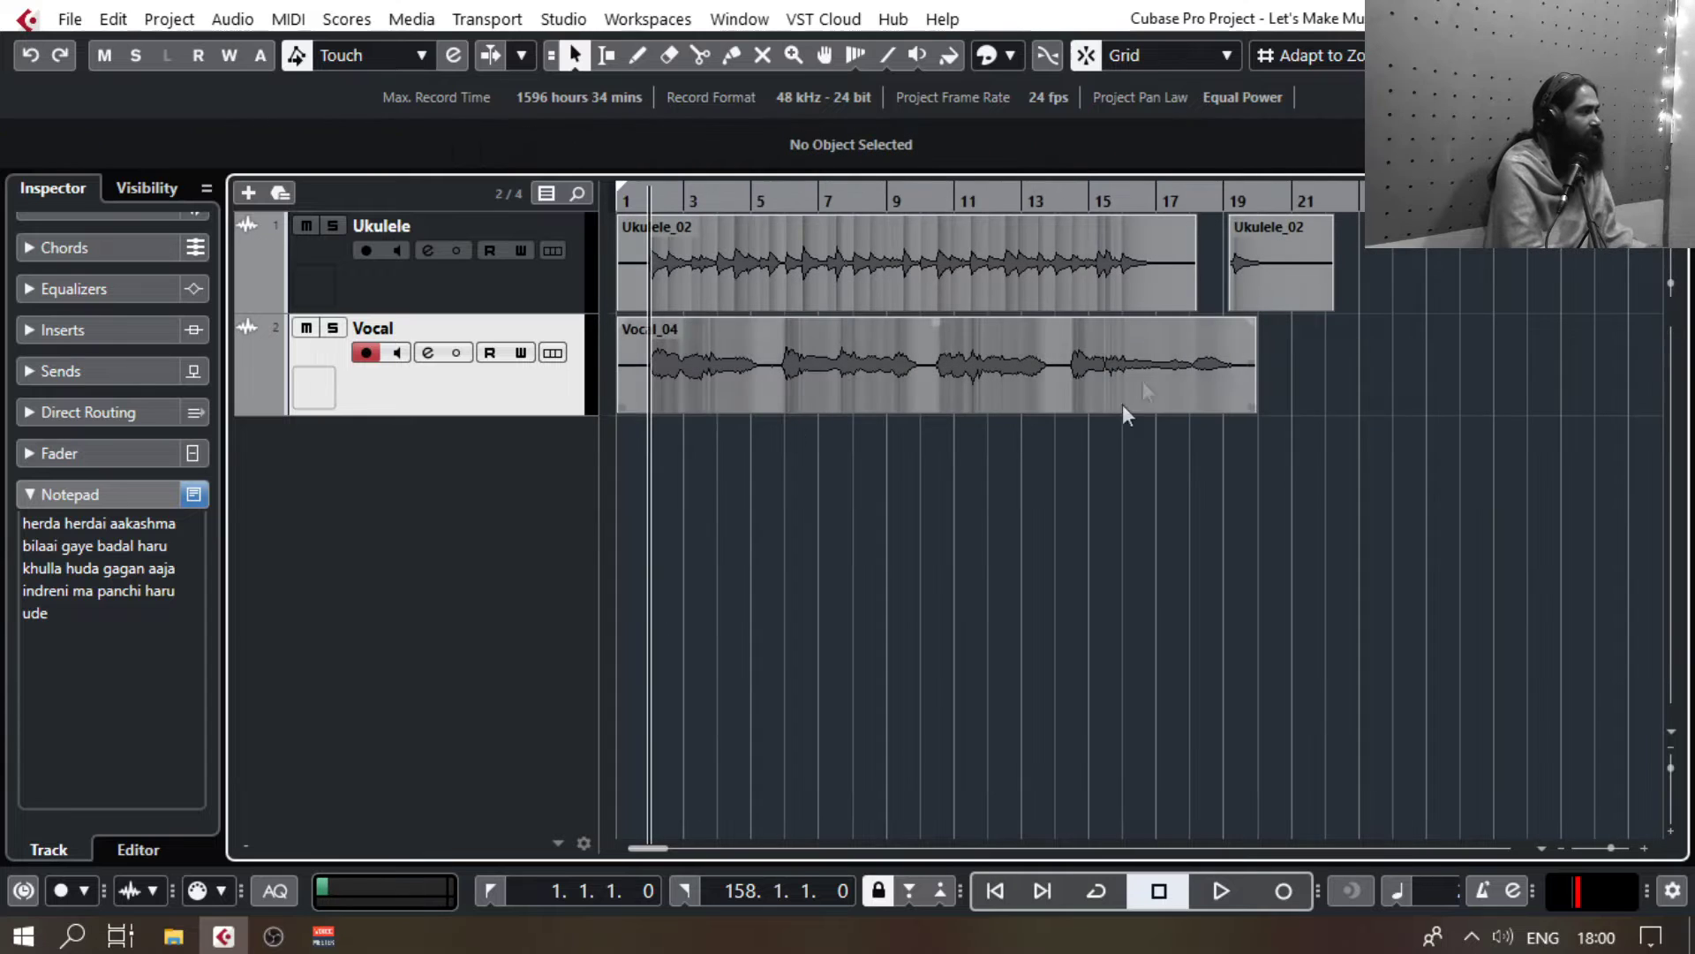
key(ctrl+z)
Step: Move all Ukulele and Vocal clips together to start at bar 1 and increase the Vocal track's height
drag(1407, 583, 613, 115)
ctrl+scroll(629, 289, up, 5)
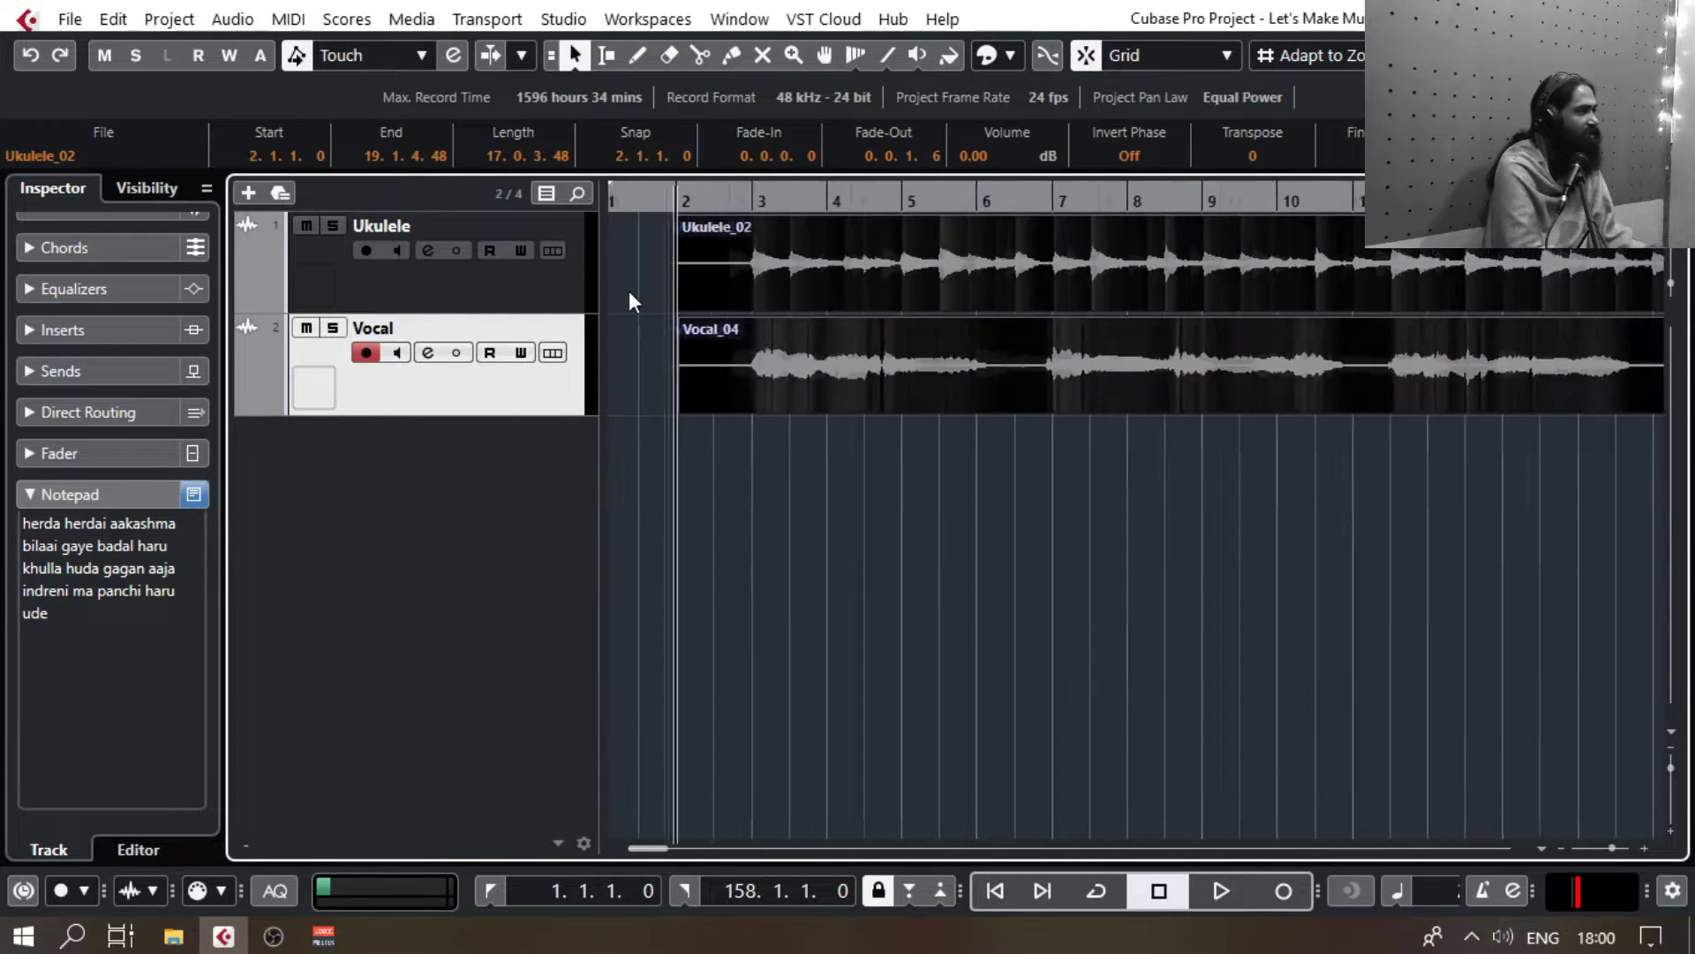
drag(903, 283, 765, 284)
click(789, 471)
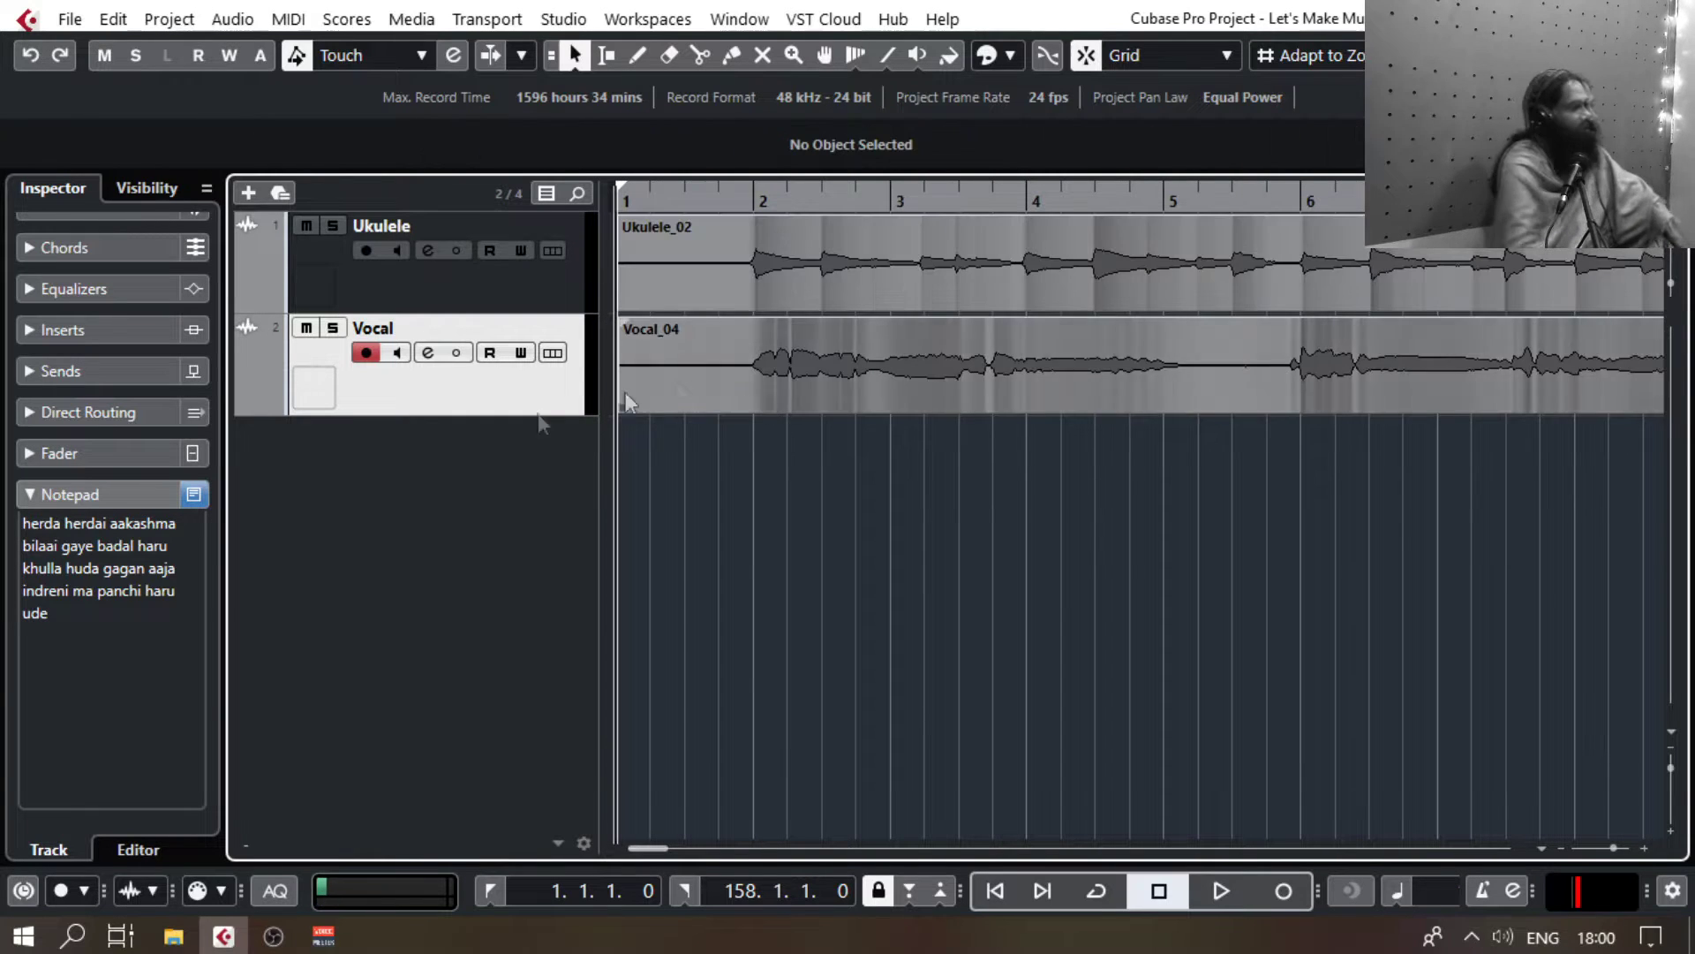
drag(525, 415, 487, 564)
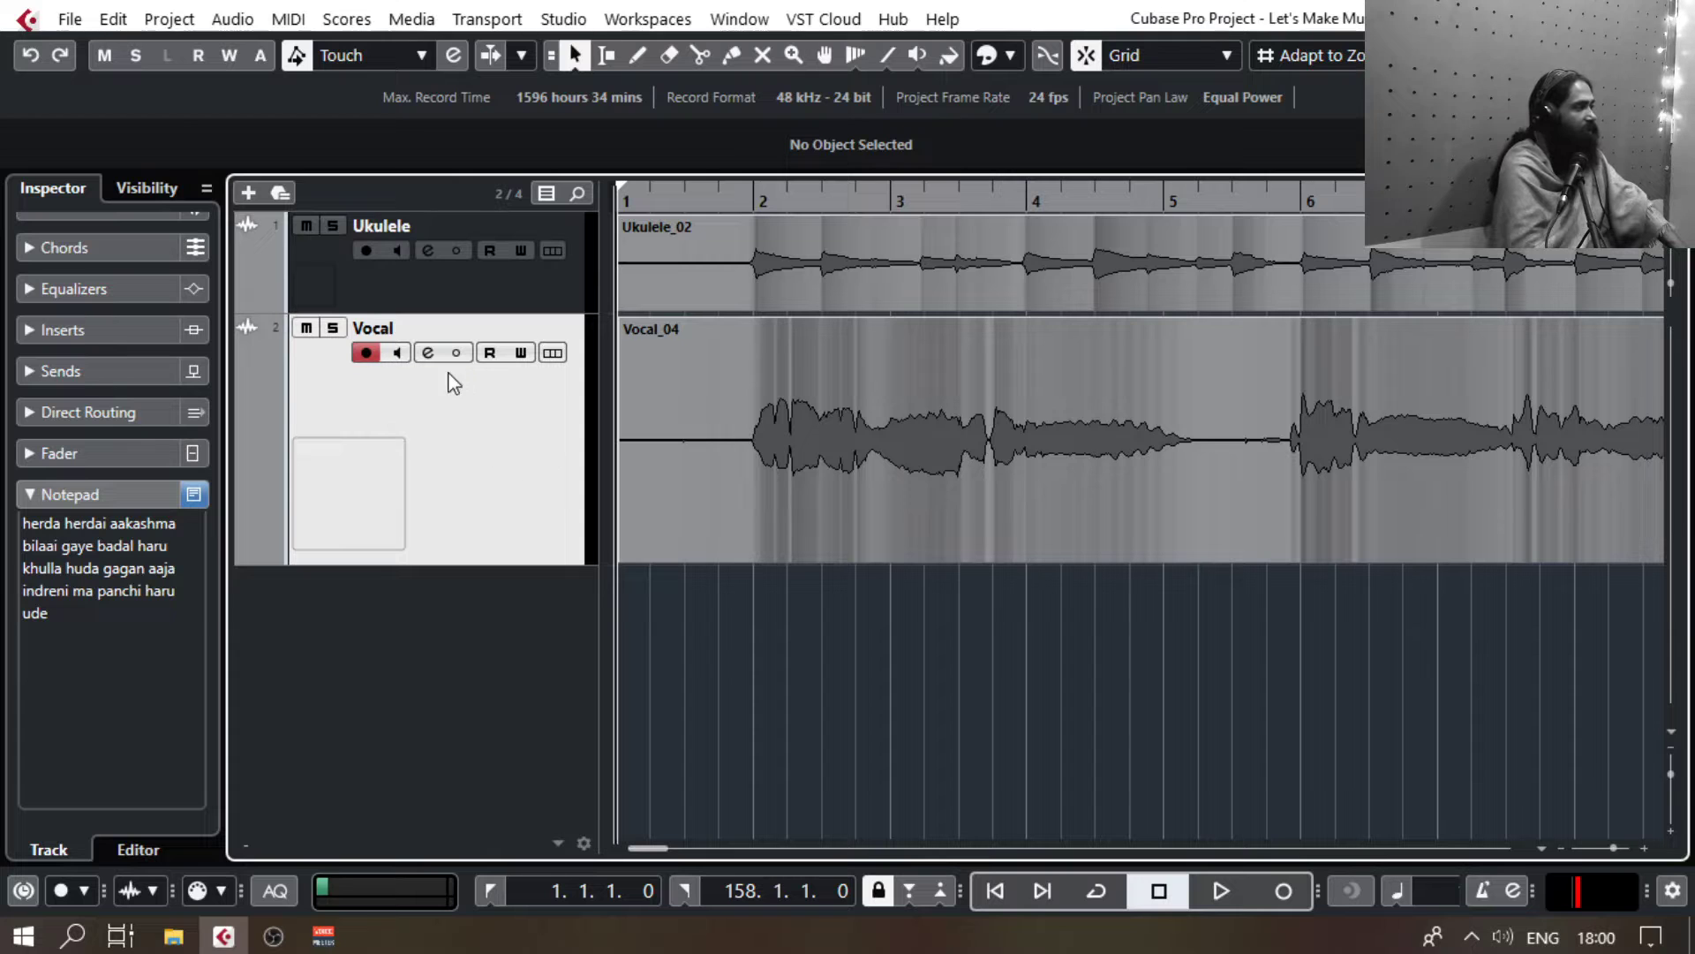
click(429, 353)
click(1364, 274)
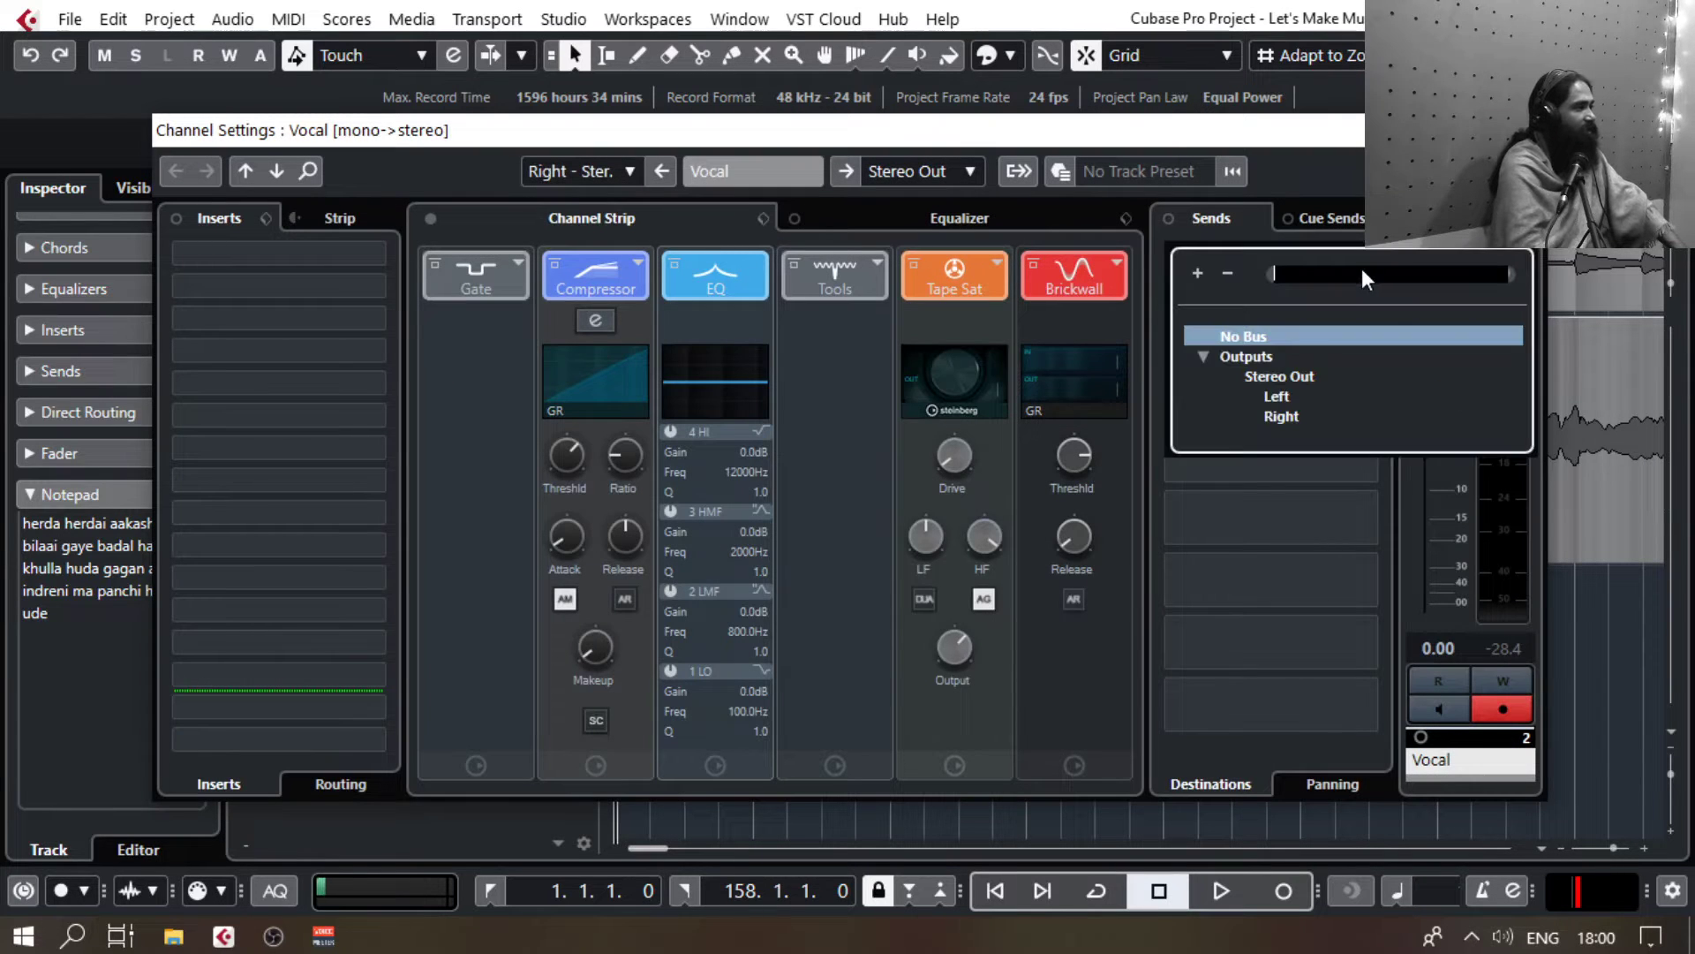
click(1258, 334)
click(145, 406)
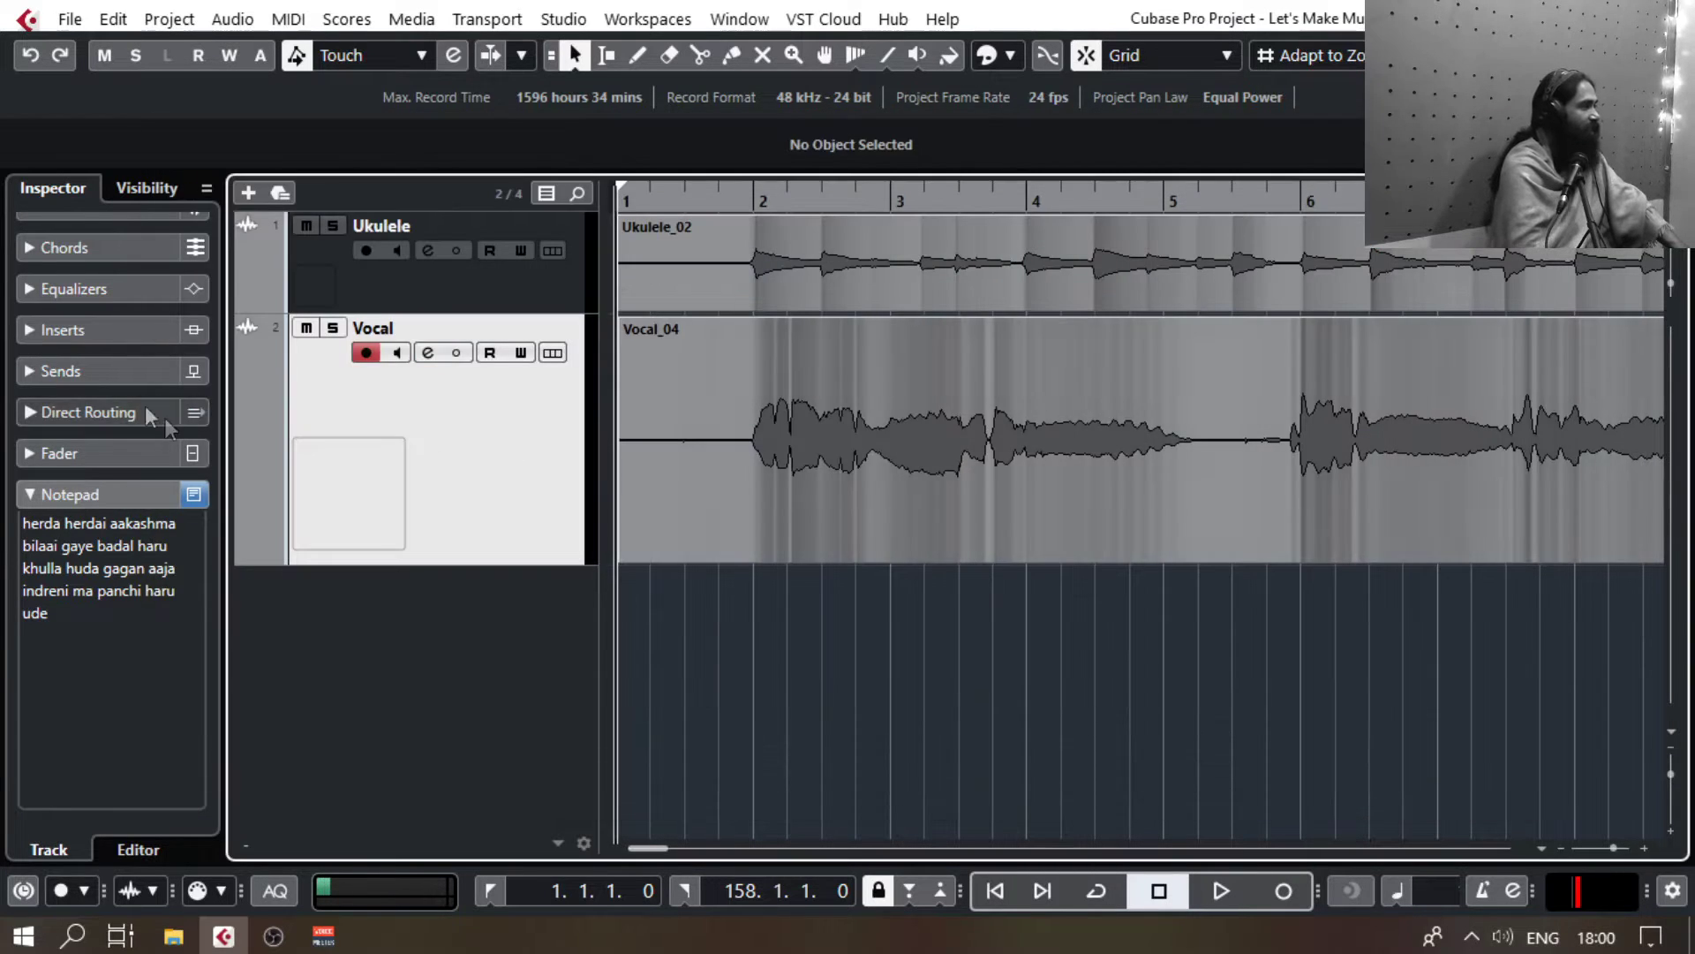
Step: Insert the StereoDelay effect in the Vocal track's first insert slot
click(67, 332)
click(94, 254)
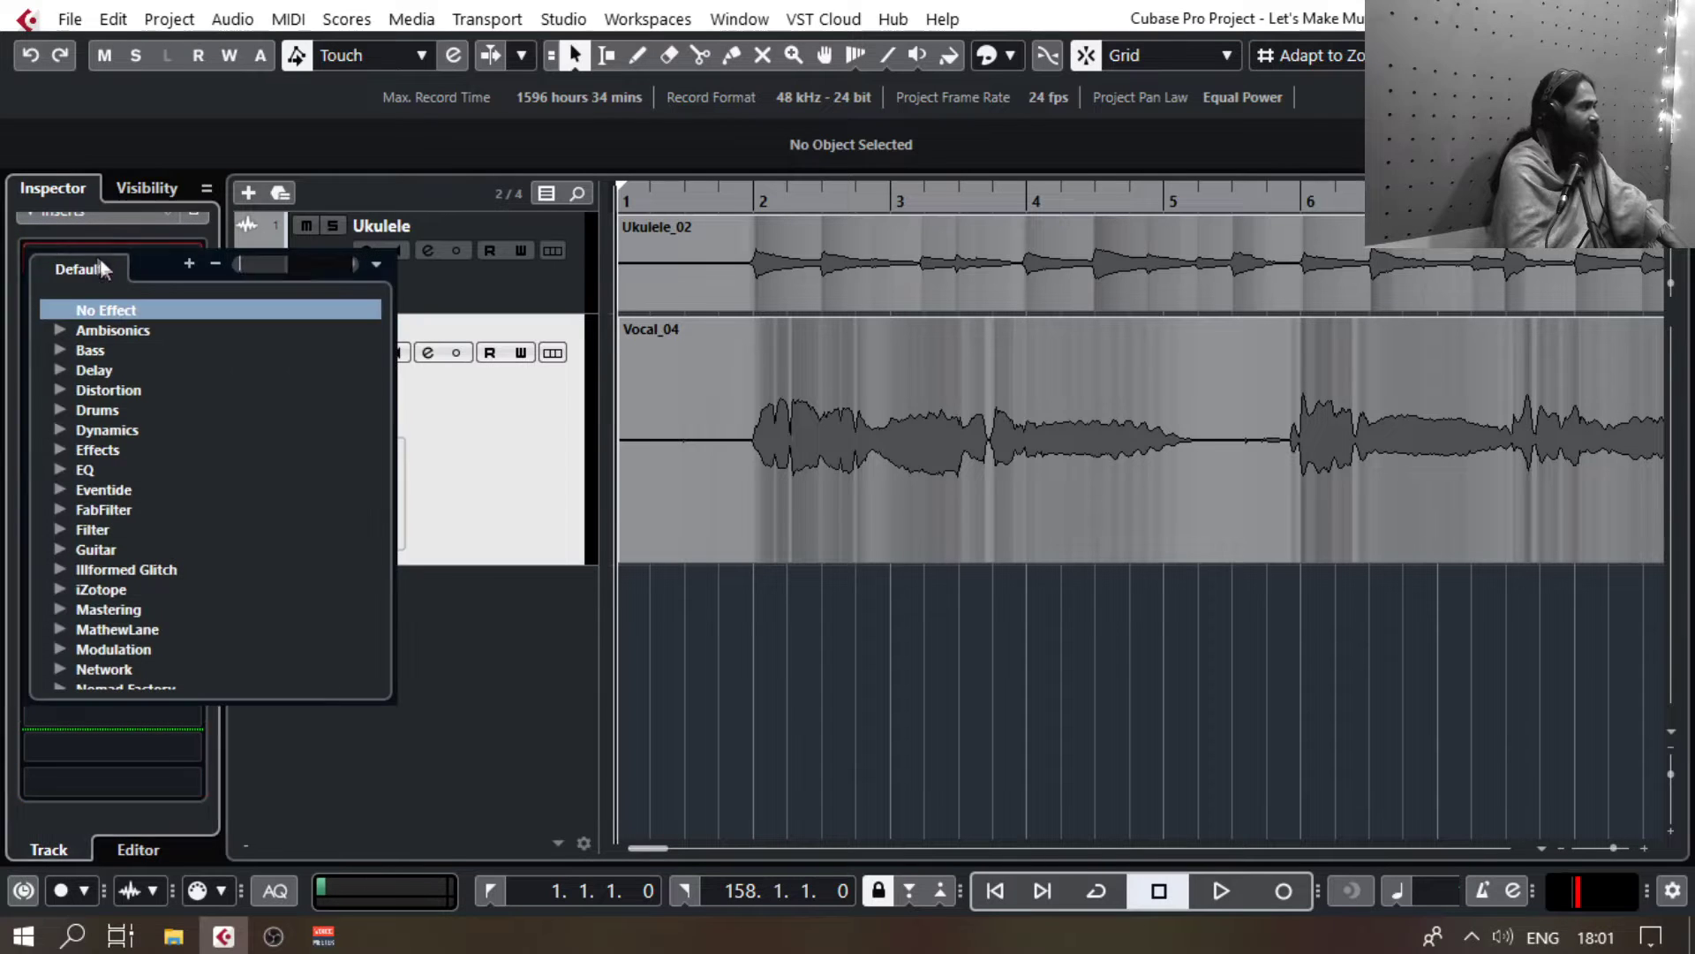
text(delay)
click(201, 406)
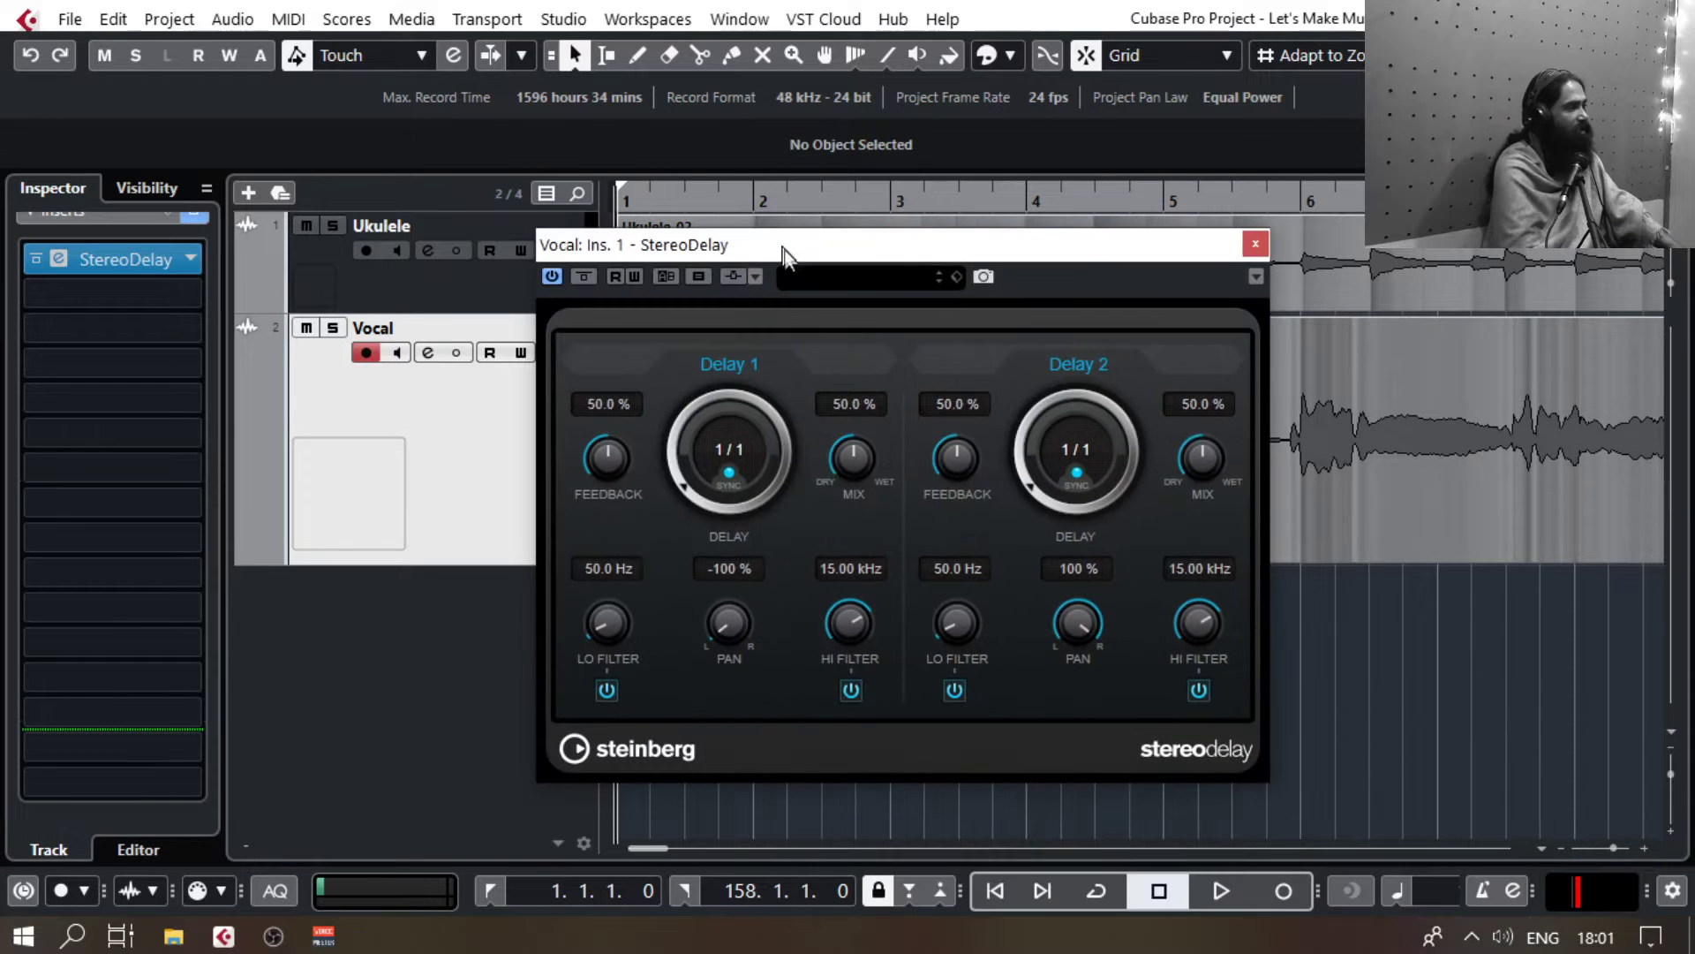
drag(972, 492, 639, 245)
Step: Set the mix of both StereoDelay delays to 9%
click(852, 403)
text(9)
key(Return)
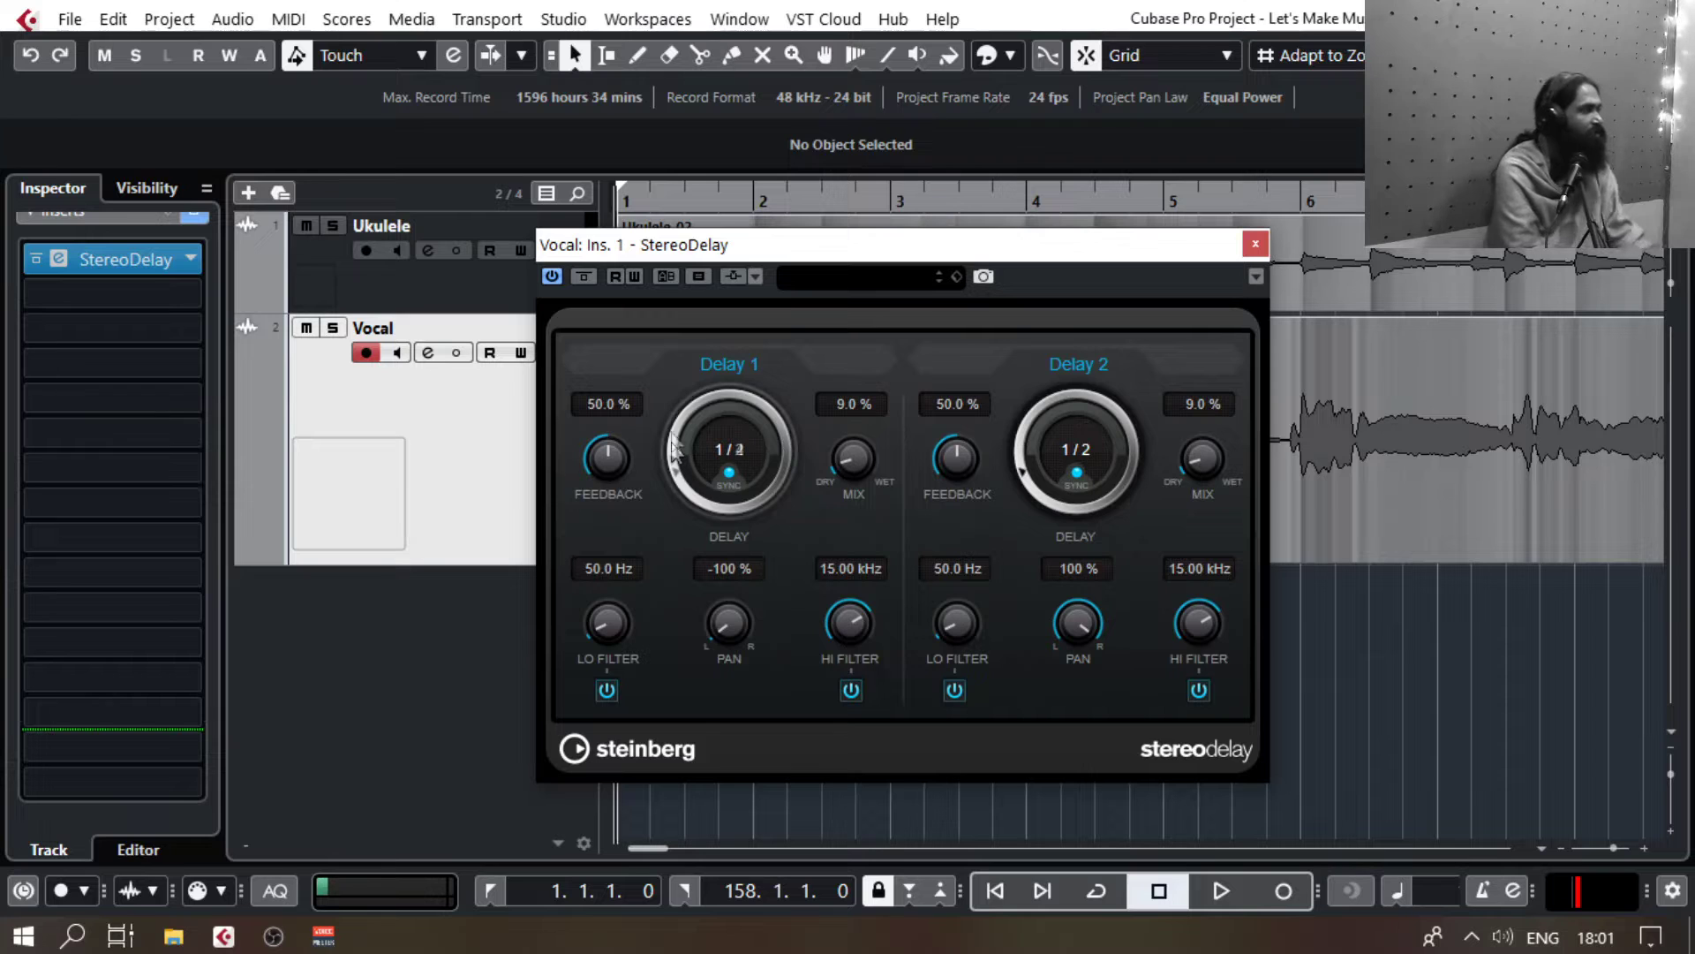
Step: Set the StereoDelay's Delay 1 time to 1/4 and play the song briefly
drag(674, 453, 671, 405)
key(space)
key(space)
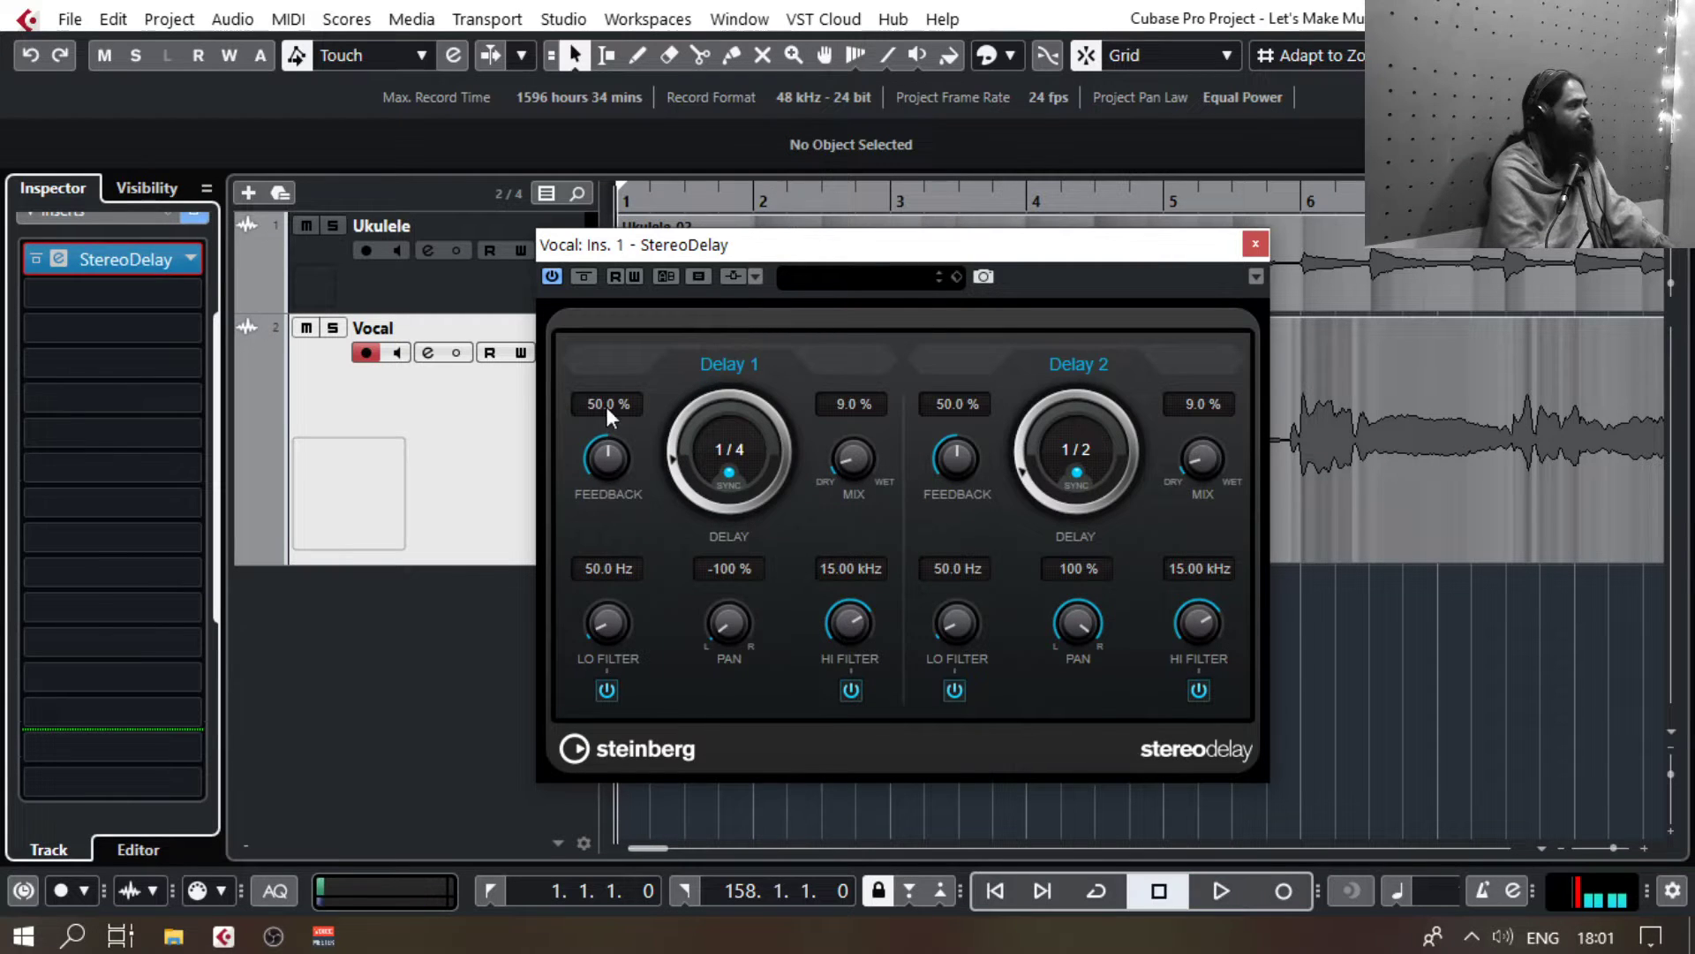
Step: Set the feedback of both StereoDelay delays to 9%
click(606, 406)
text(9)
key(Return)
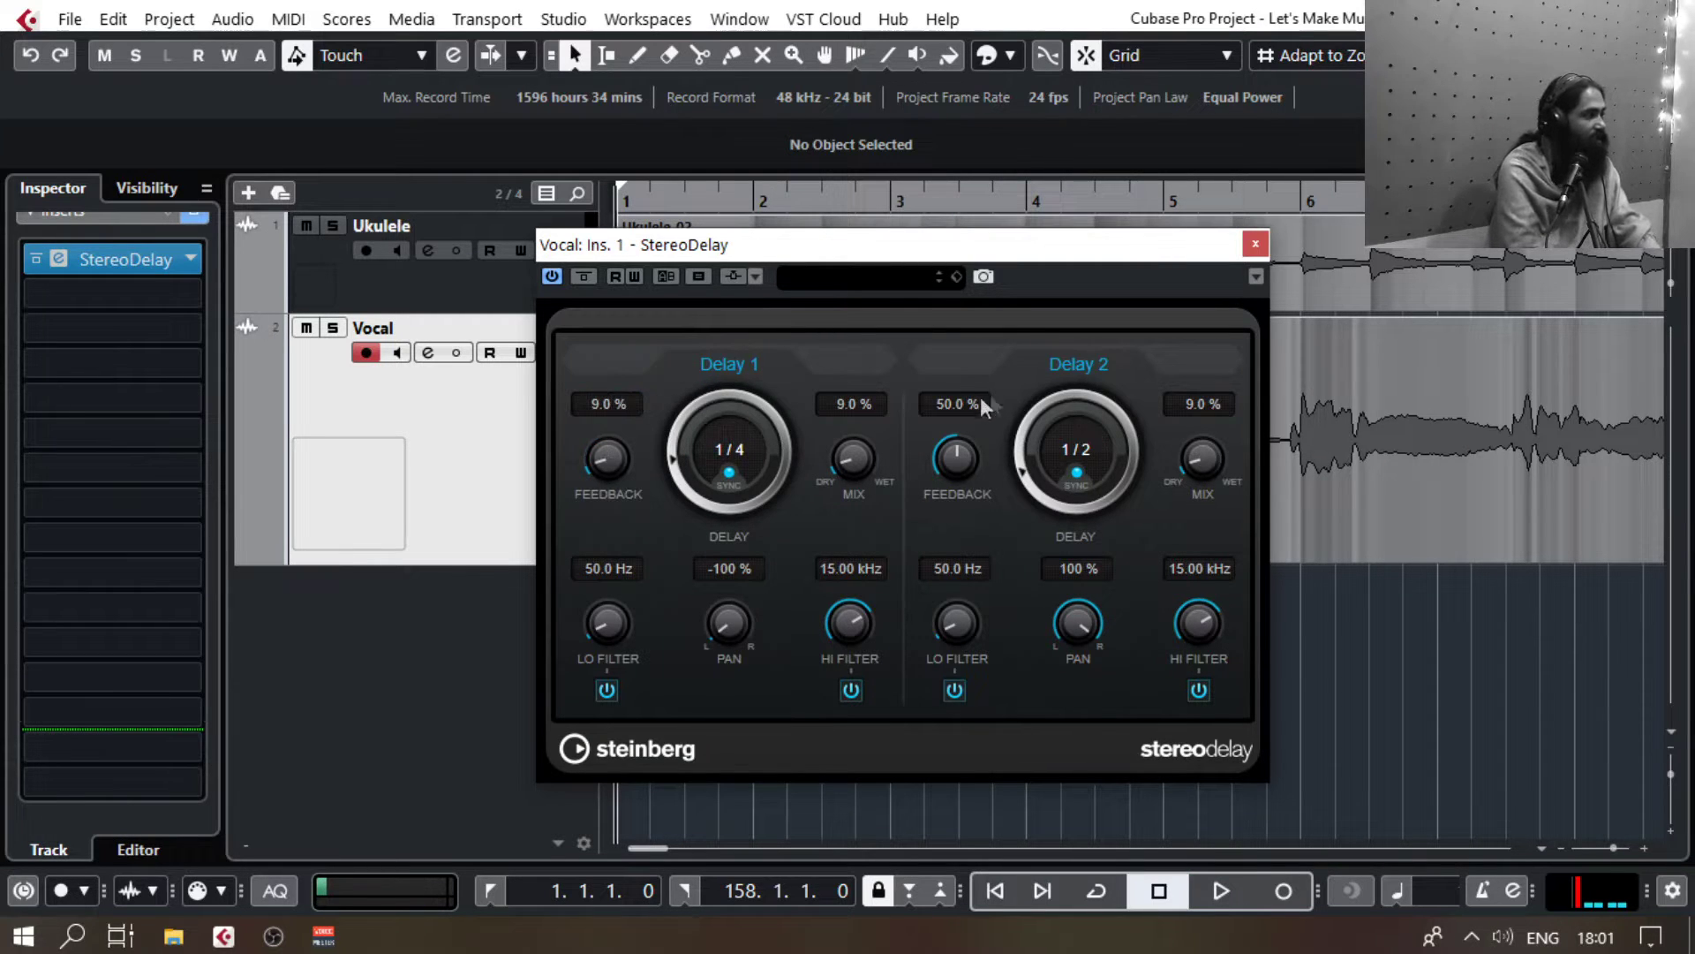
click(939, 407)
text(9)
key(Return)
Step: Audition the vocal delay and set the mix of both StereoDelay delays to 6%
key(space)
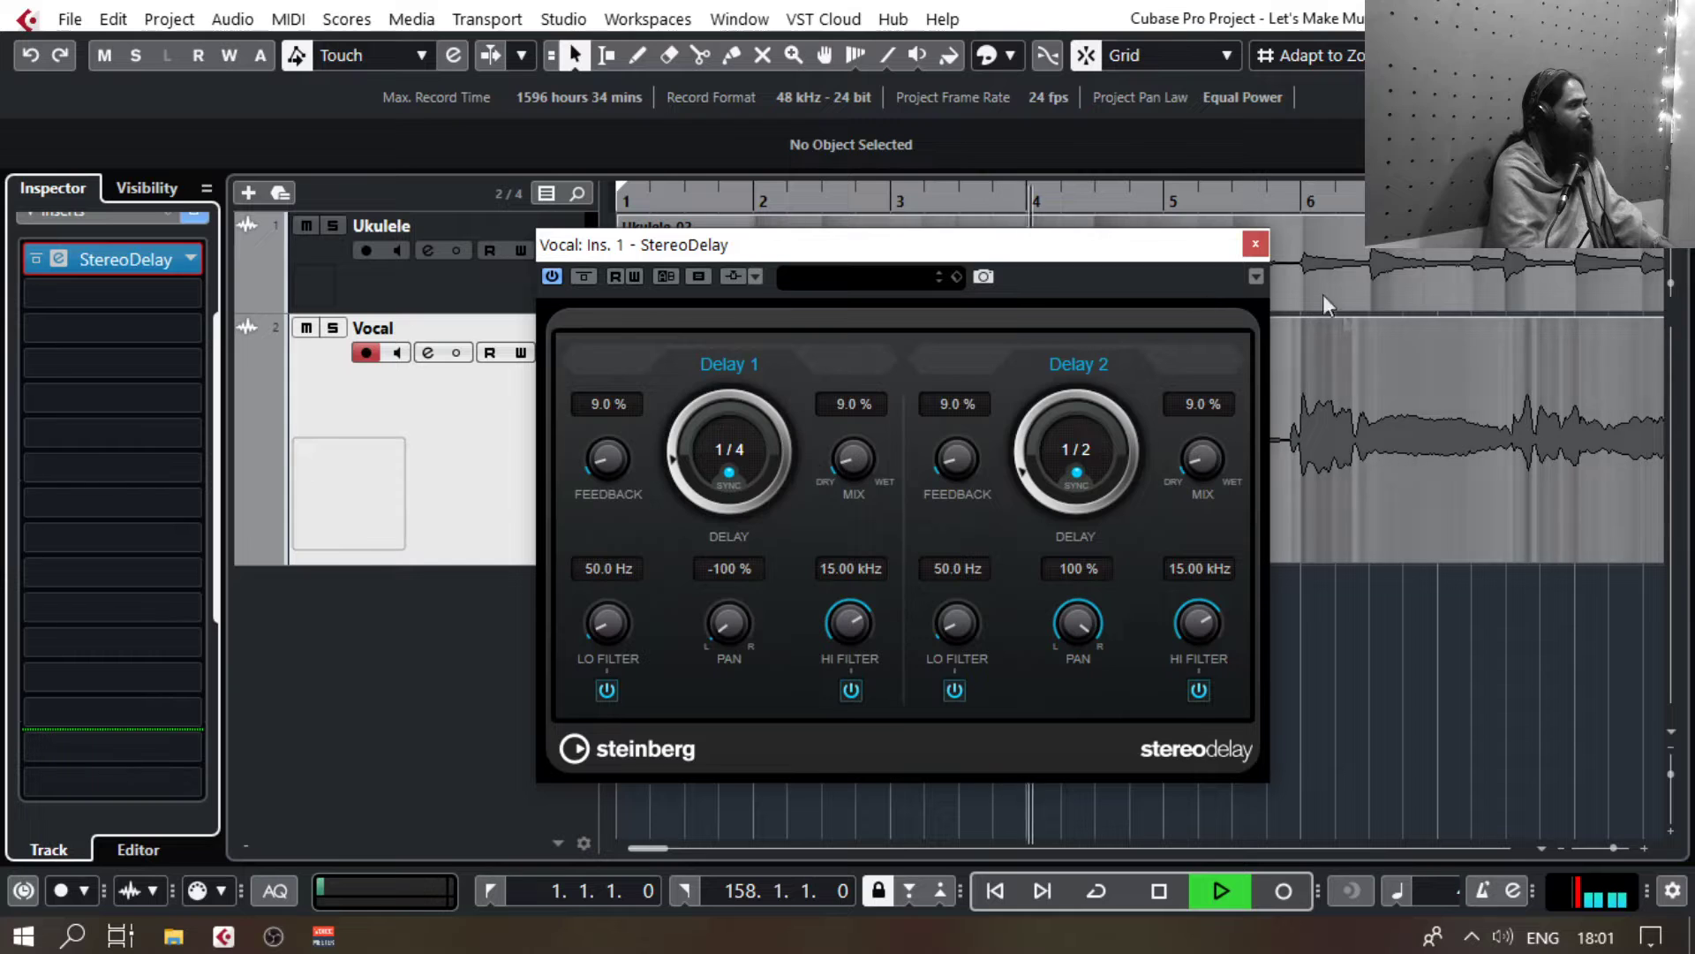
key(space)
click(1203, 403)
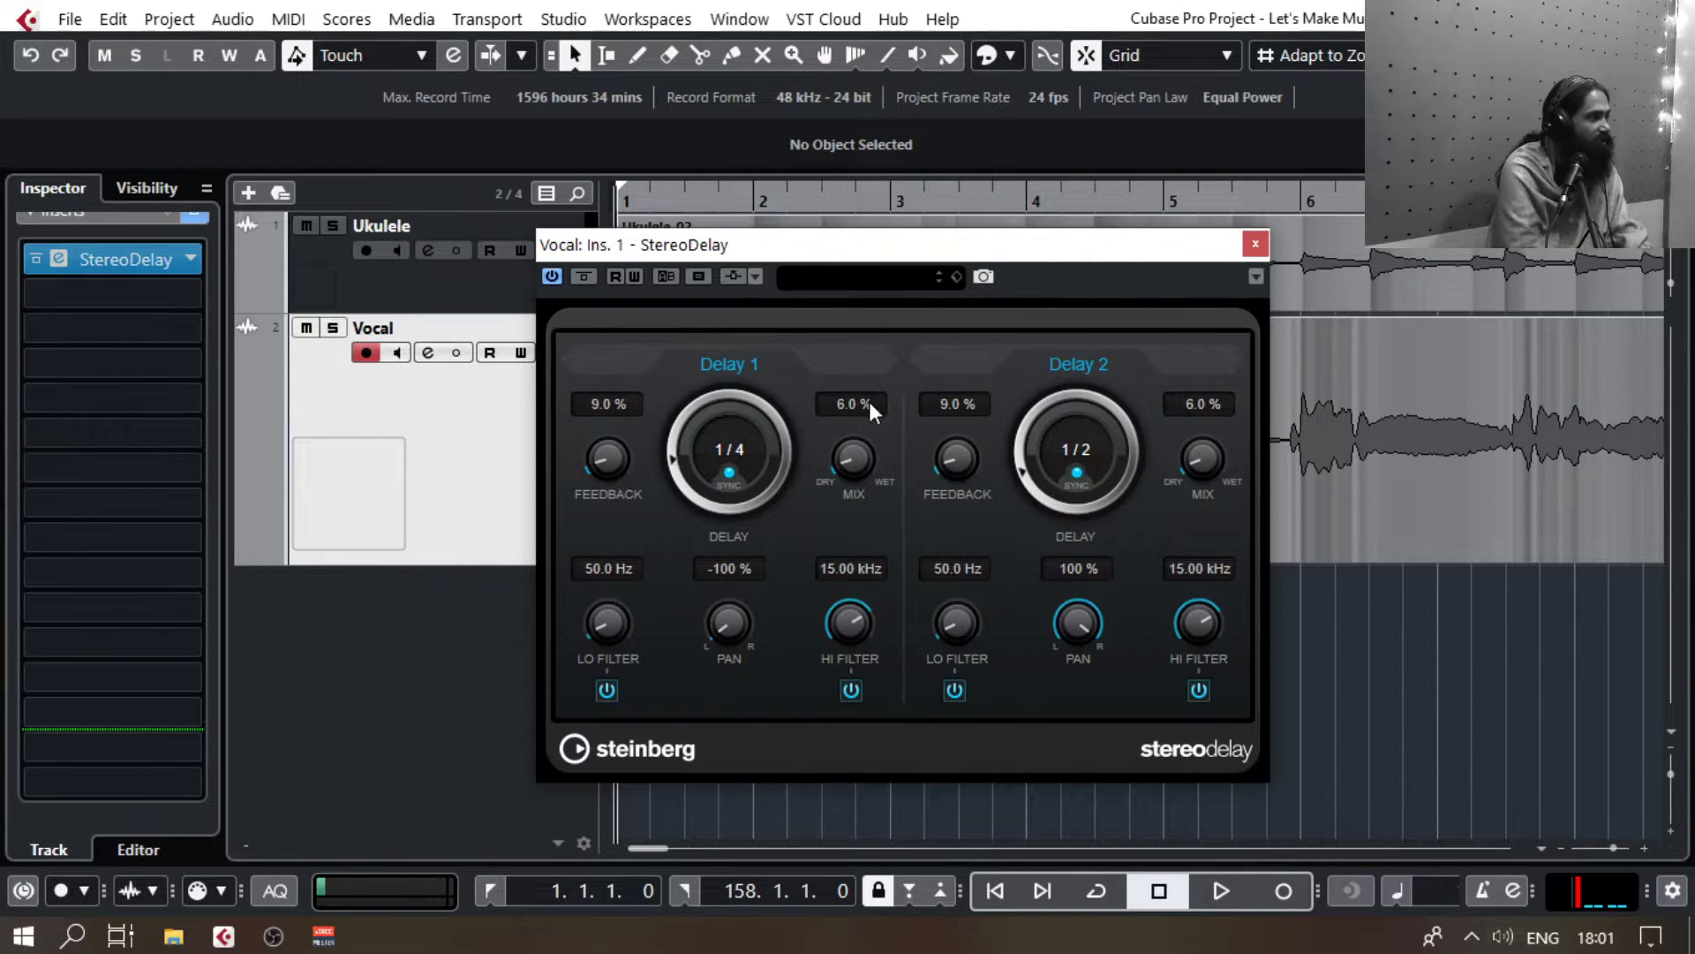
Step: Reduce the Vocal track's height to match the Ukulele track and play back the song
click(507, 570)
key(space)
drag(507, 570, 527, 428)
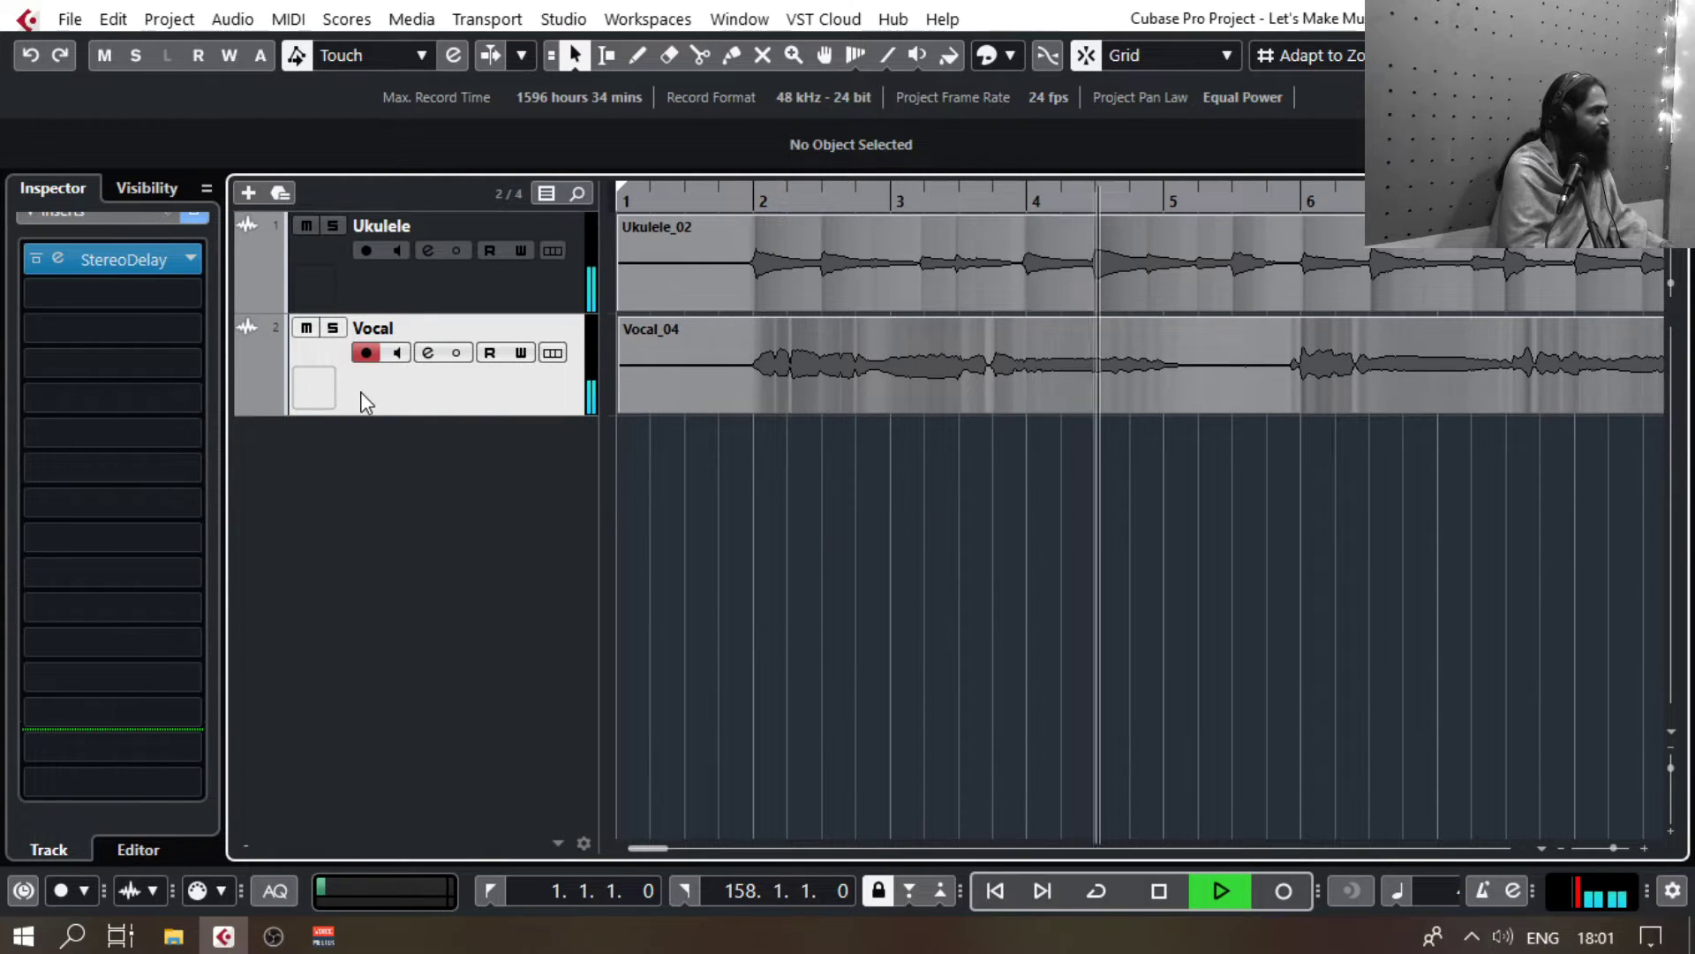
key(space)
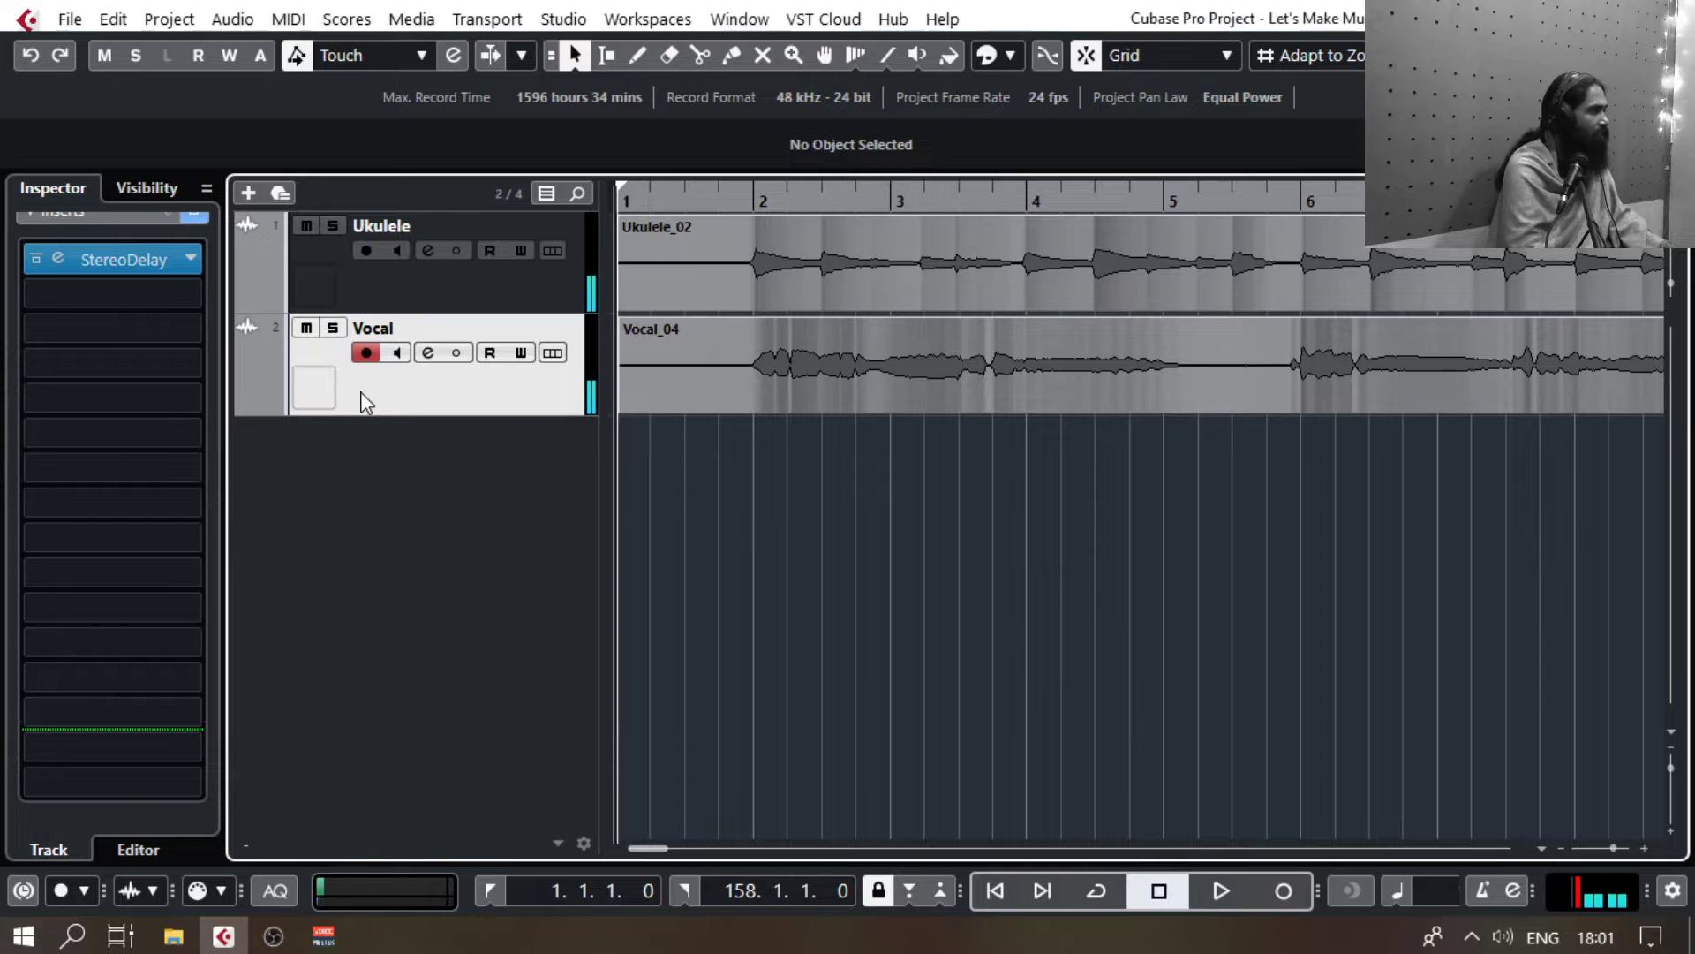
Step: Insert the RoomWorks SE reverb in the Vocal track's second insert slot and move its window clear of the track list
click(189, 293)
text(reverb)
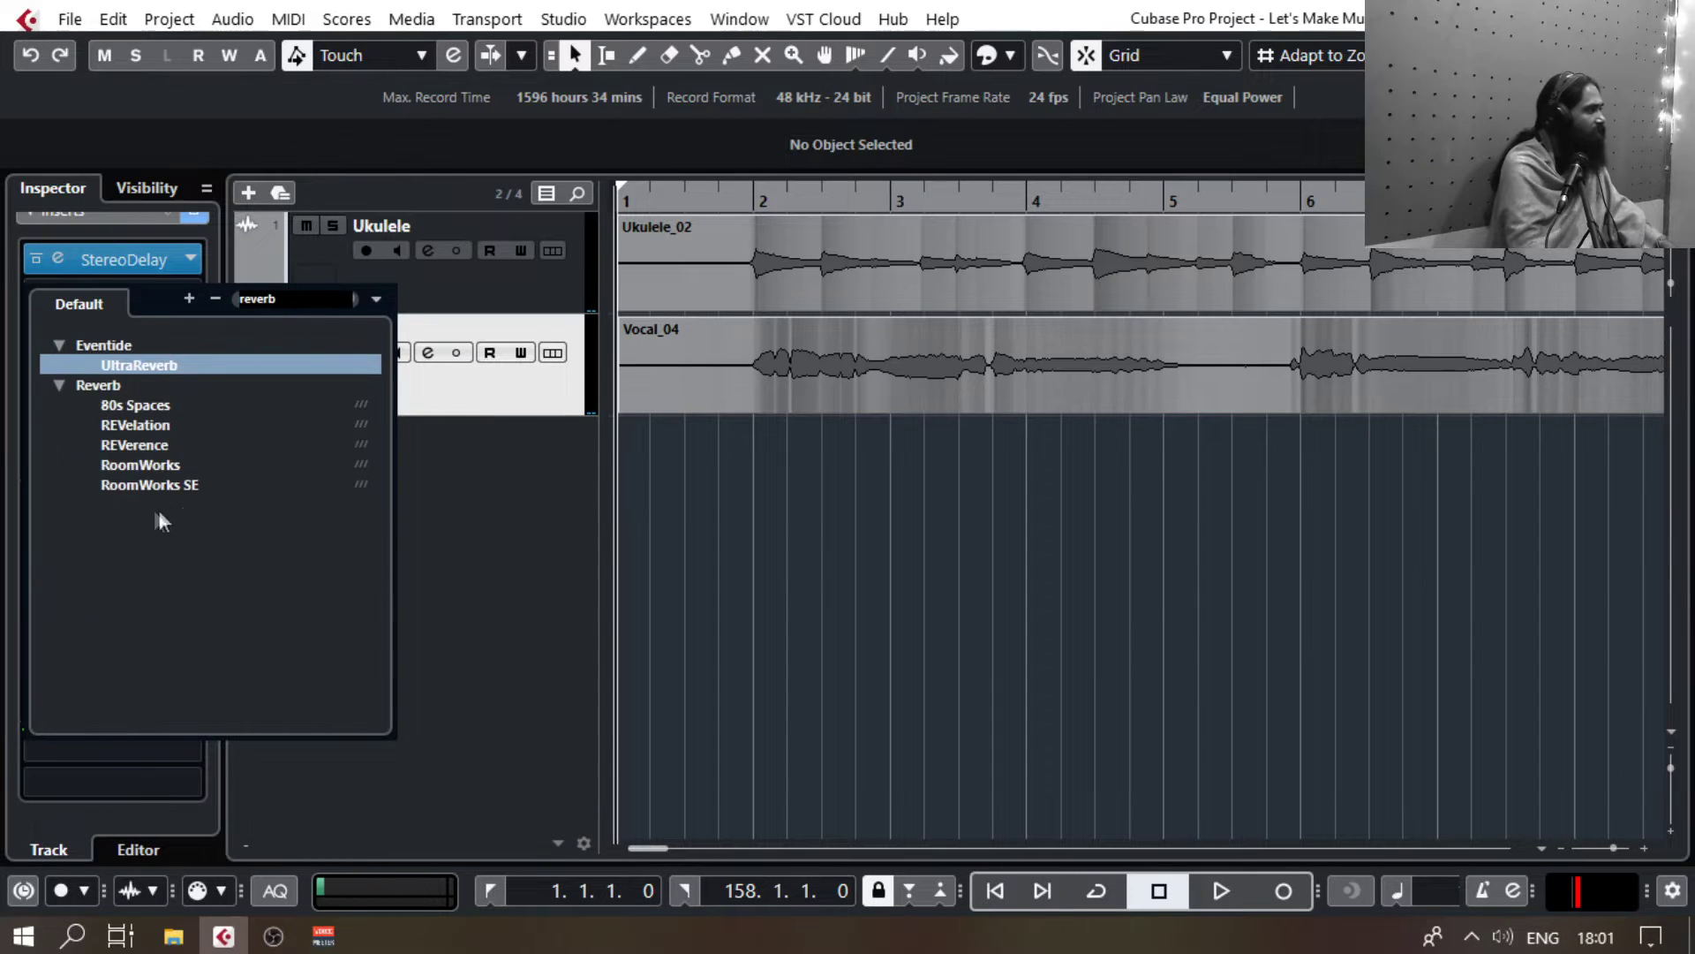
click(164, 486)
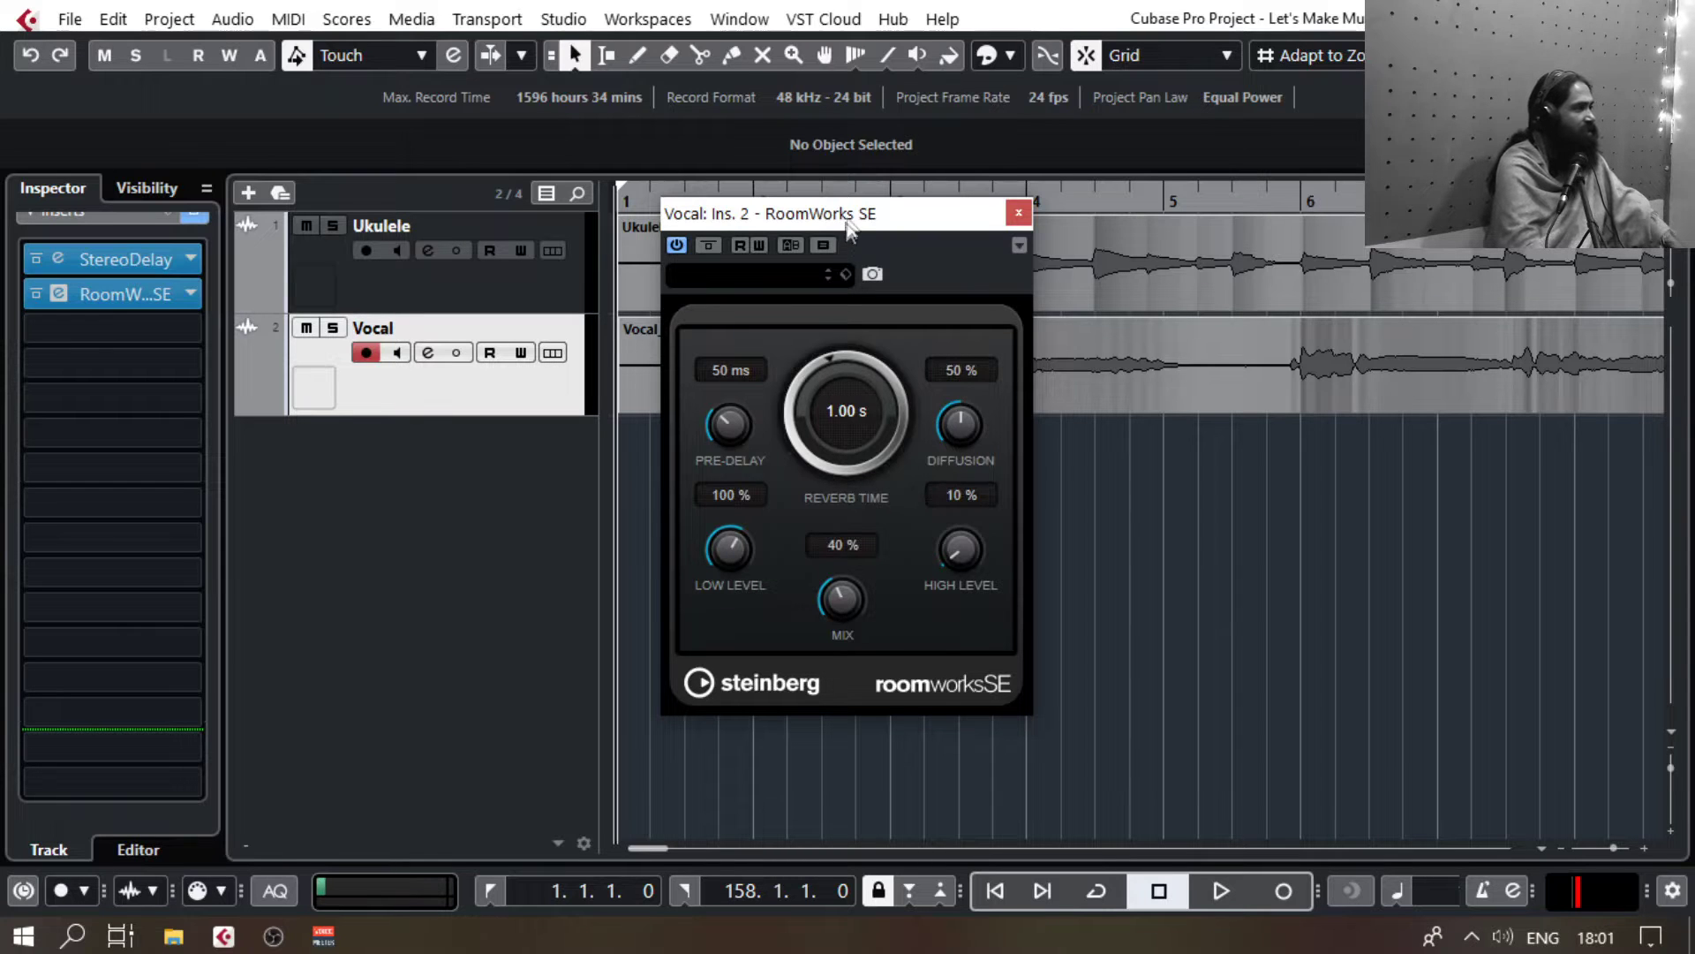
drag(846, 222, 1230, 370)
Step: Solo the Vocal track during playback and set the RoomWorks SE reverb time to 0.30 s and mix to 14%
key(s)
key(space)
drag(1222, 517, 1187, 560)
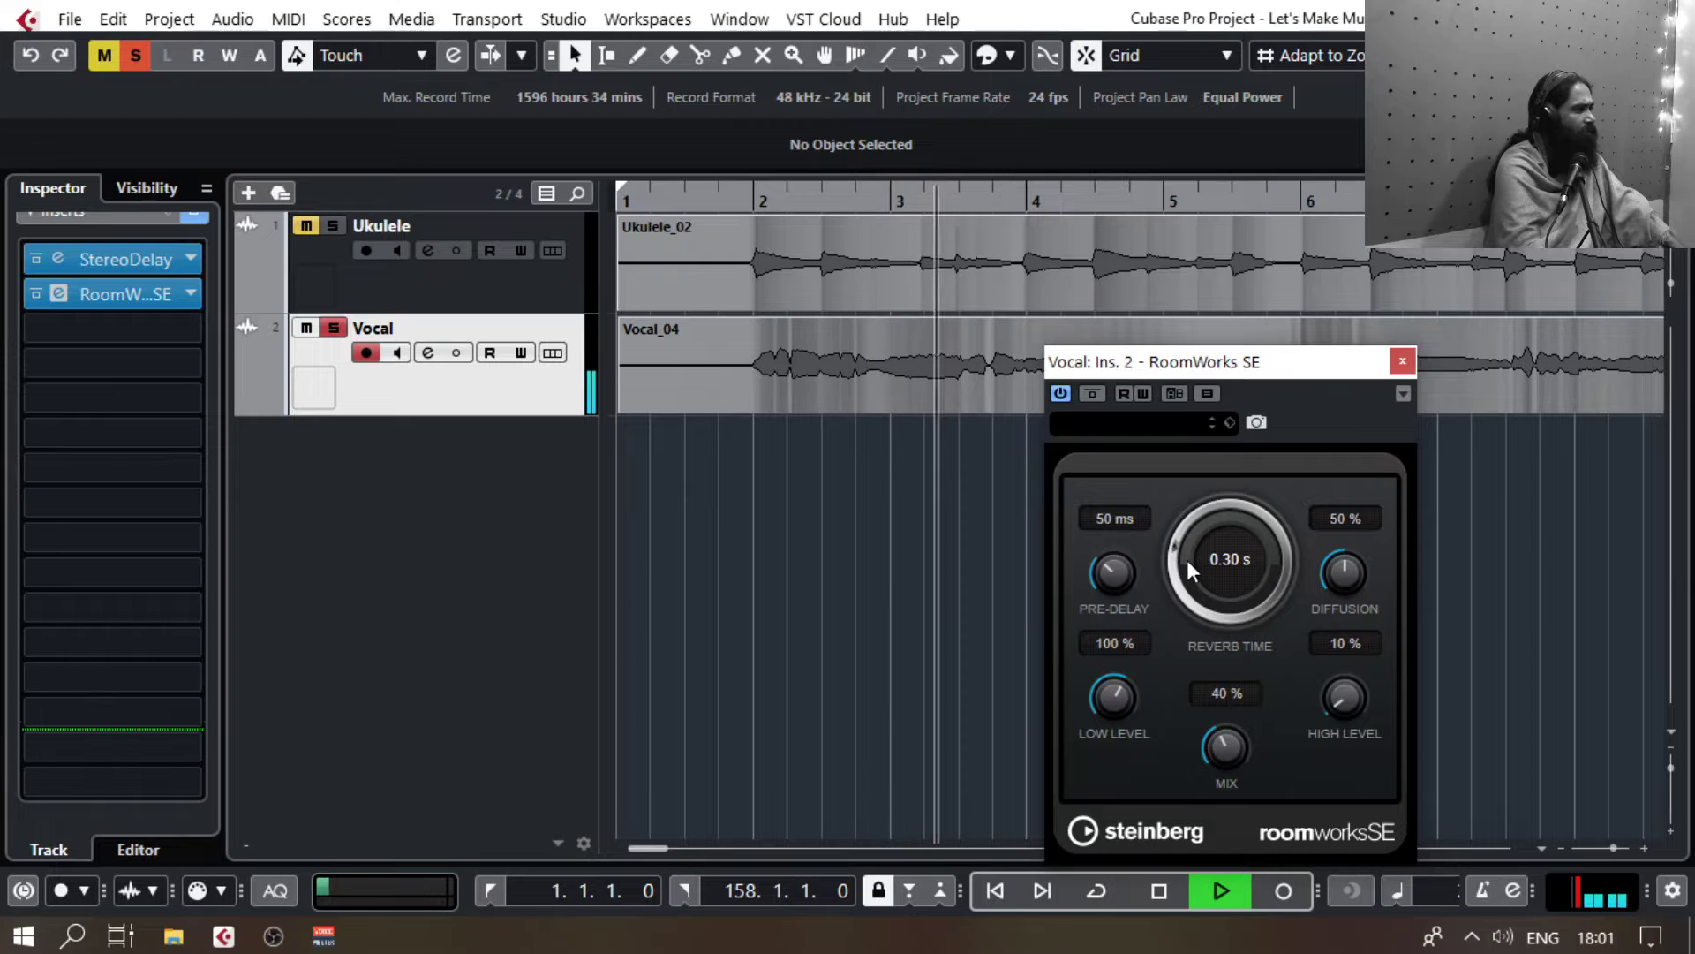
drag(1226, 749, 1226, 787)
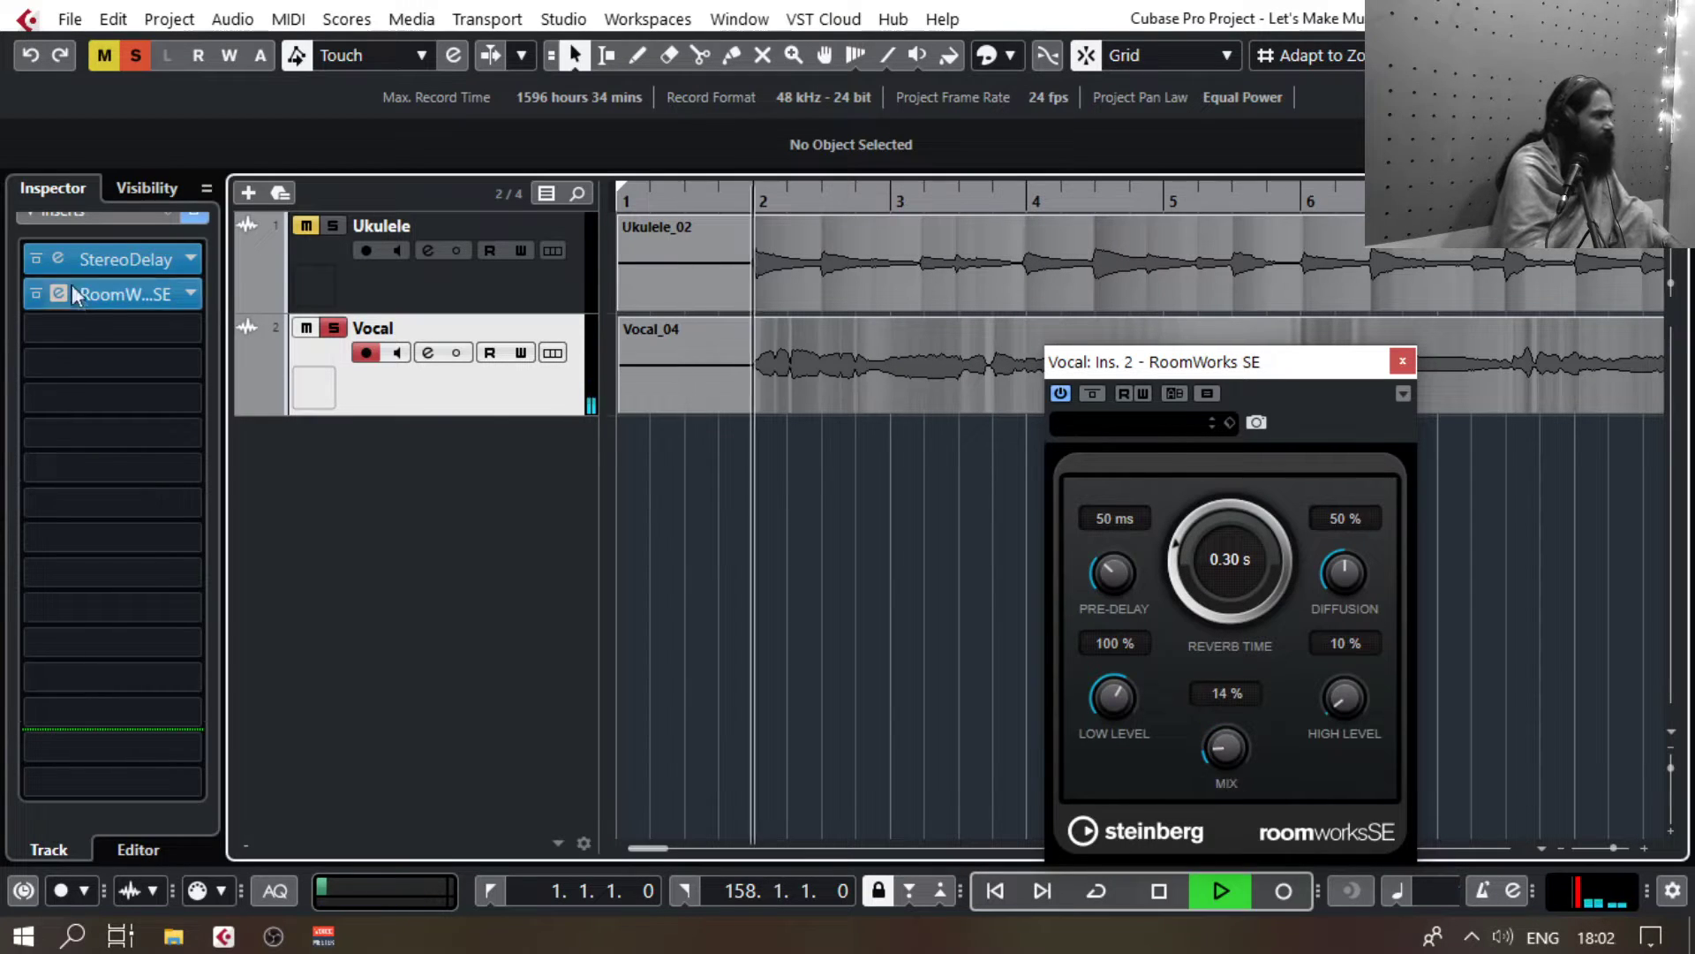
Step: With StereoDelay bypassed, set the RoomWorks SE reverb time to 3.29 s, diffusion to 83% and mix to 7%
drag(1188, 565, 1184, 512)
scroll(1179, 523, up, 5)
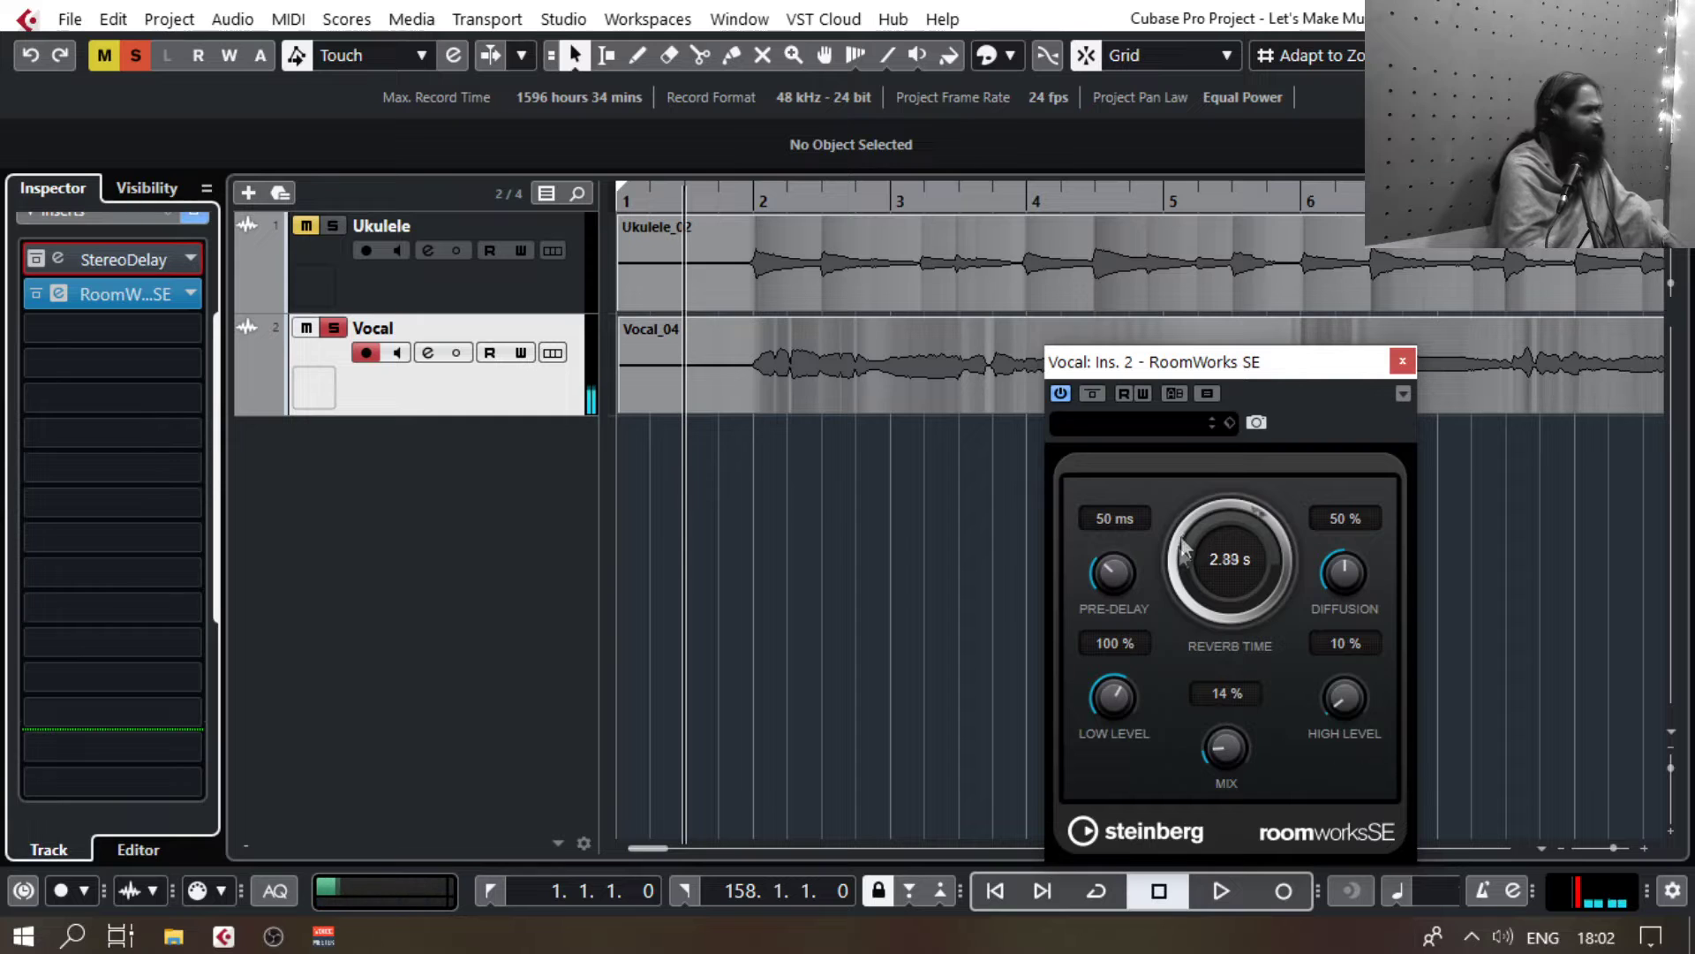
drag(1337, 572, 1335, 486)
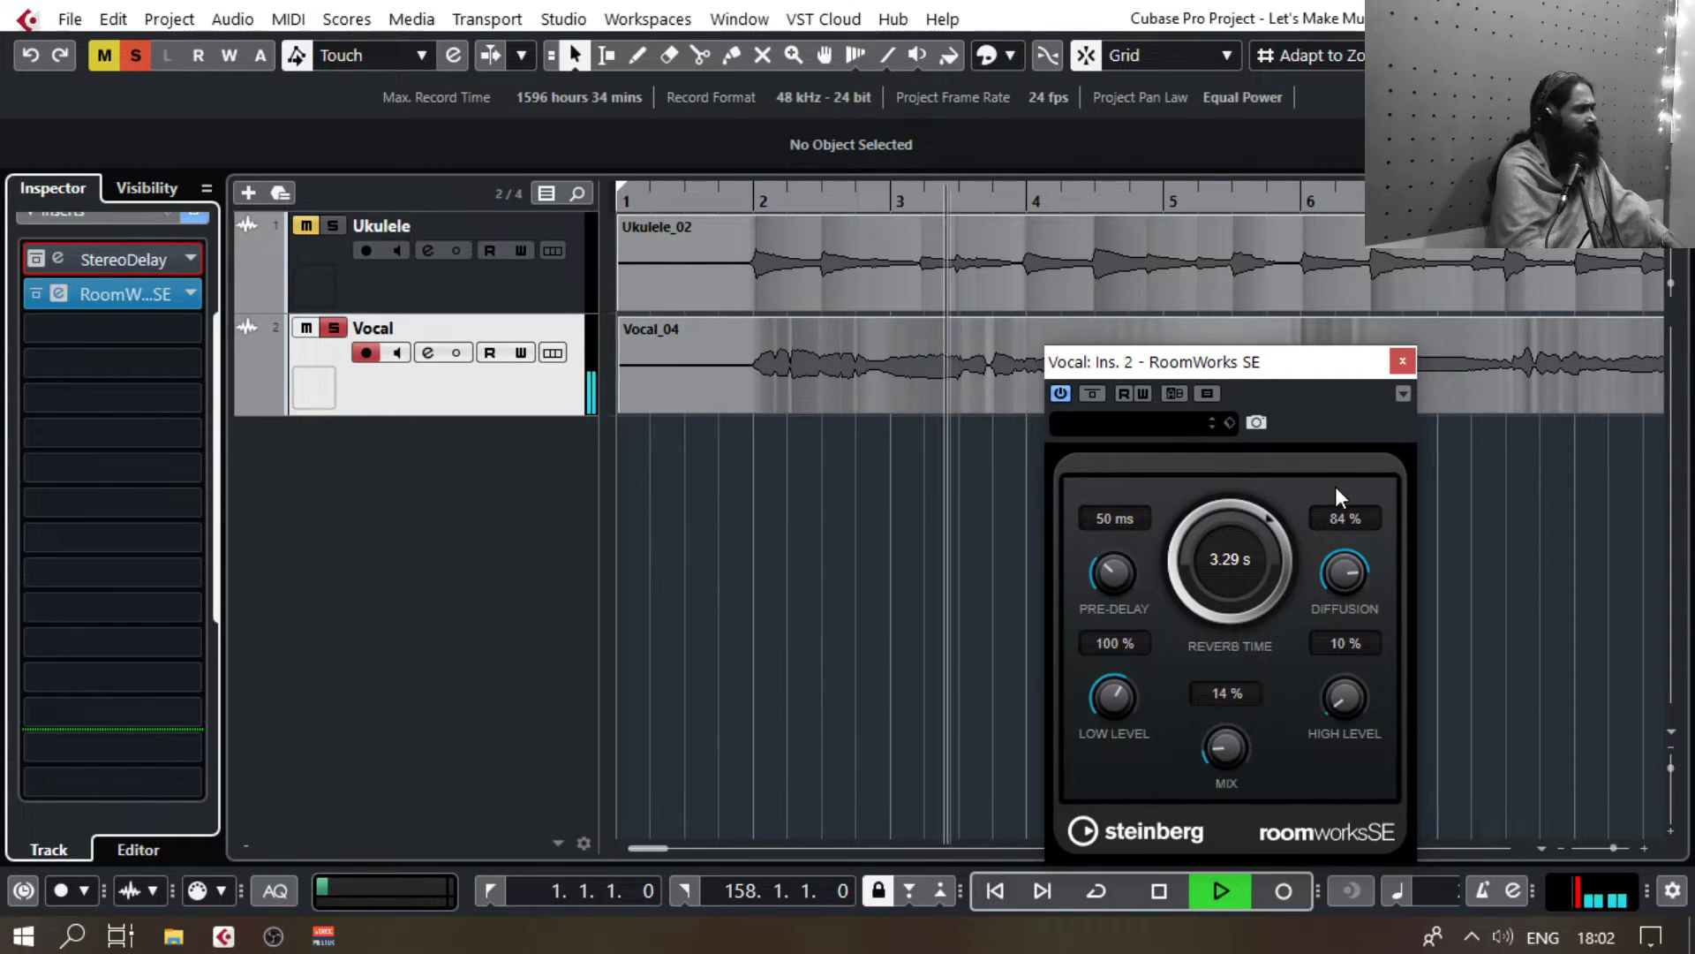
scroll(1337, 585, down, 1)
scroll(1229, 777, down, 1)
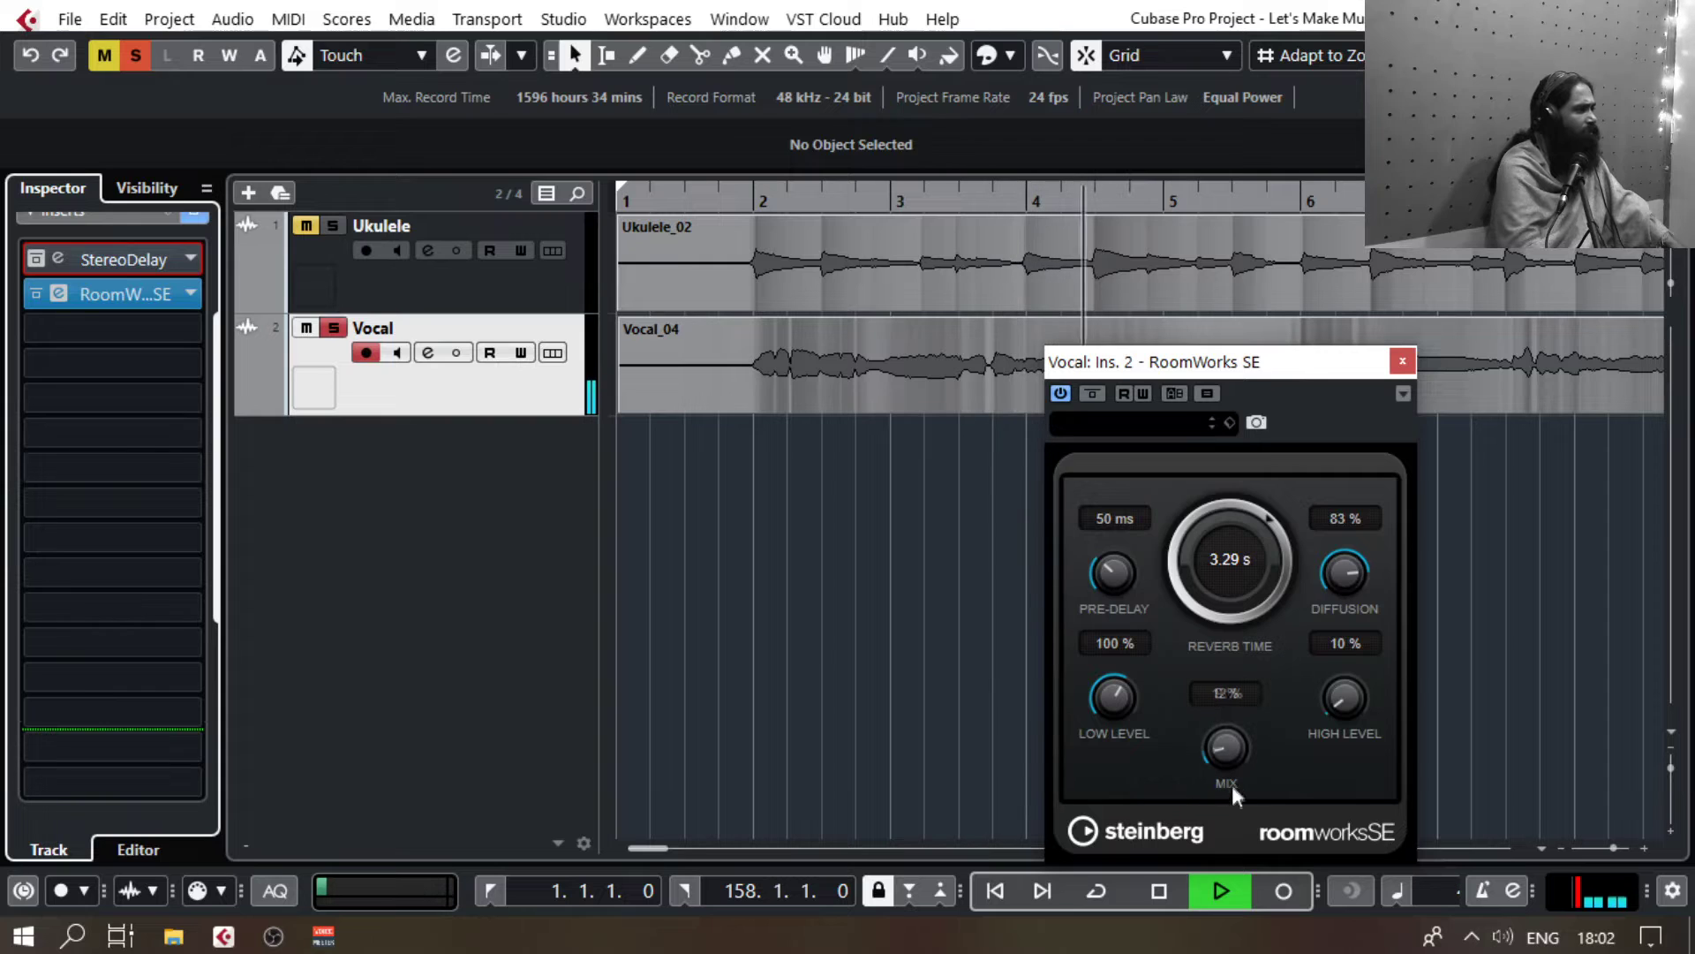
key(space)
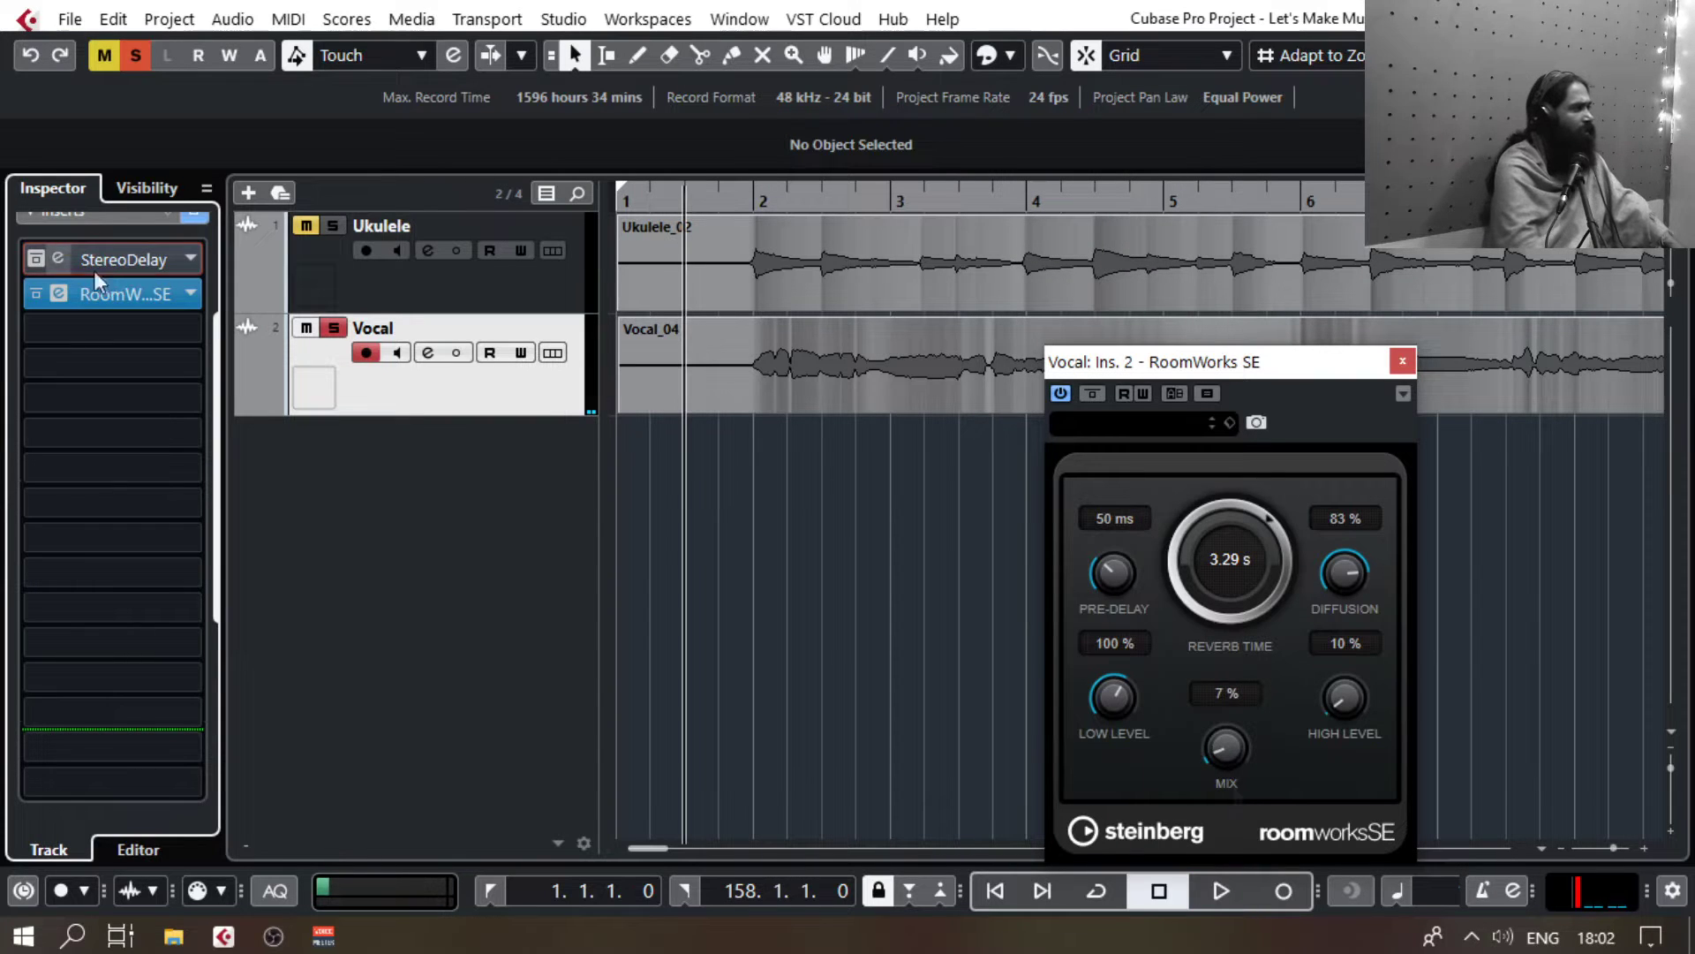
Step: Reactivate the Vocal's StereoDelay and set its Delay 2 time to 1/8 while auditioning the track
click(33, 263)
click(58, 259)
key(space)
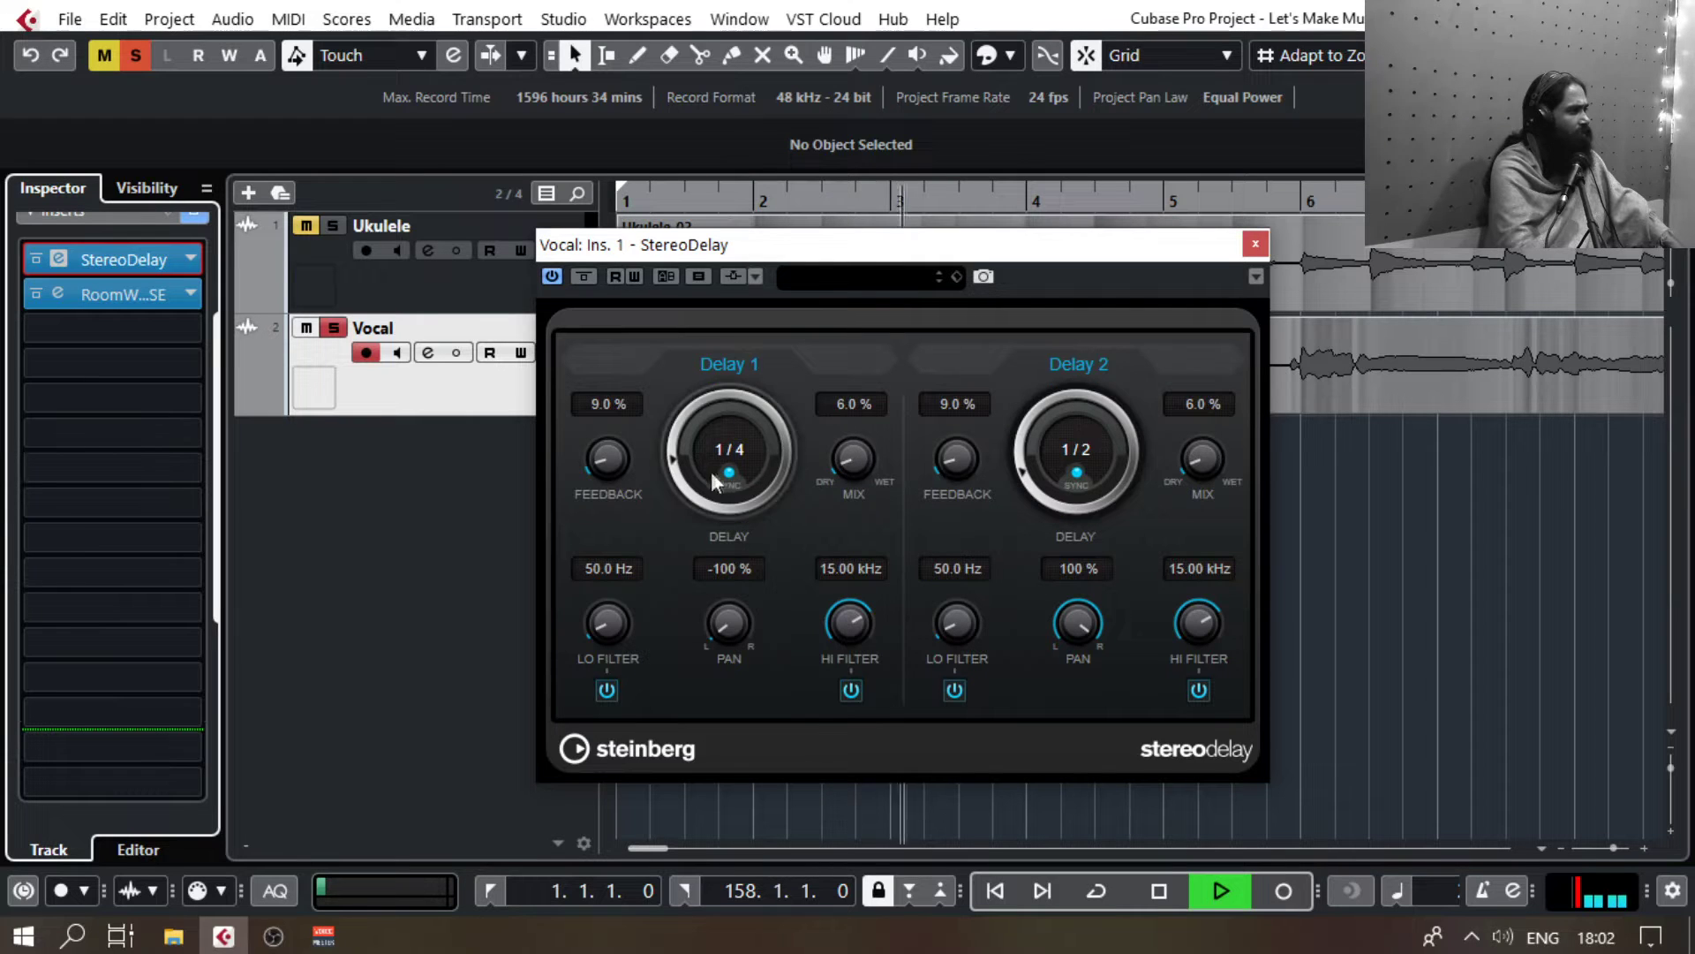
scroll(1022, 475, down, 1)
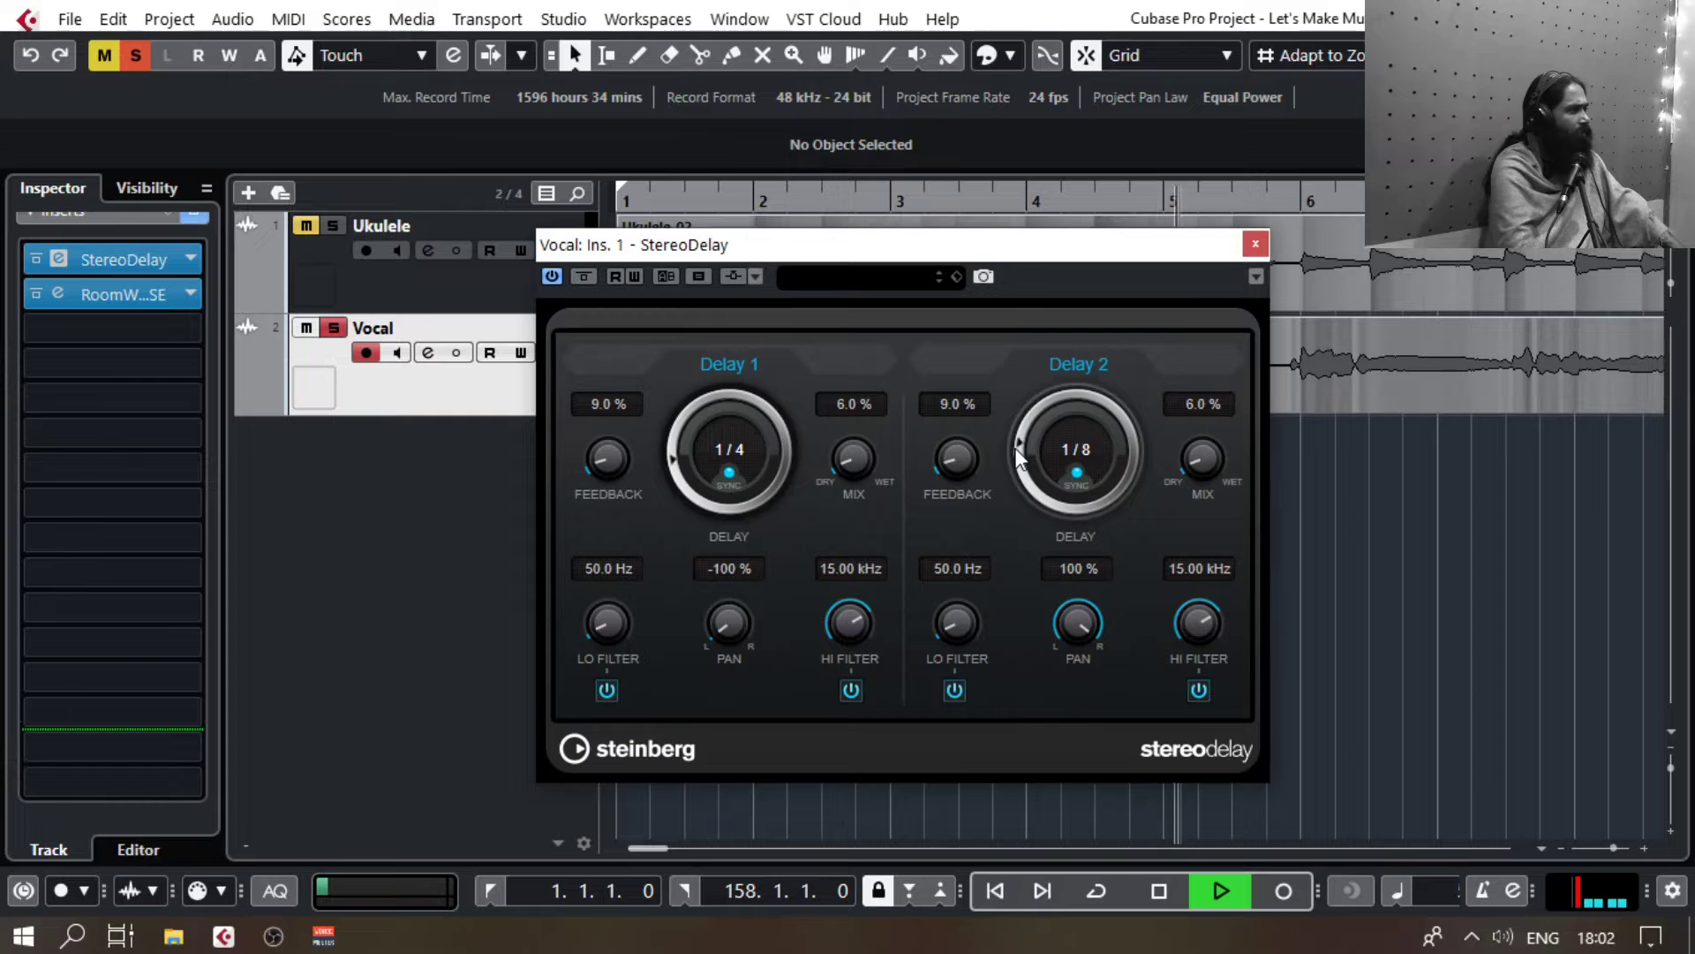
key(space)
Step: Close StereoDelay, take the Vocal track out of solo and record-enable, and check both tracks' levels in the MixConsole
key(ctrl+w)
key(Up)
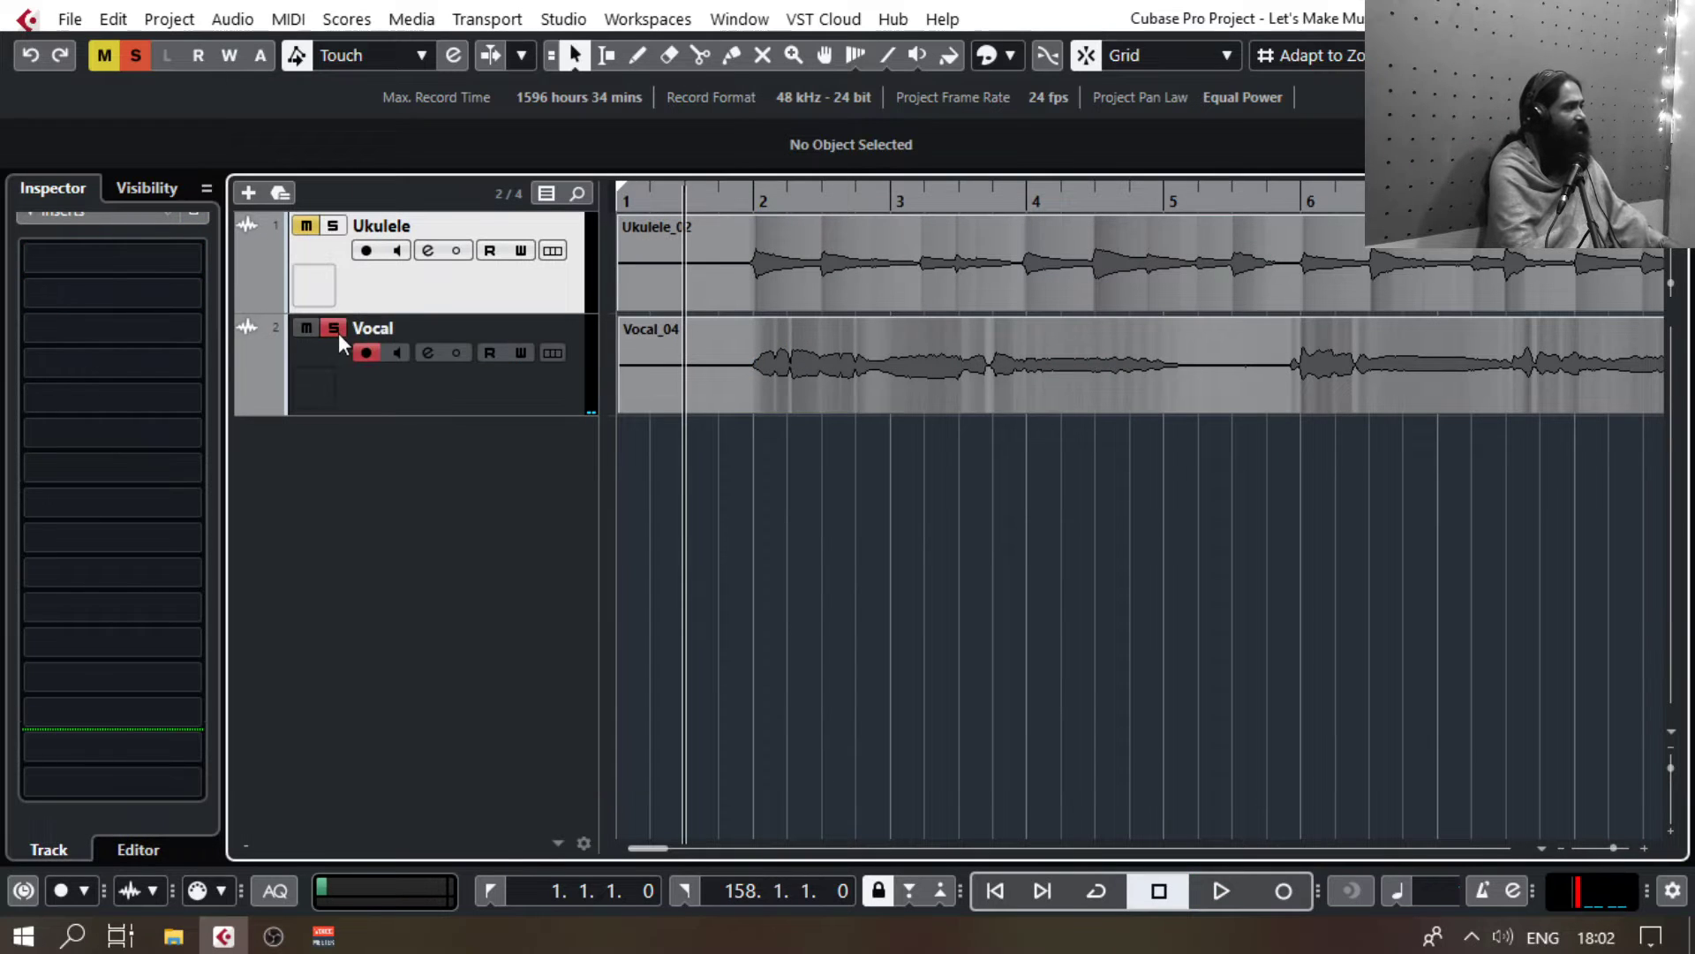
key(F3)
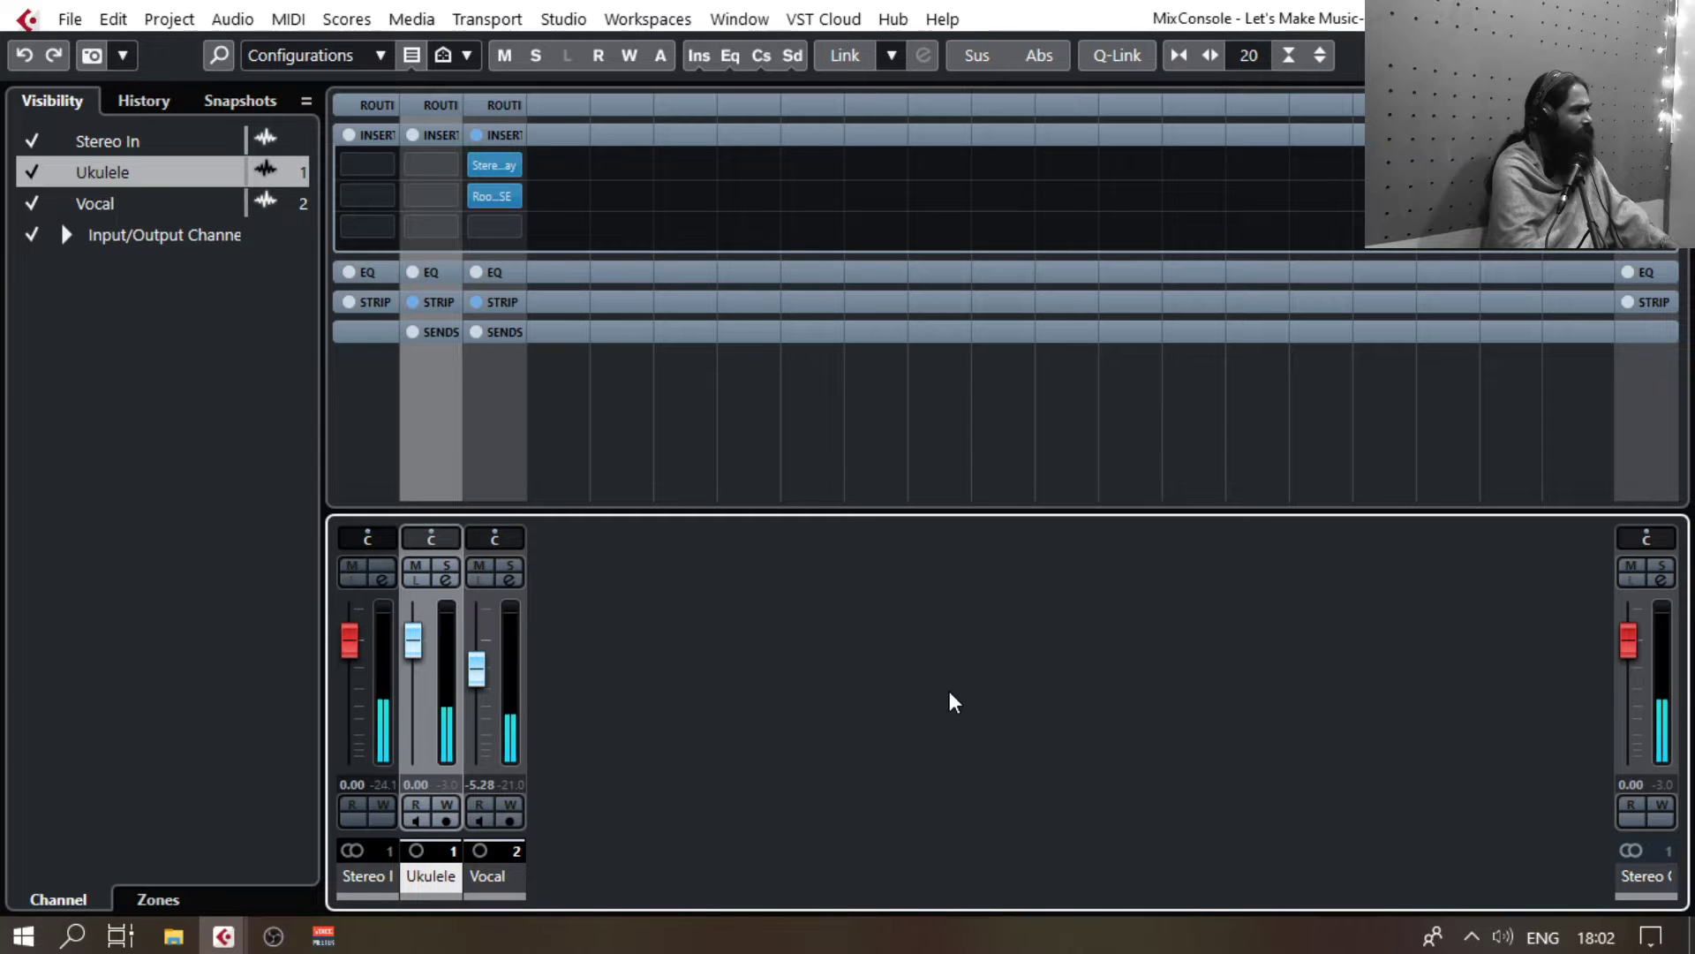
key(F3)
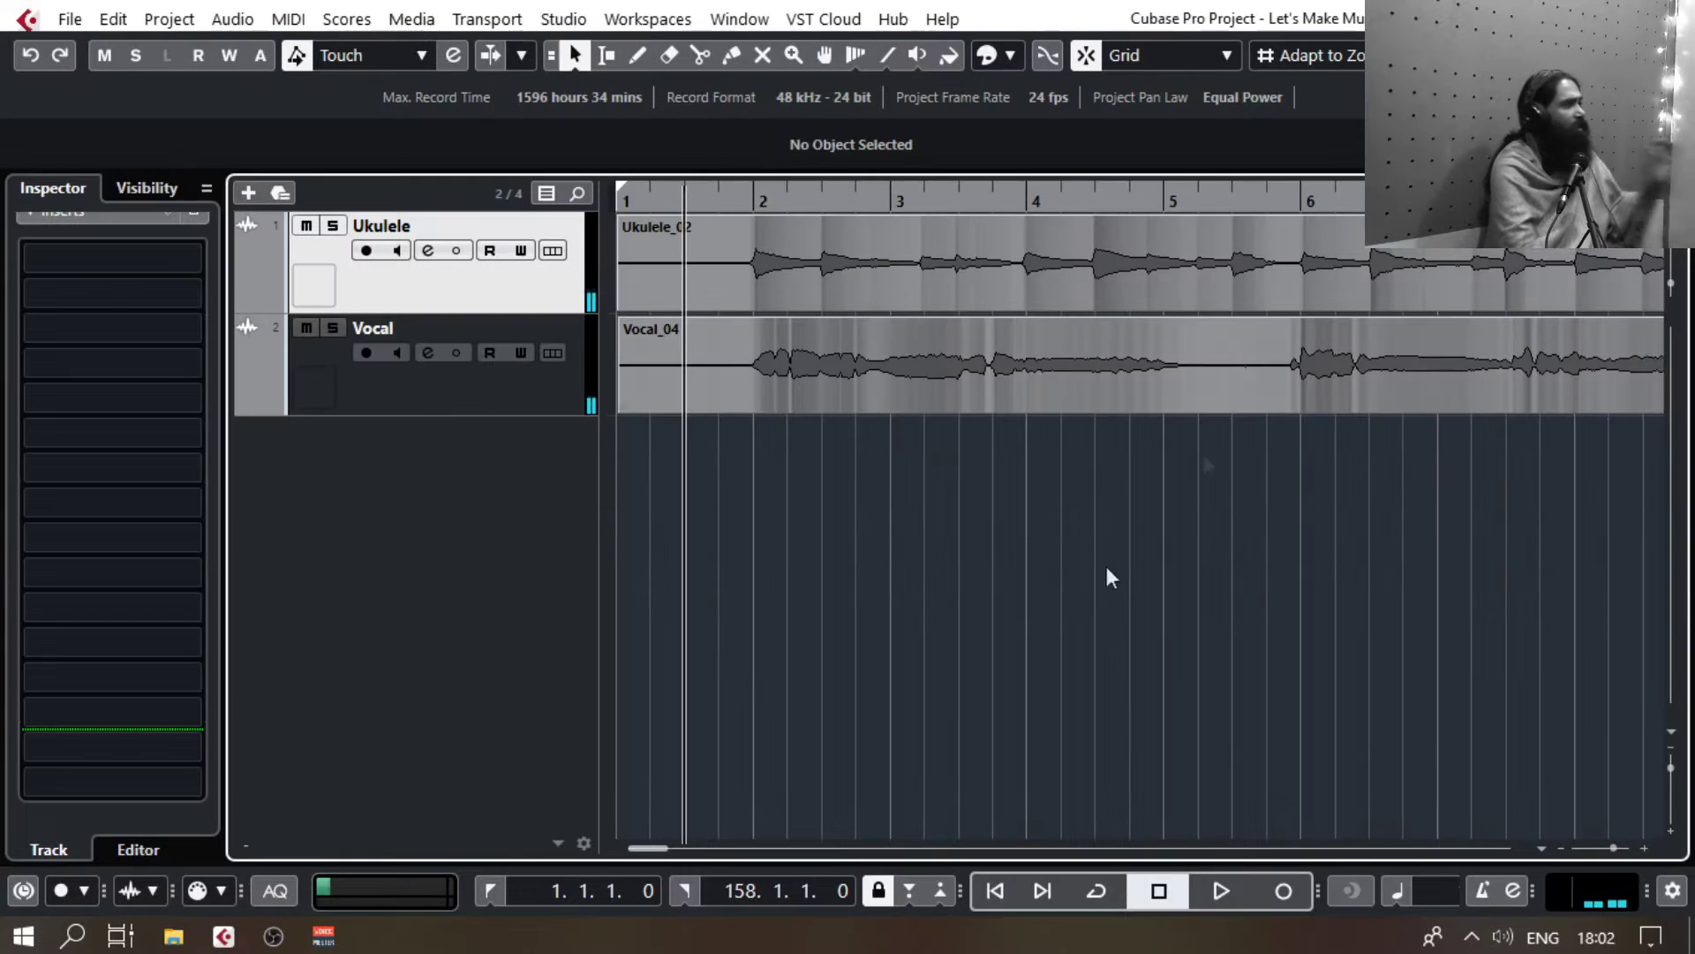
Step: Look over the full length of the Ukulele and Vocal clips on the timeline
key(g)
key(g)
key(g)
key(g)
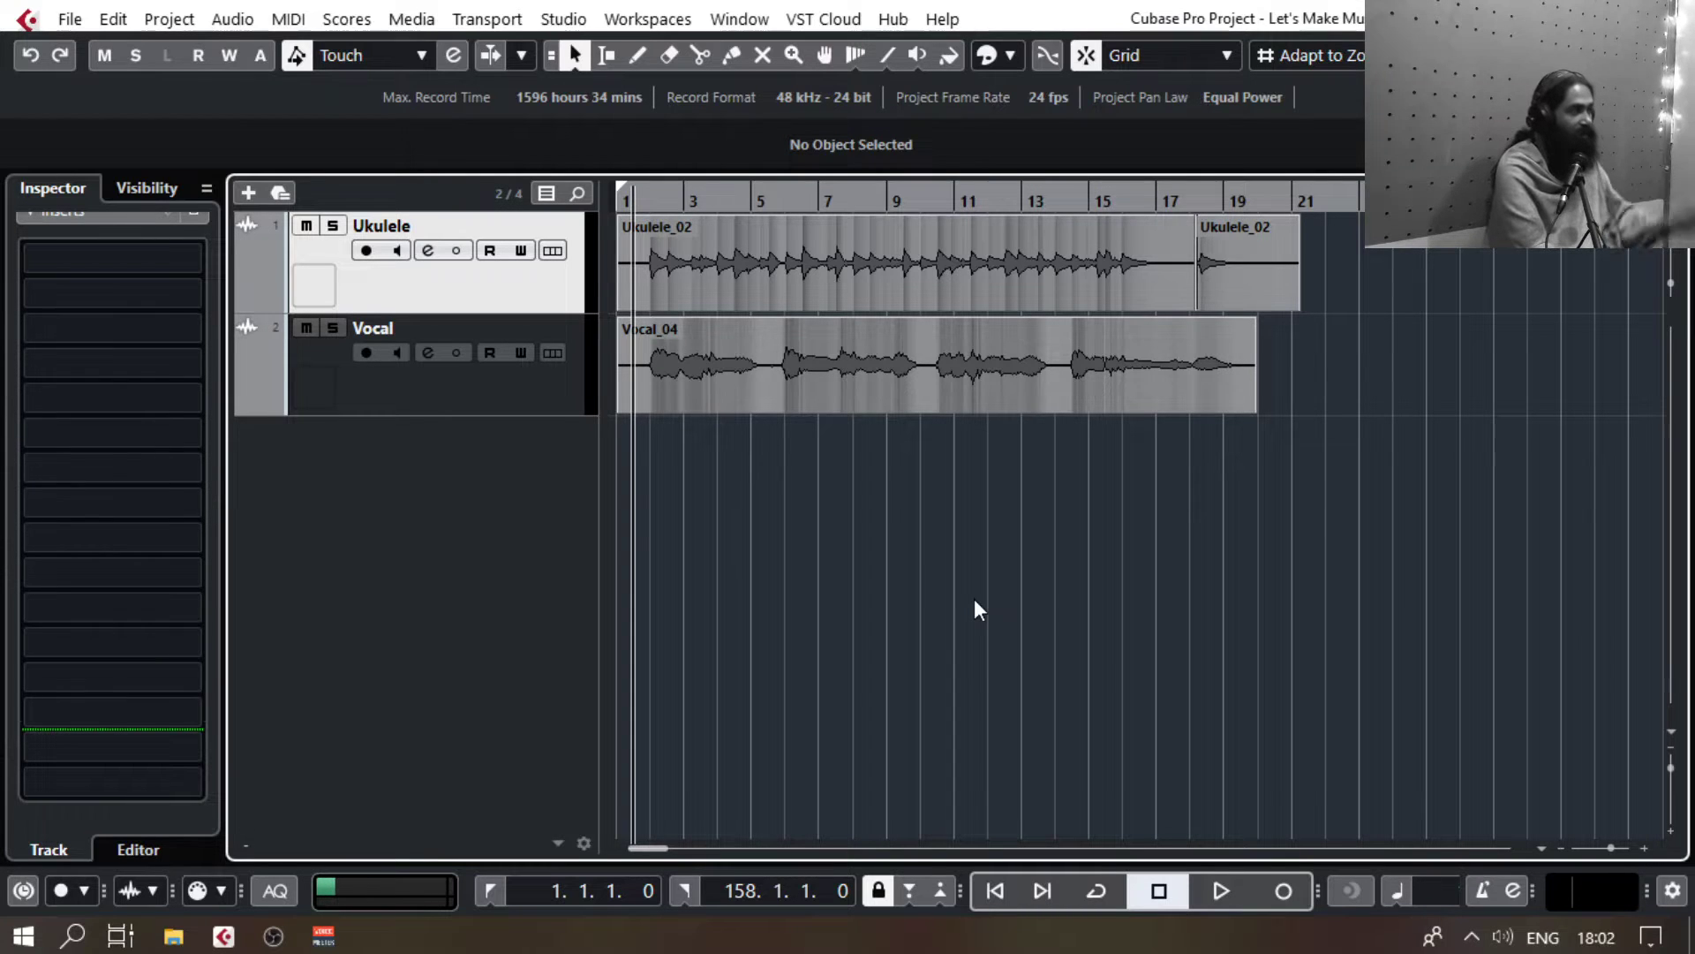
key(h)
key(h)
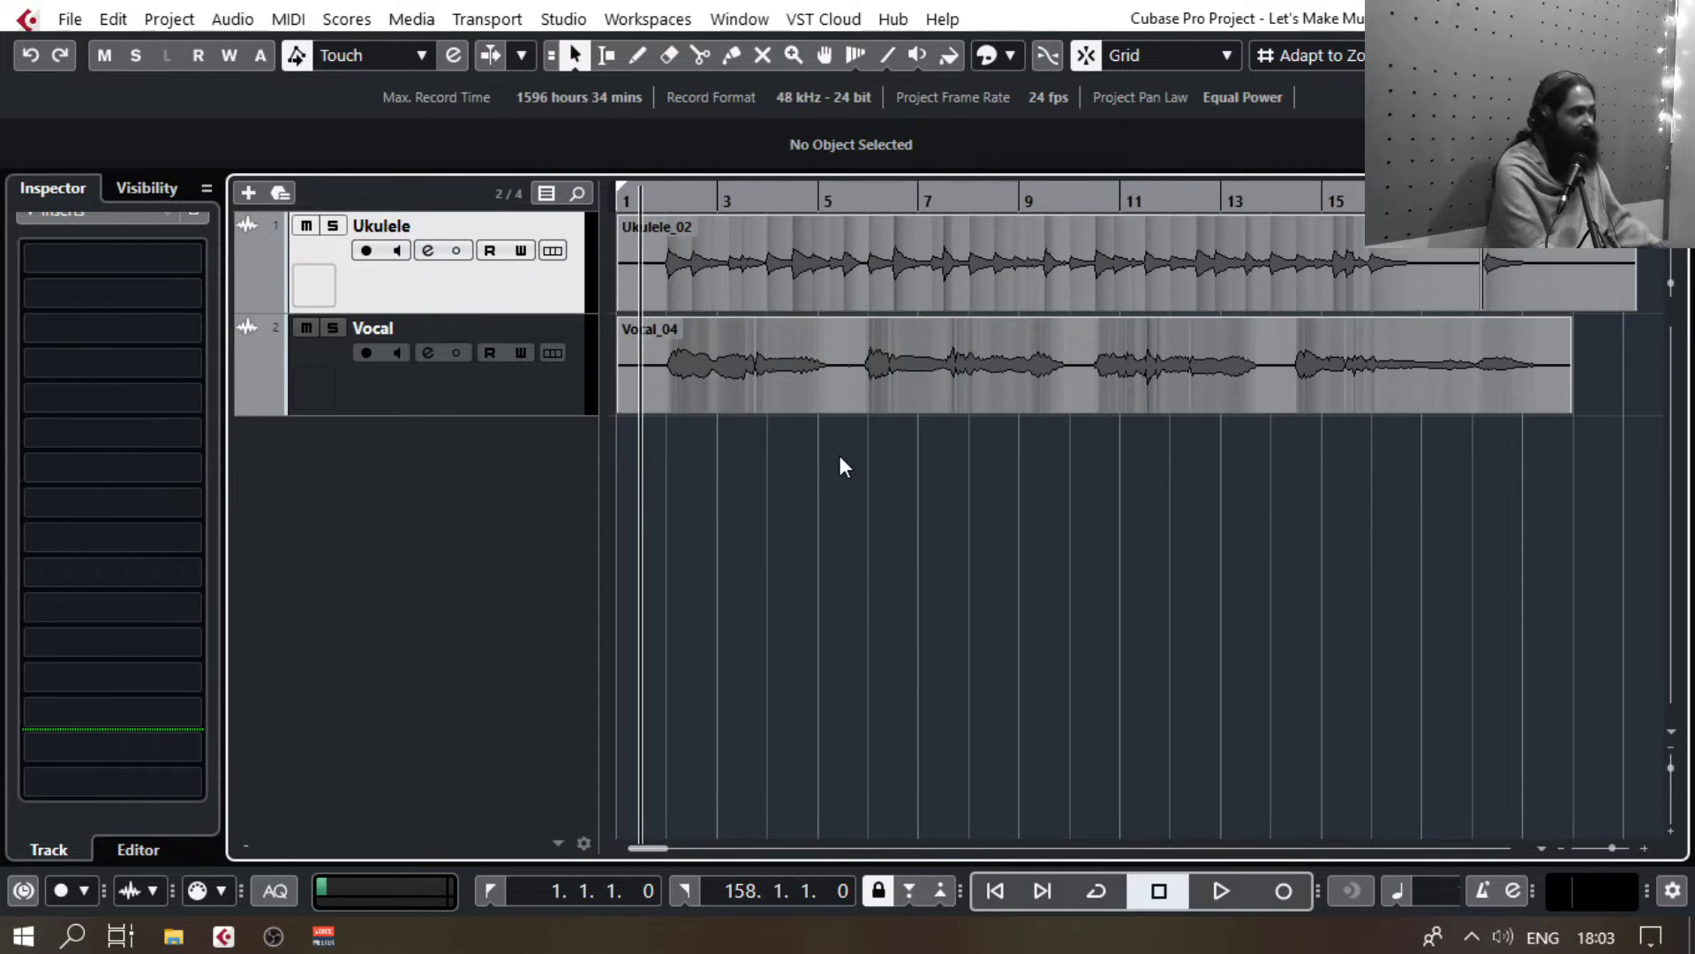
key(h)
key(h)
scroll(675, 309, up, 2)
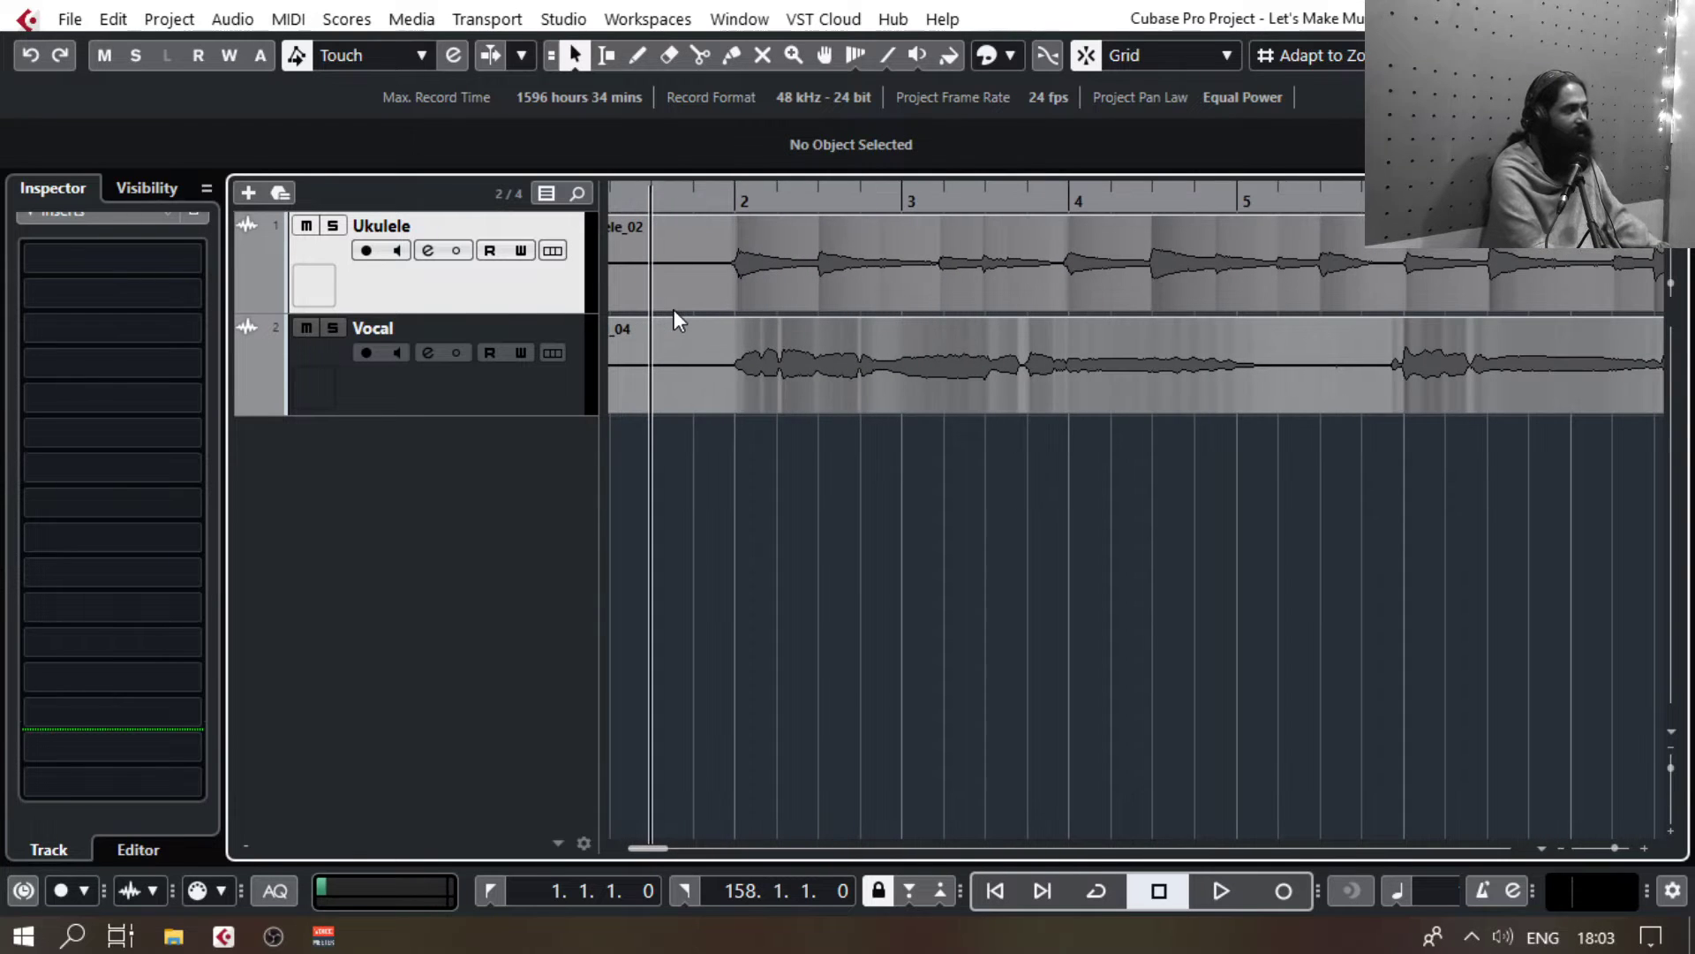
scroll(740, 385, down, 1)
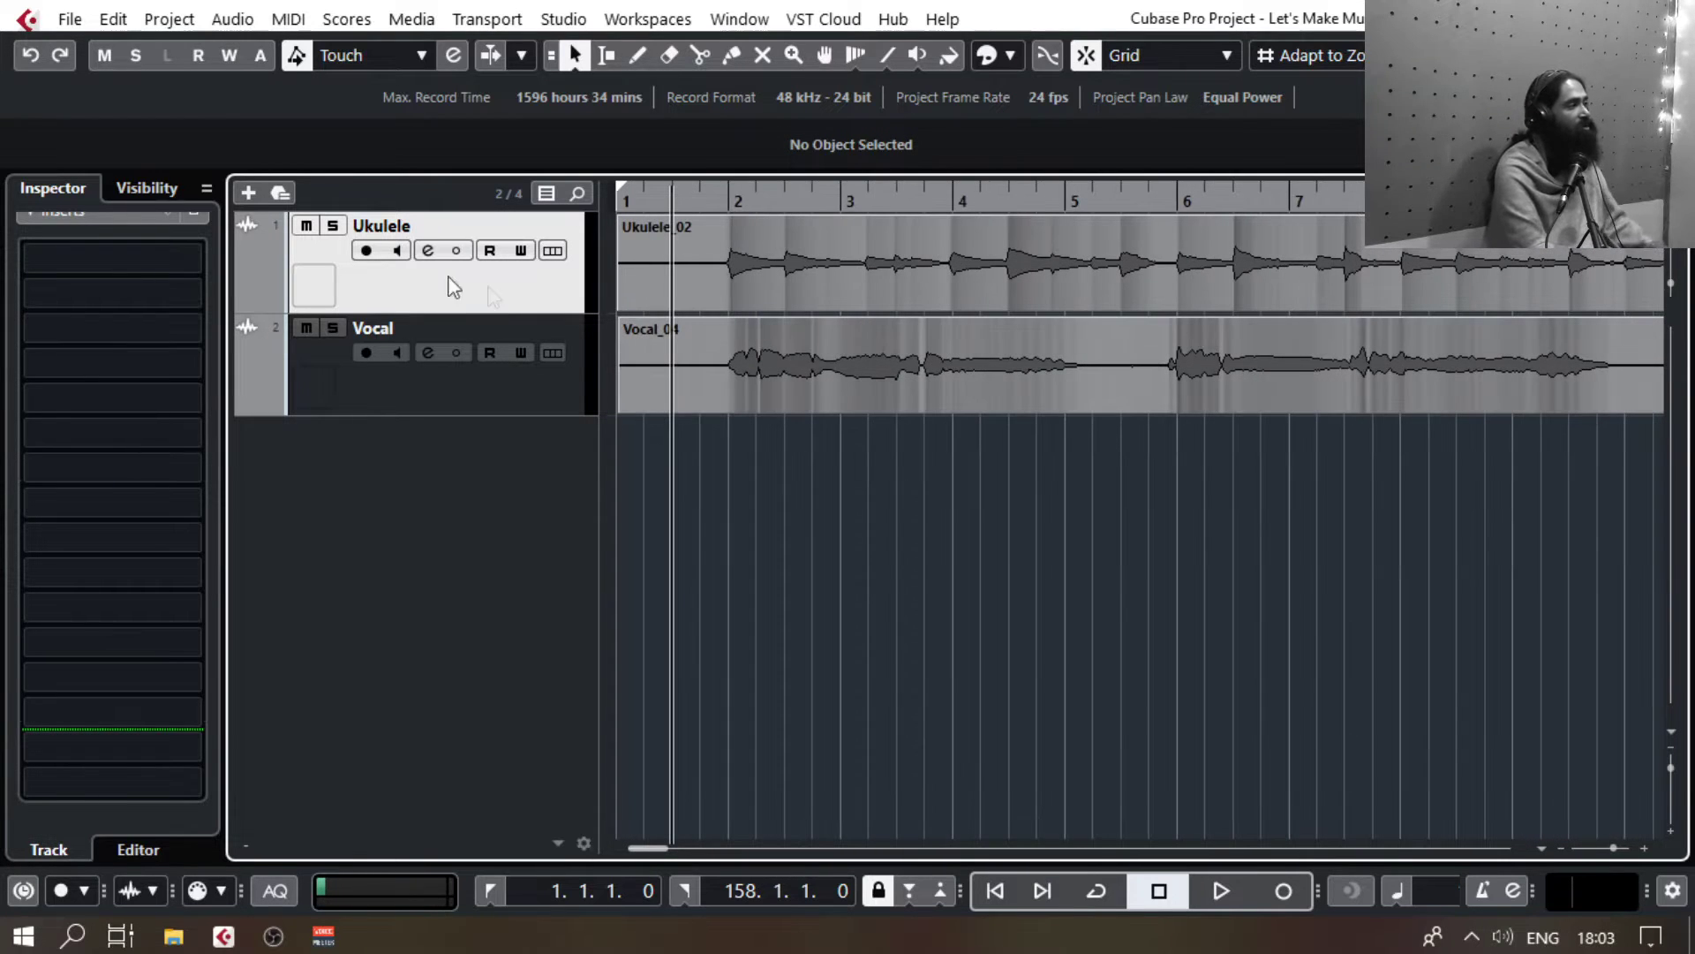
Step: Open the Ukulele channel's equalizer and choose Vocal as its comparison channel
click(427, 251)
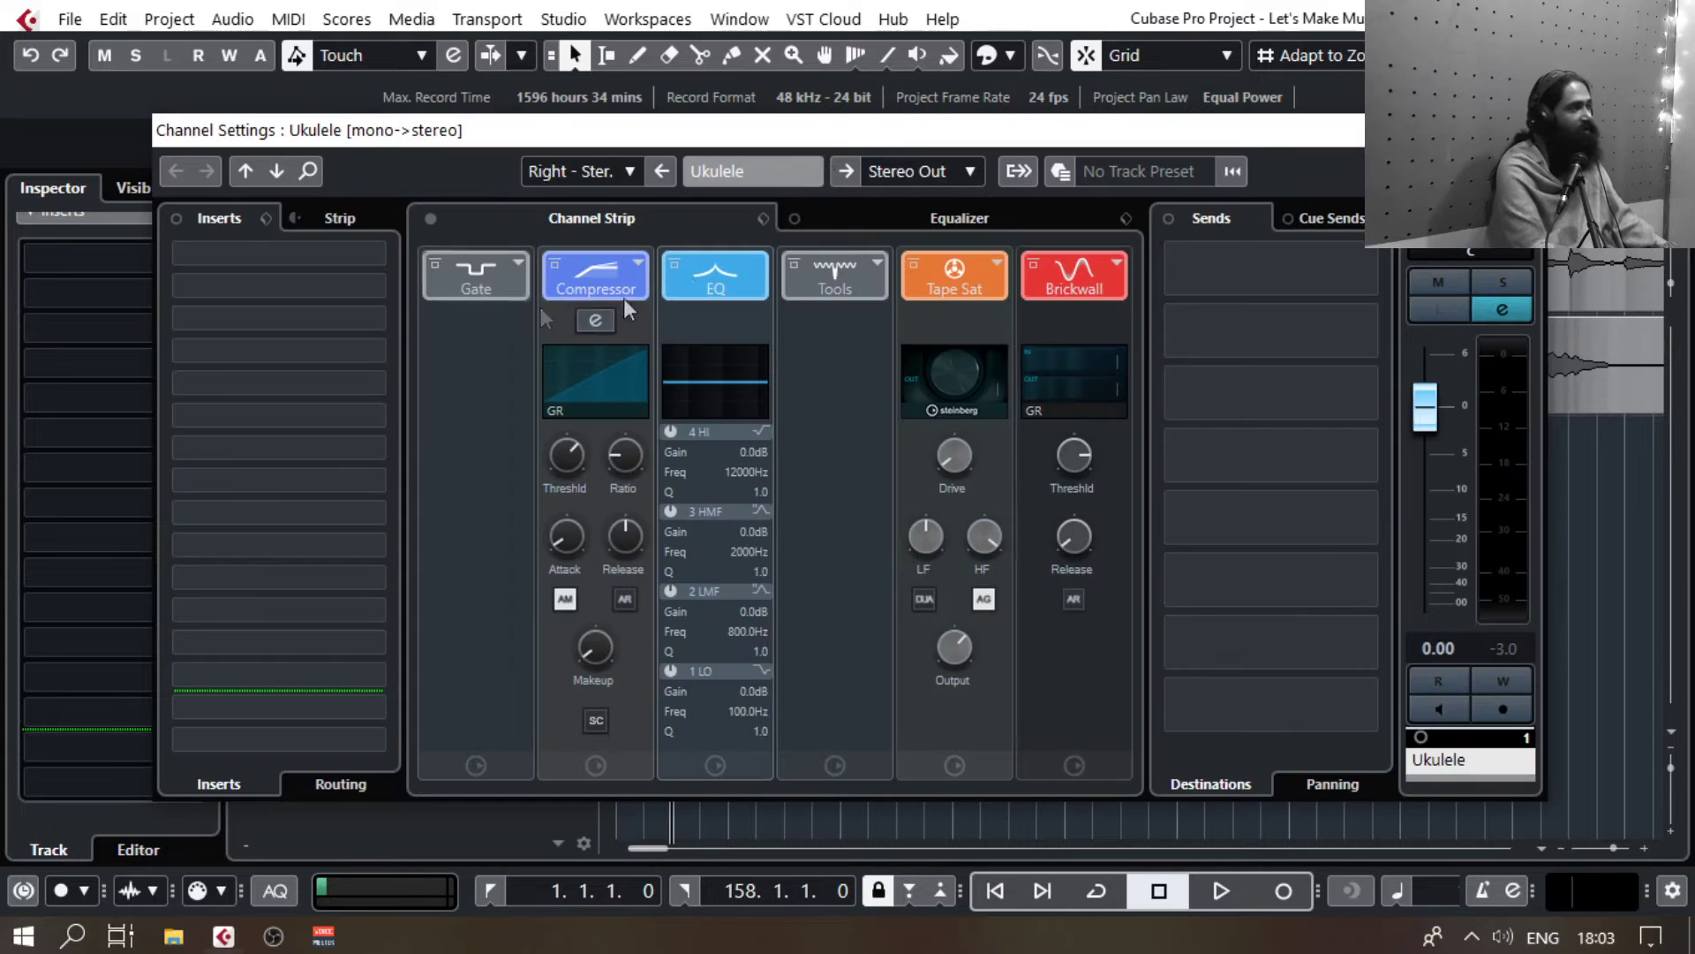
click(998, 219)
drag(888, 130, 1173, 295)
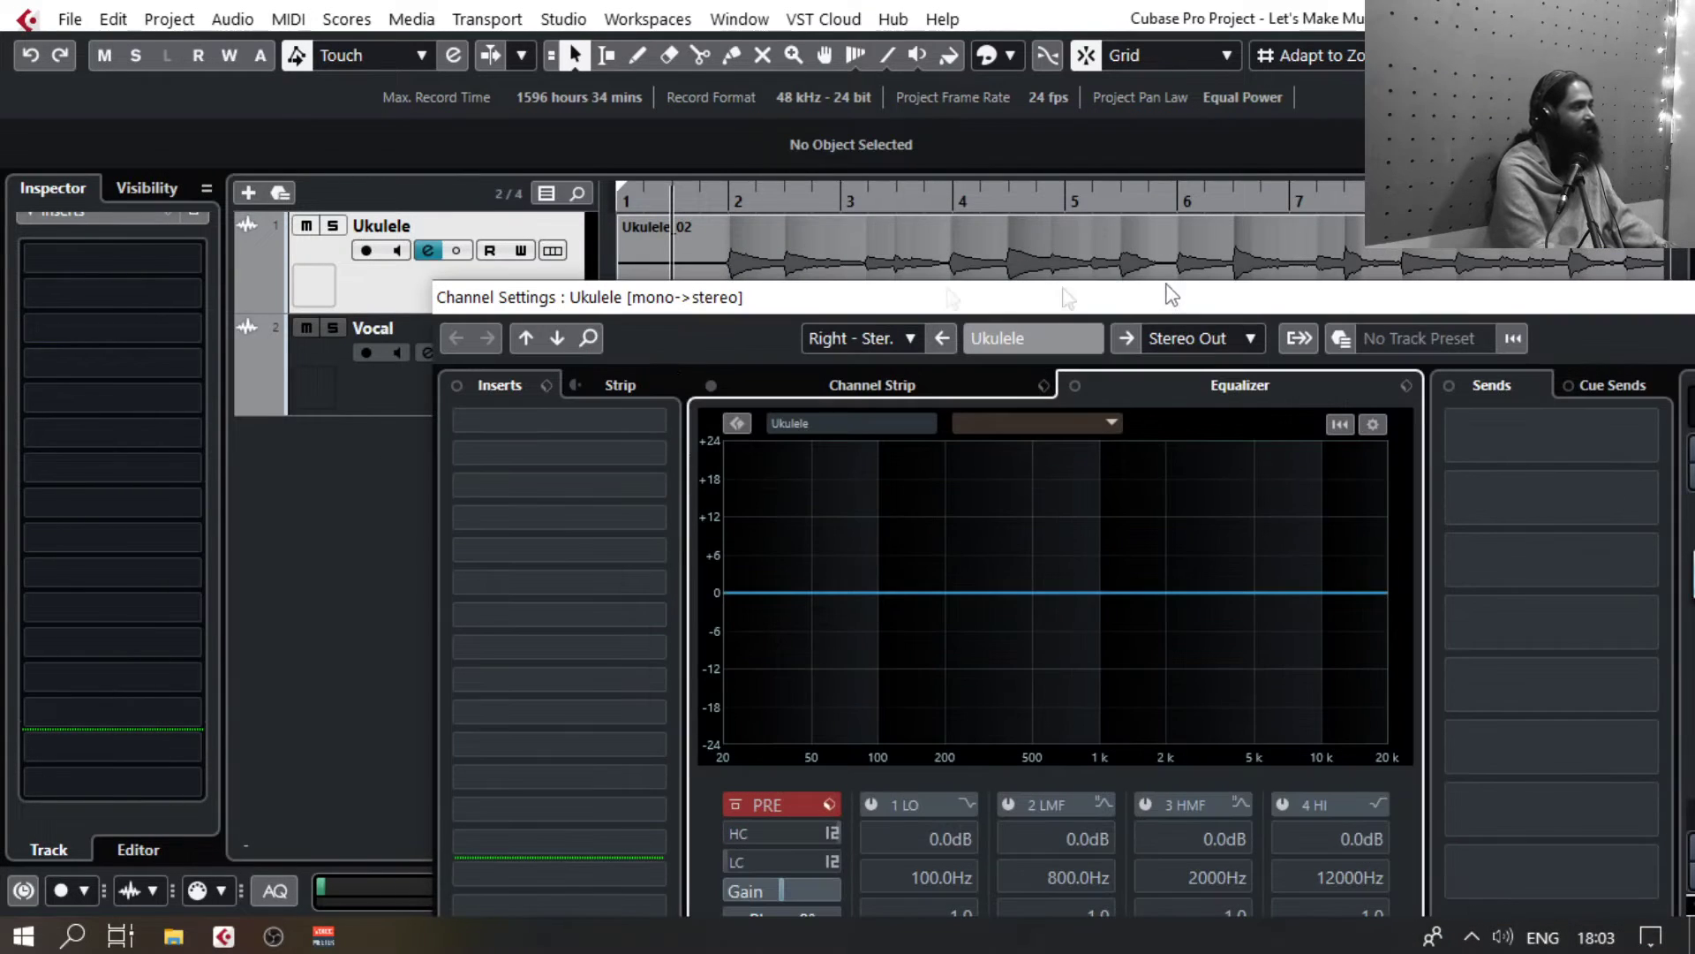
click(1108, 425)
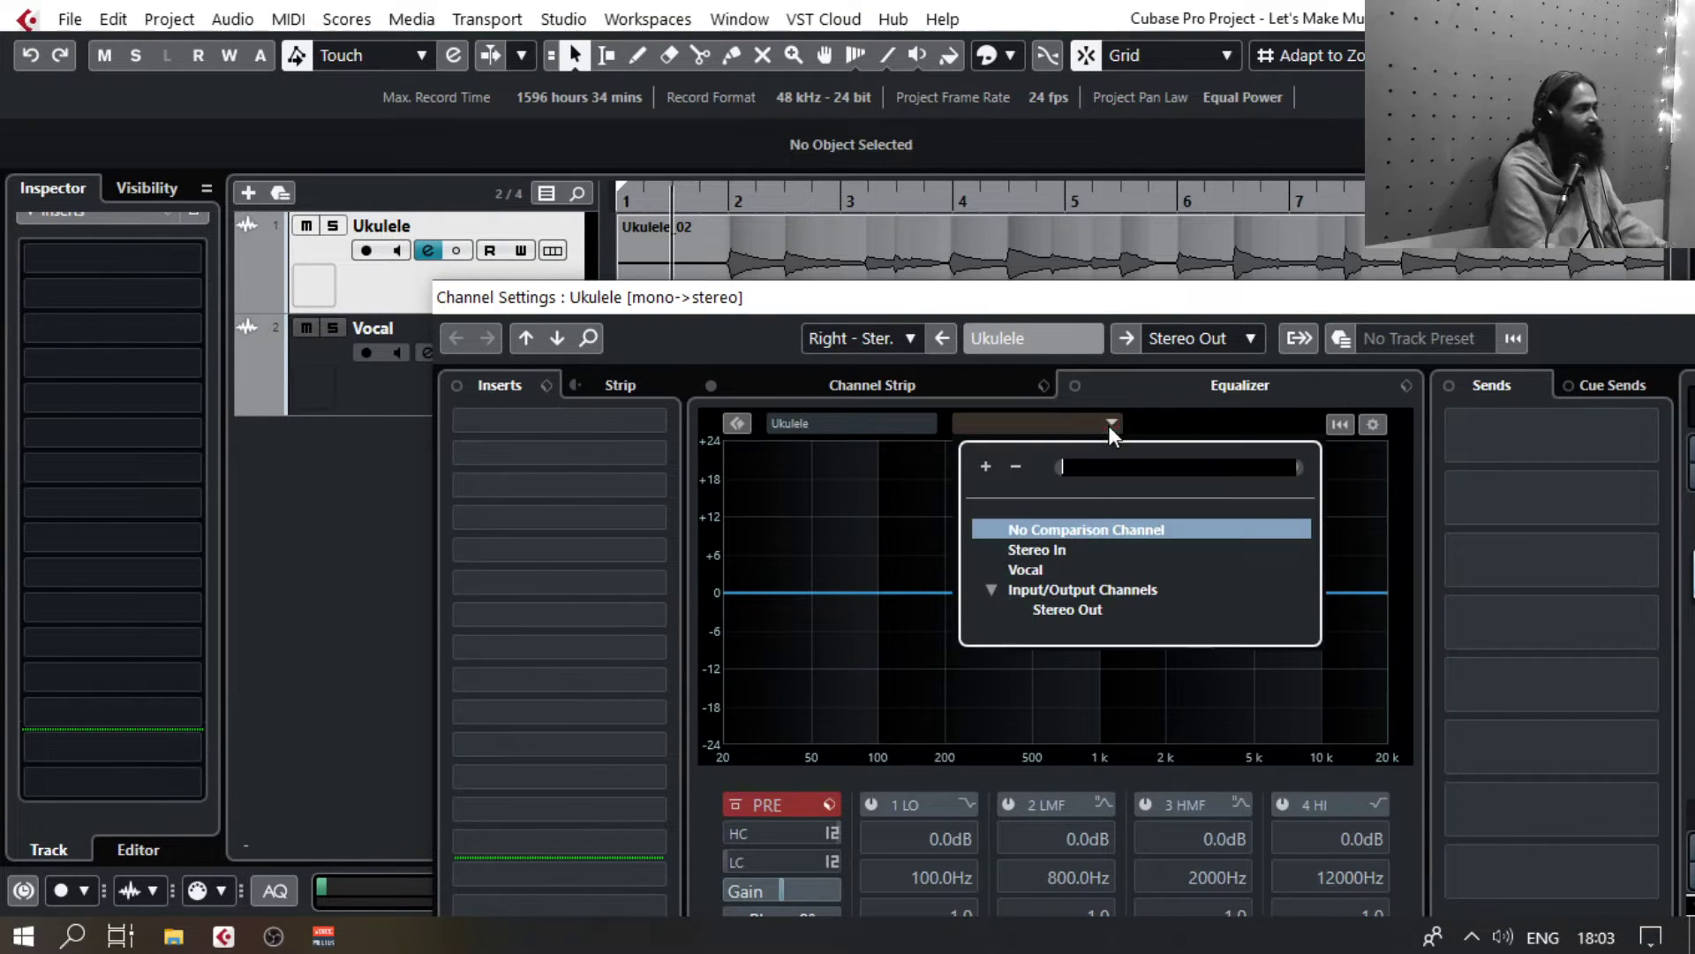
click(1035, 571)
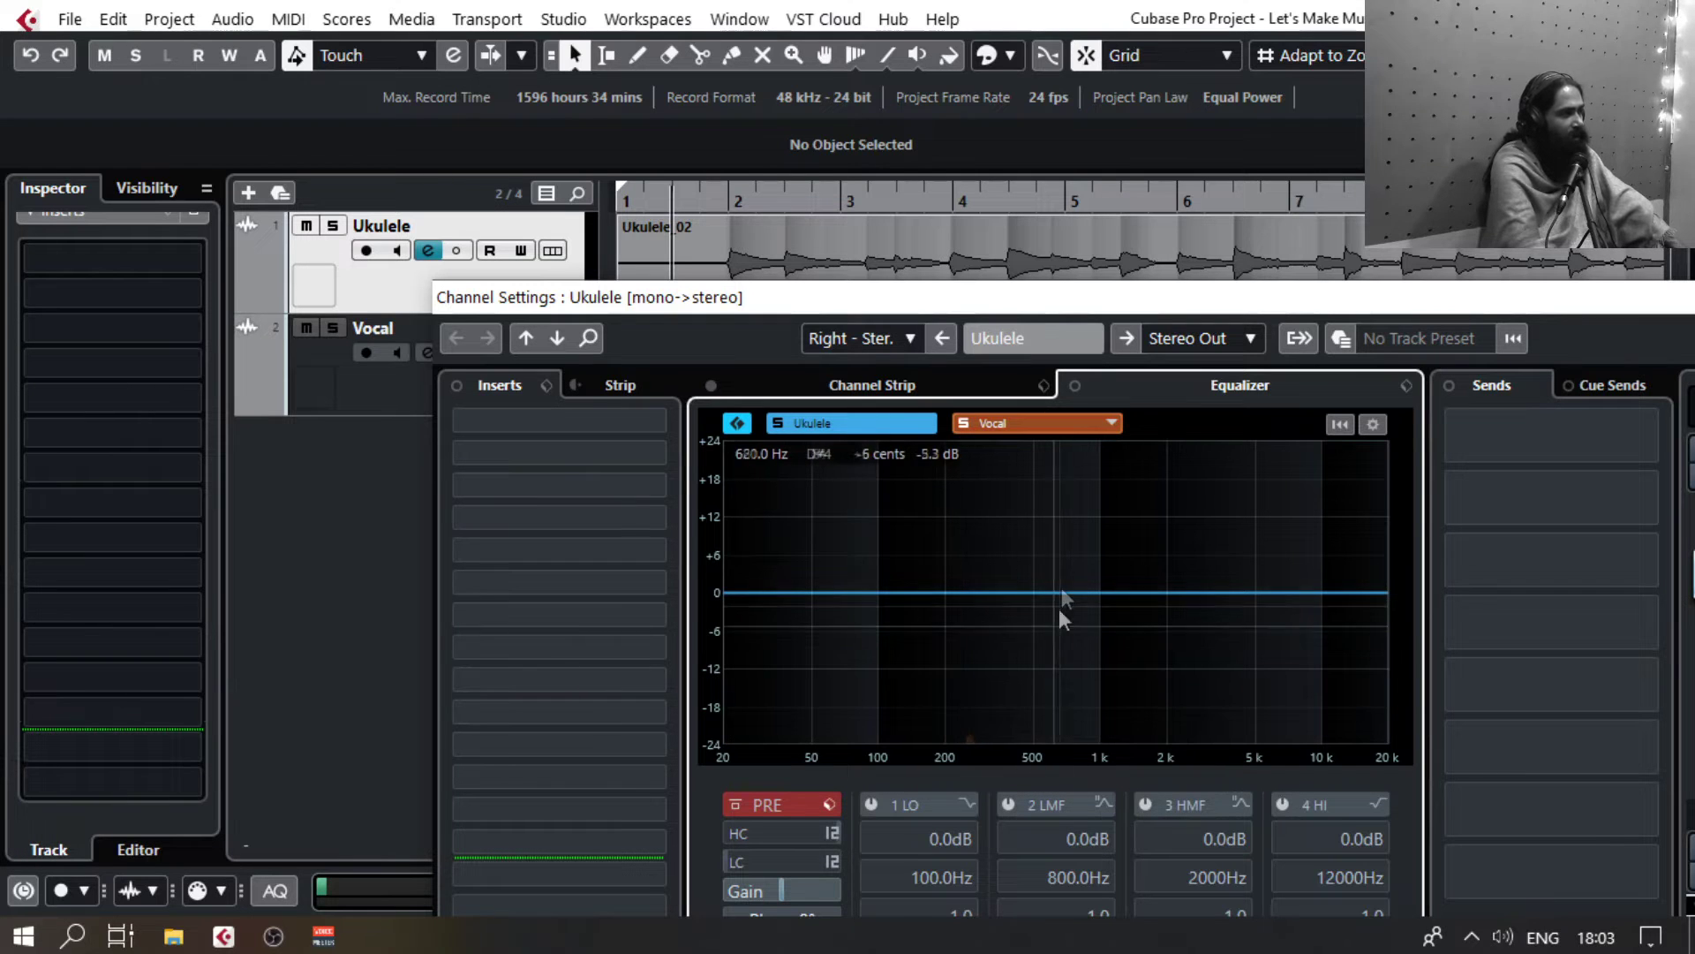
mouse_move(1039, 304)
mouse_down()
mouse_move(1111, 326)
mouse_move(1058, 289)
mouse_up()
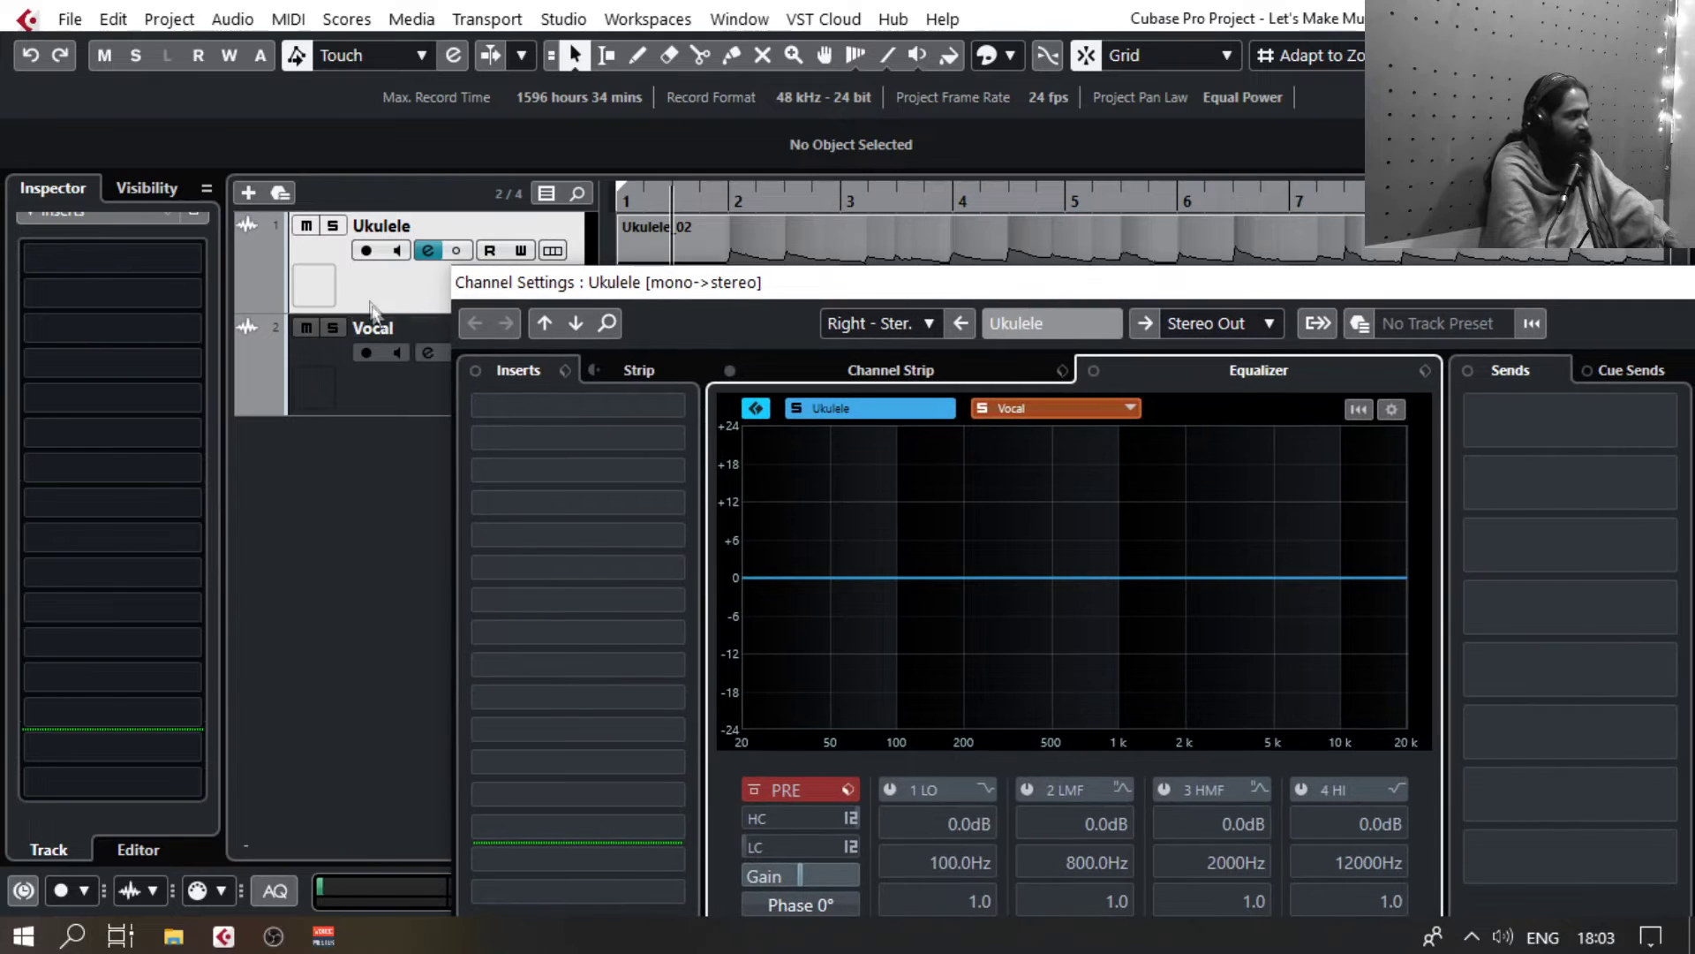
Step: Play the song and cut the Ukulele's low-mid EQ band by 11.0 dB at about 308 Hz
click(375, 400)
key(Up)
click(499, 380)
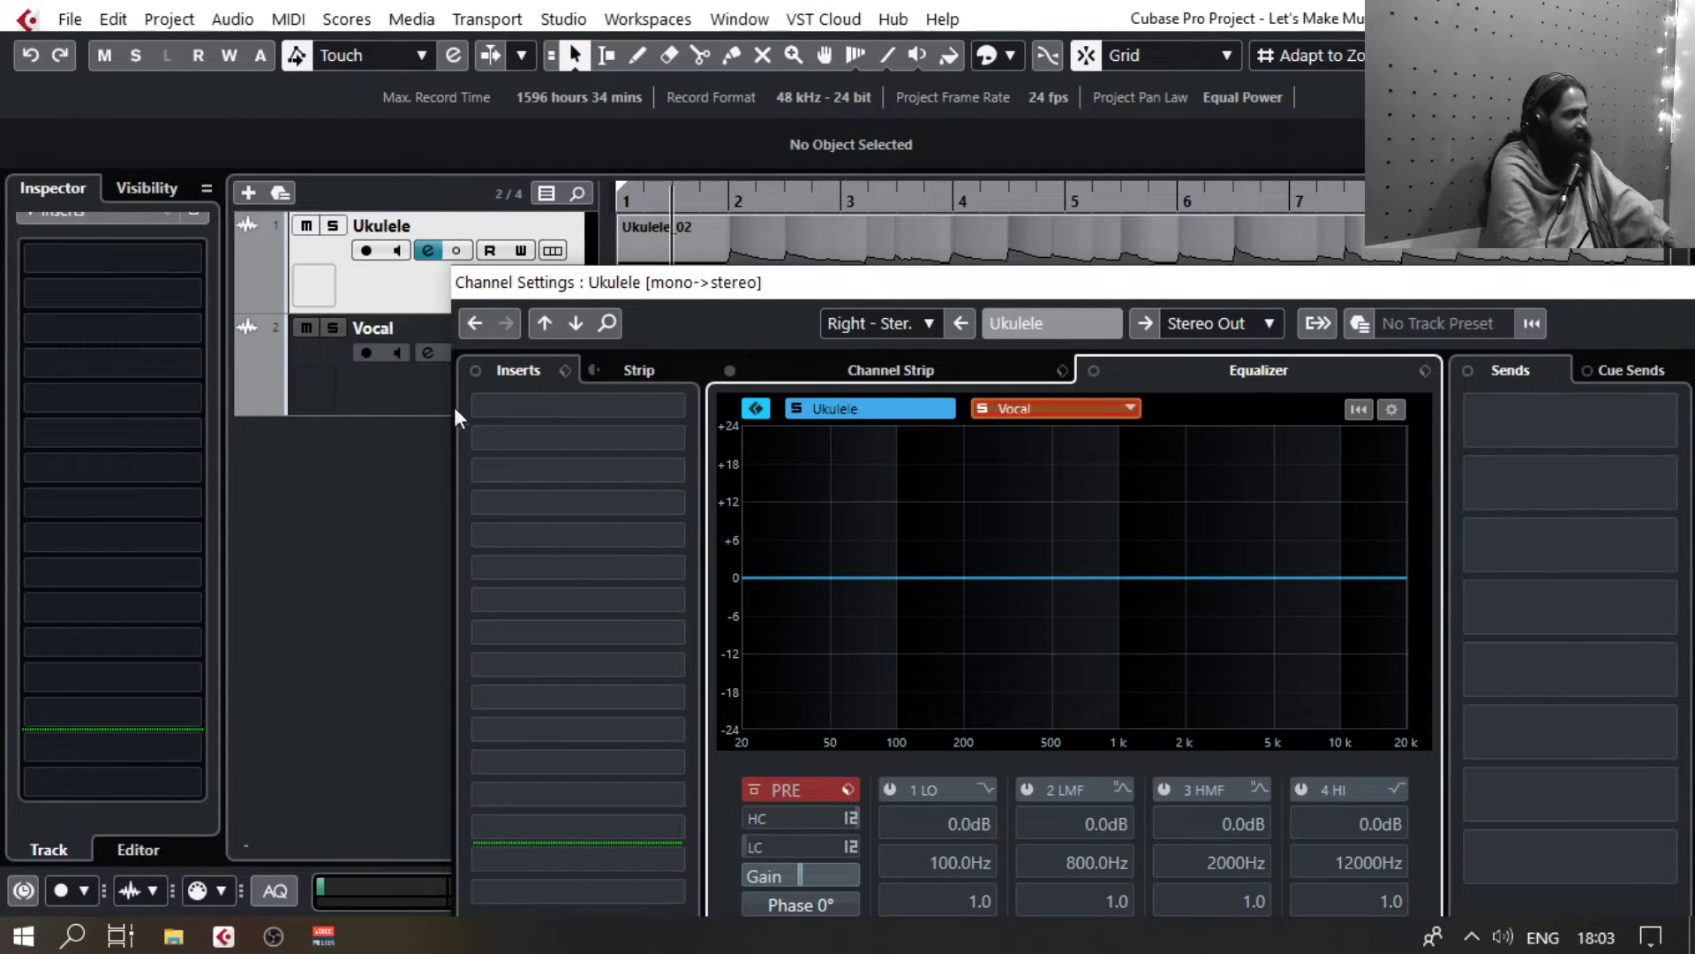
key(space)
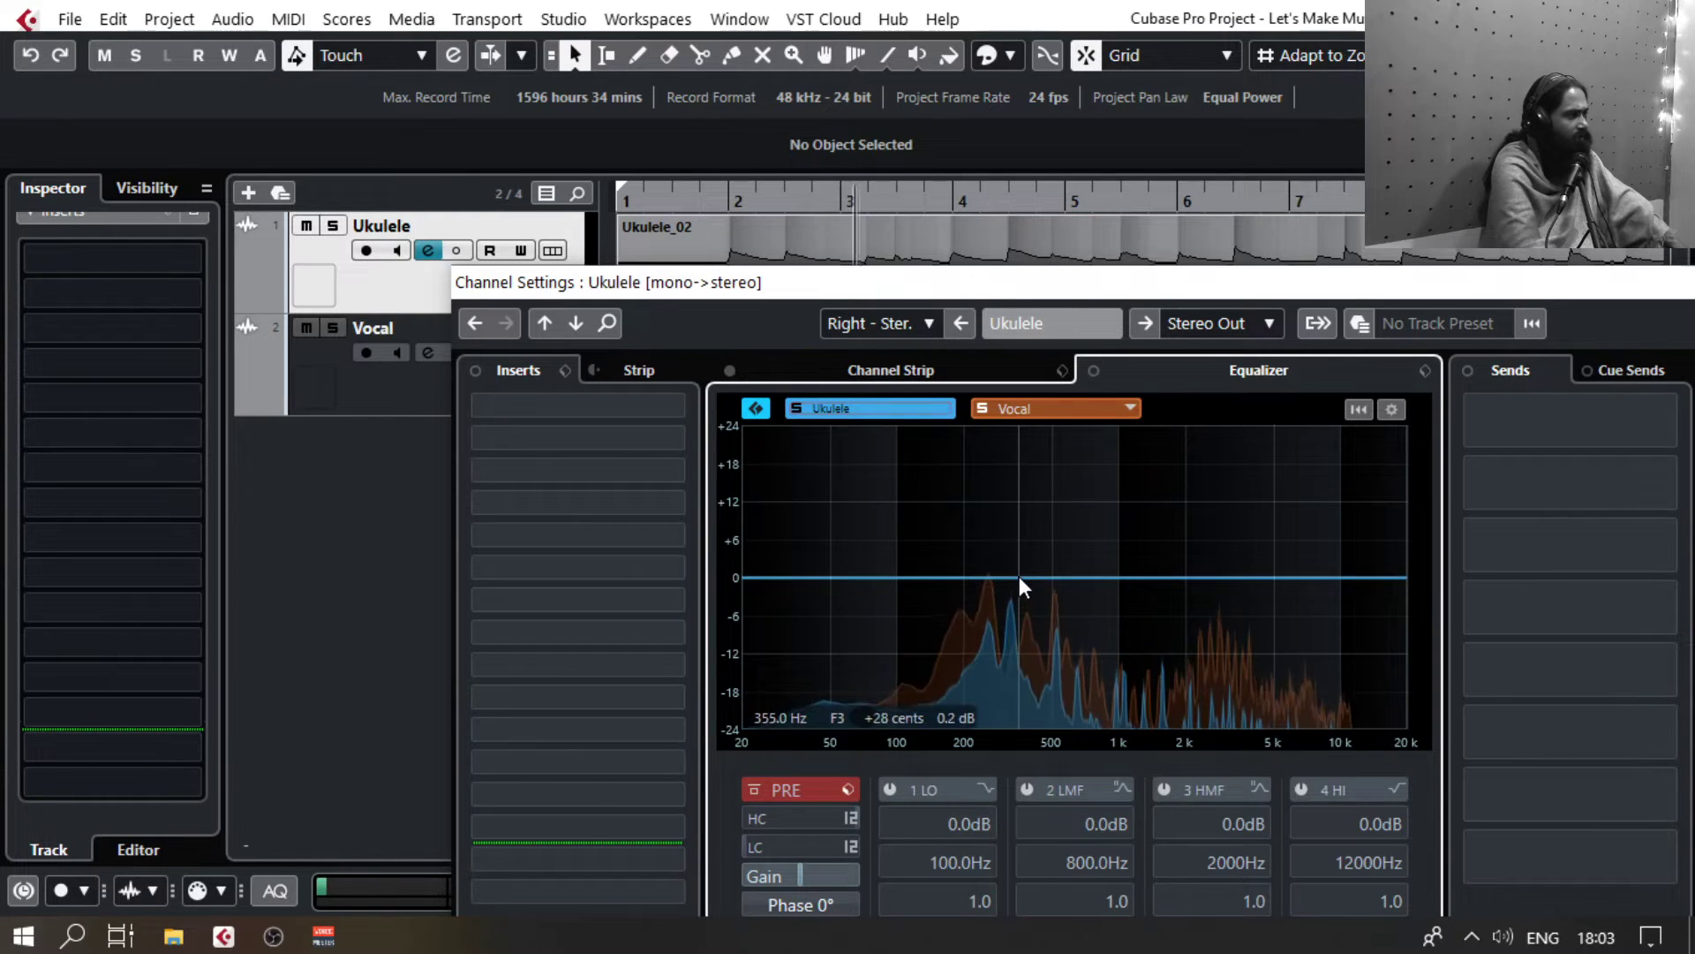
drag(1009, 572, 1003, 640)
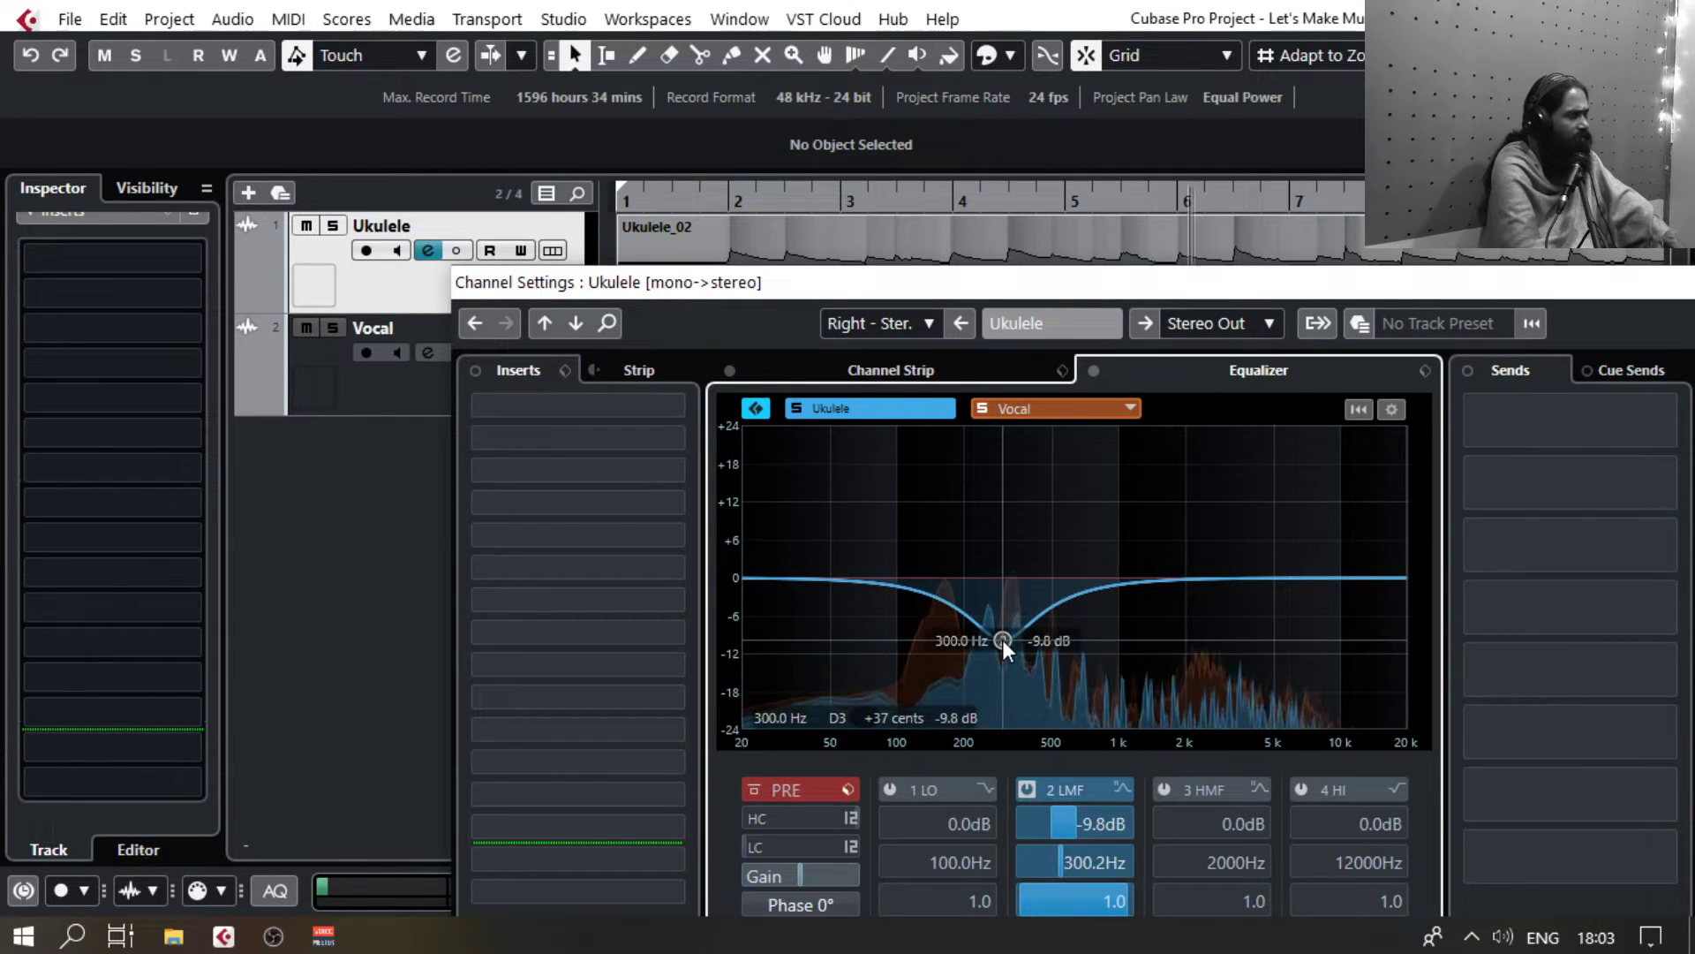
drag(1003, 644, 1005, 648)
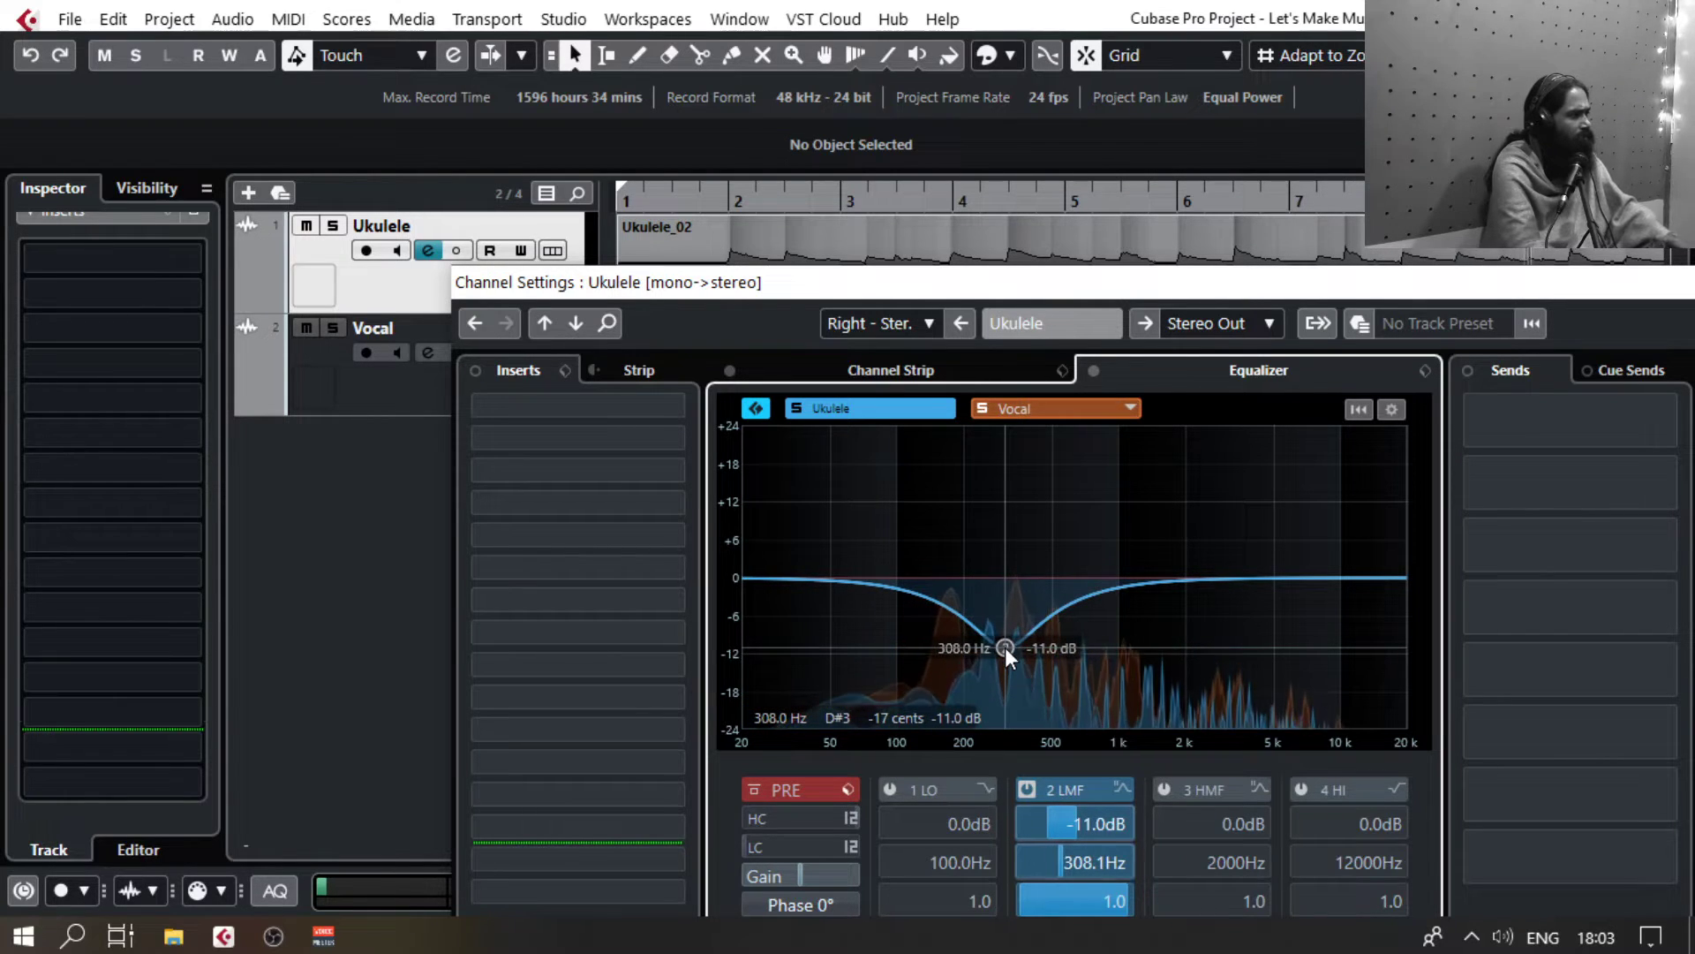
Step: Refine the Ukulele's low-mid EQ cut to -9.8 dB at about 300 Hz with a Q of 1.1
scroll(1005, 648, up, 4)
scroll(1003, 648, down, 3)
drag(1003, 648, 1014, 625)
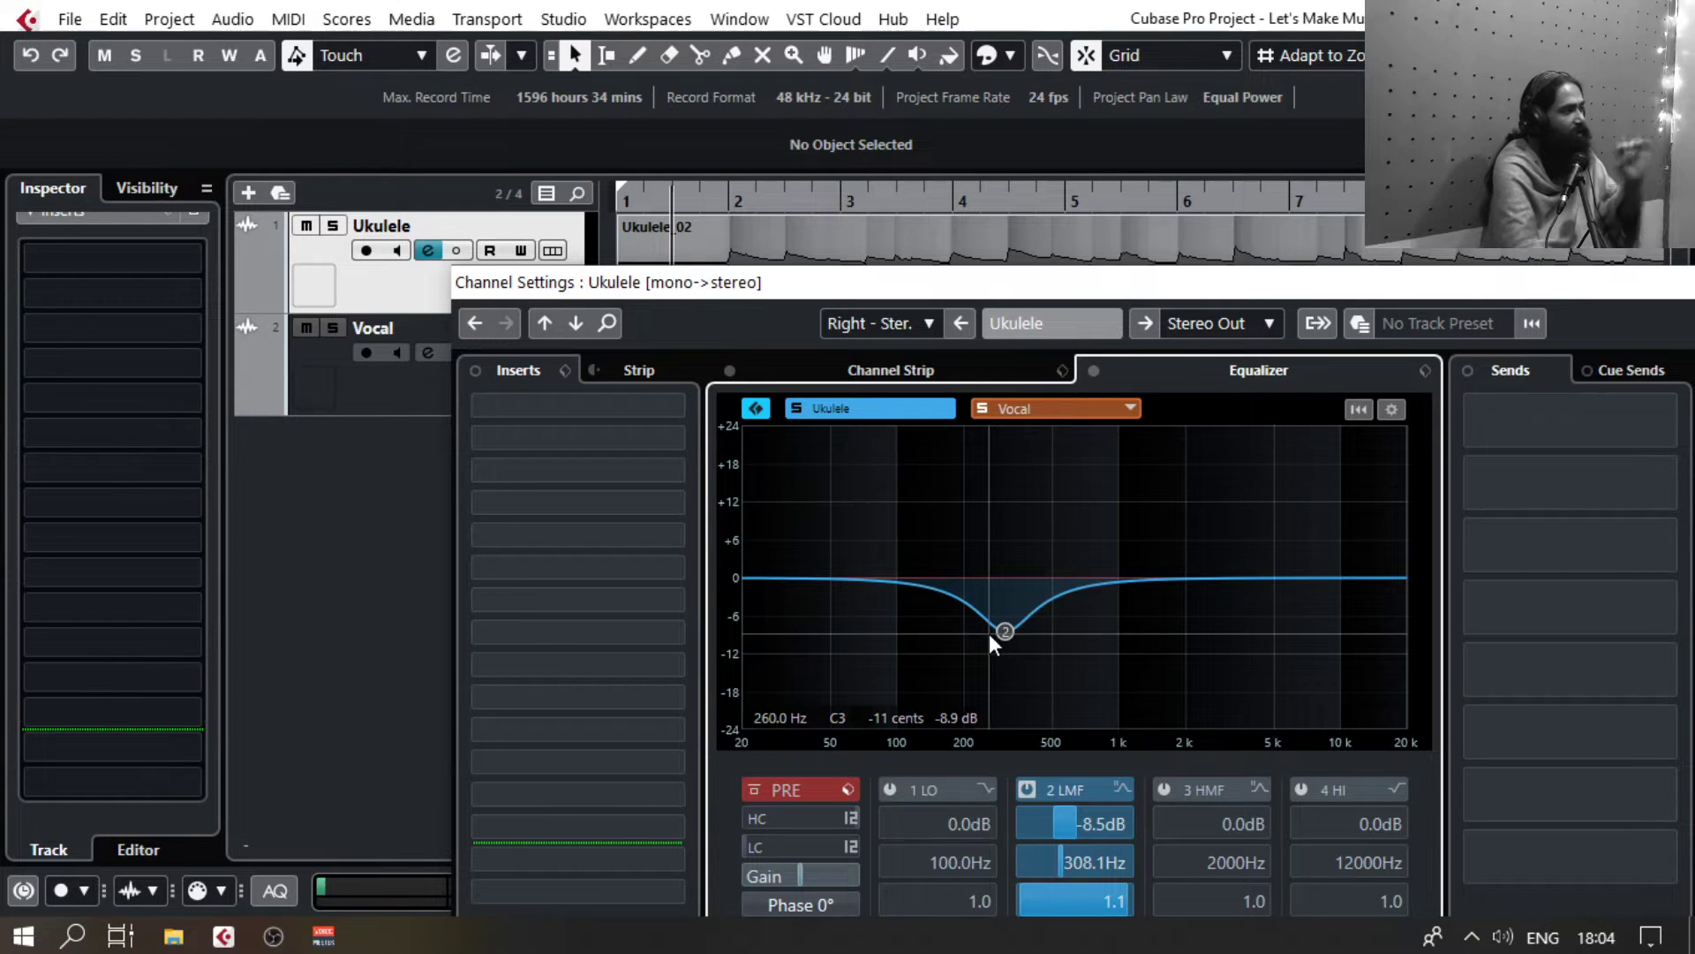
key(space)
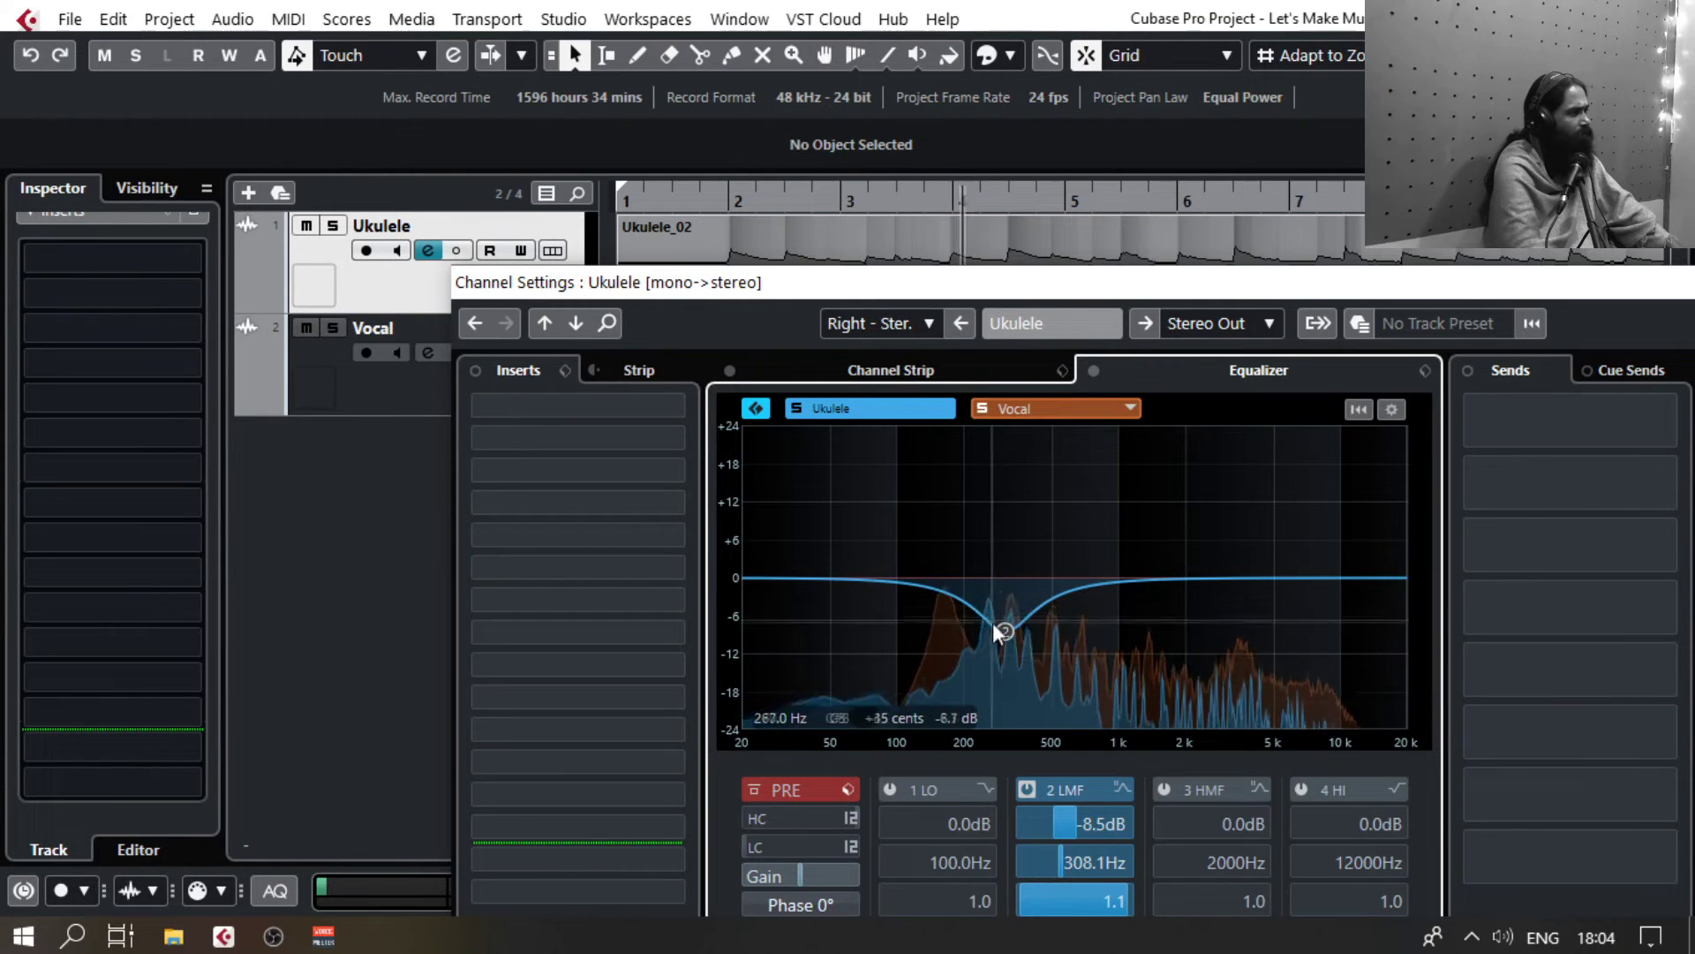
mouse_move(1003, 628)
mouse_down()
mouse_move(1004, 575)
mouse_move(1003, 640)
mouse_up()
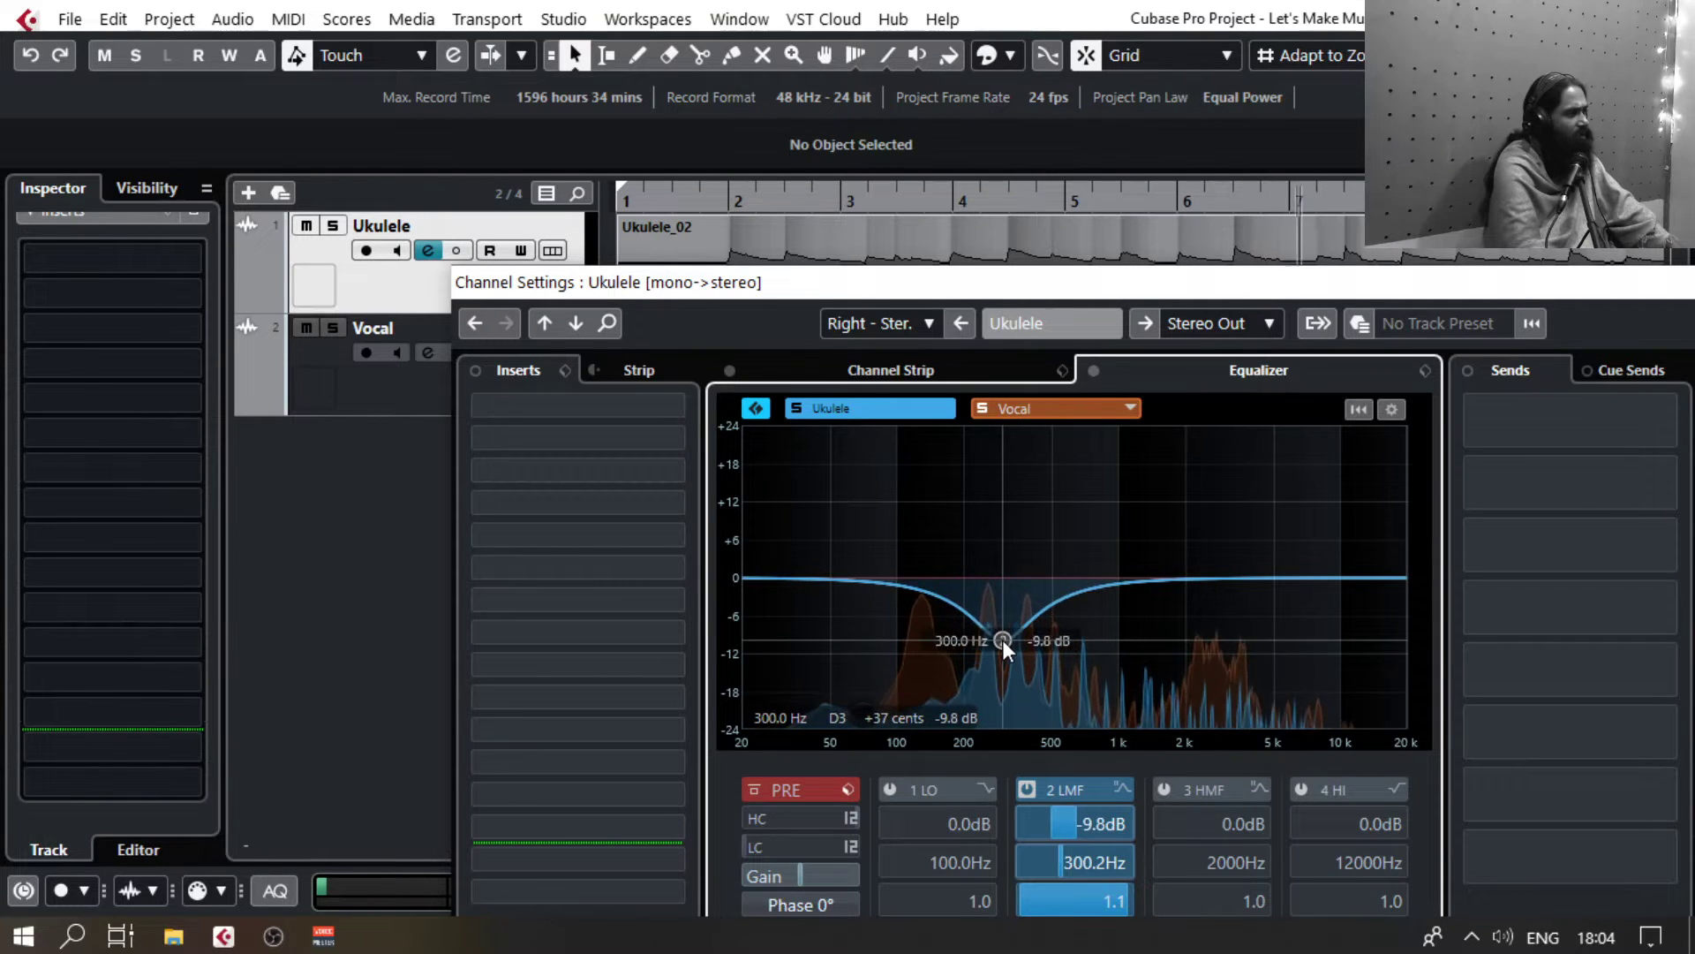
Step: Boost the Ukulele's high-mid EQ band 3.5 dB at about 1.75 kHz with Q 0.6 and its low band 1.4 dB at about 58.6 Hz
click(1162, 580)
drag(1162, 580, 1173, 542)
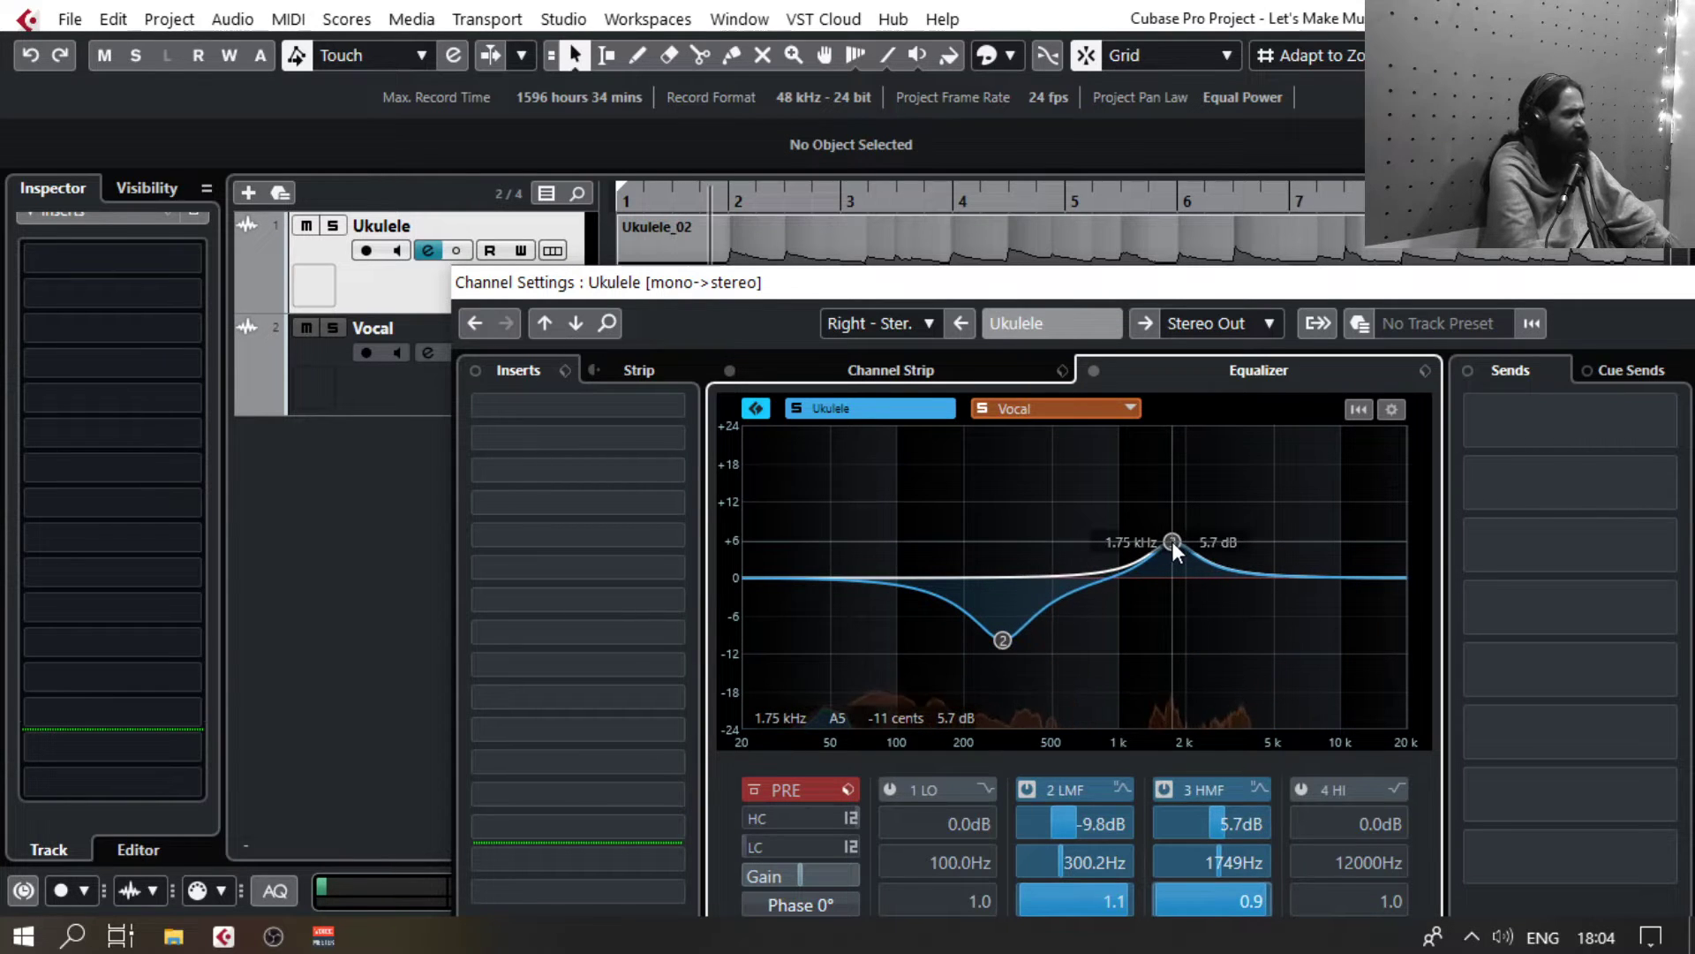
drag(1172, 542, 1173, 555)
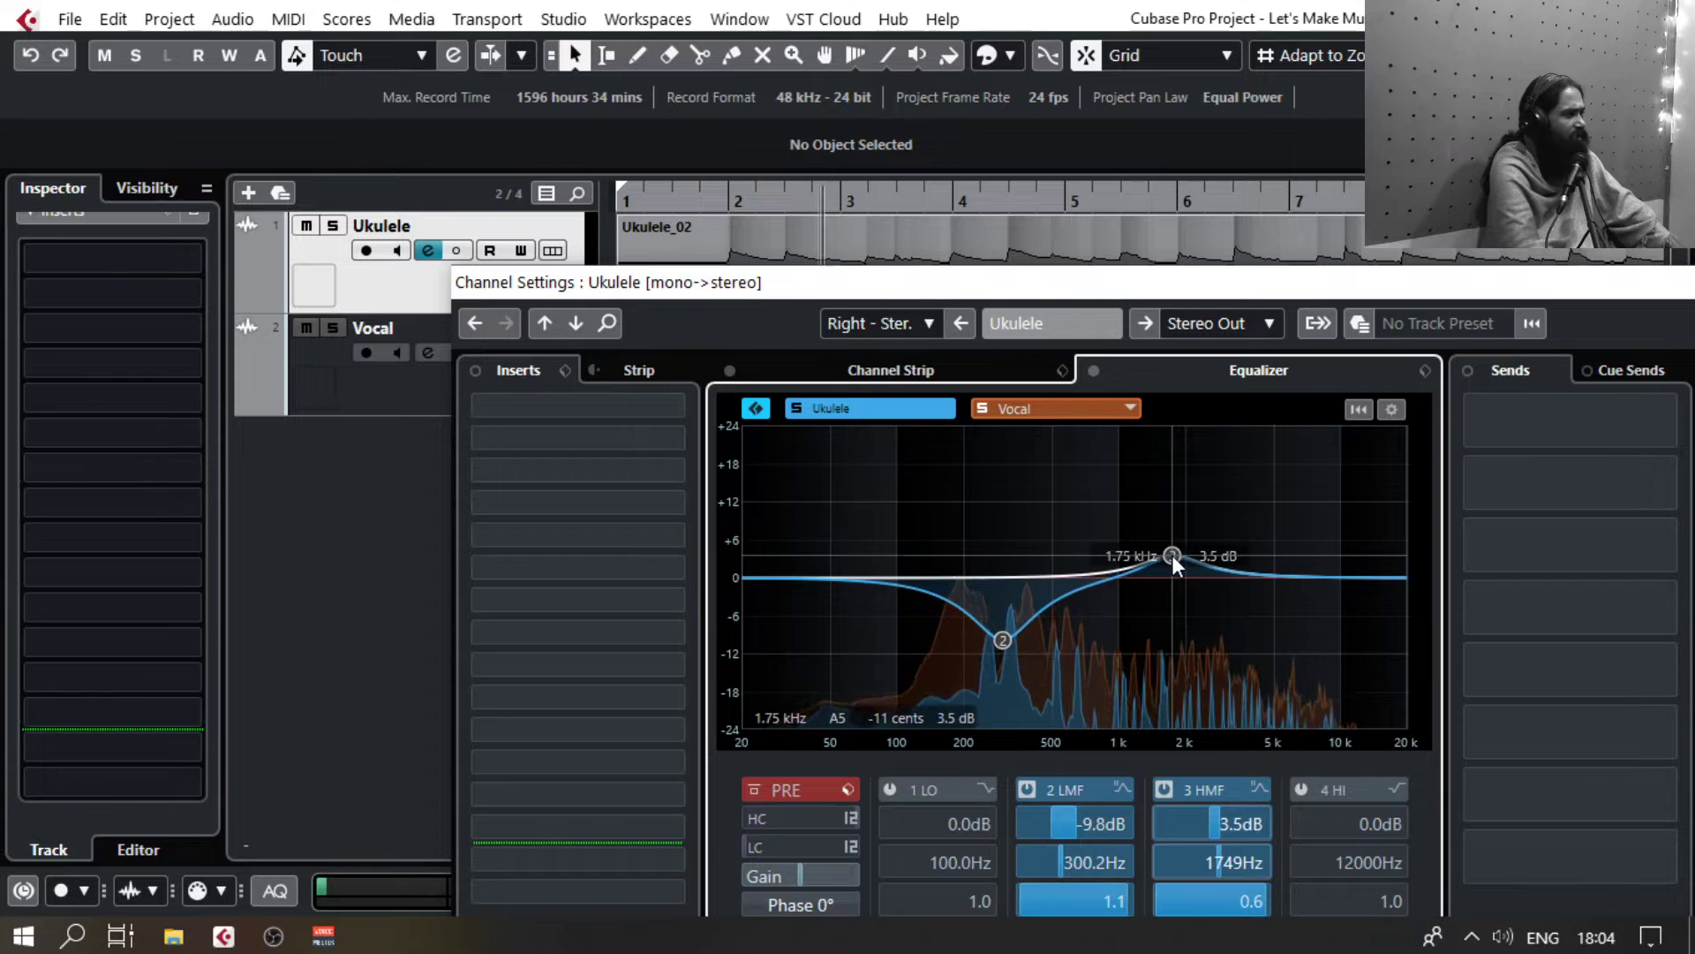
mouse_move(875, 586)
mouse_down()
mouse_move(879, 554)
mouse_move(846, 569)
mouse_up()
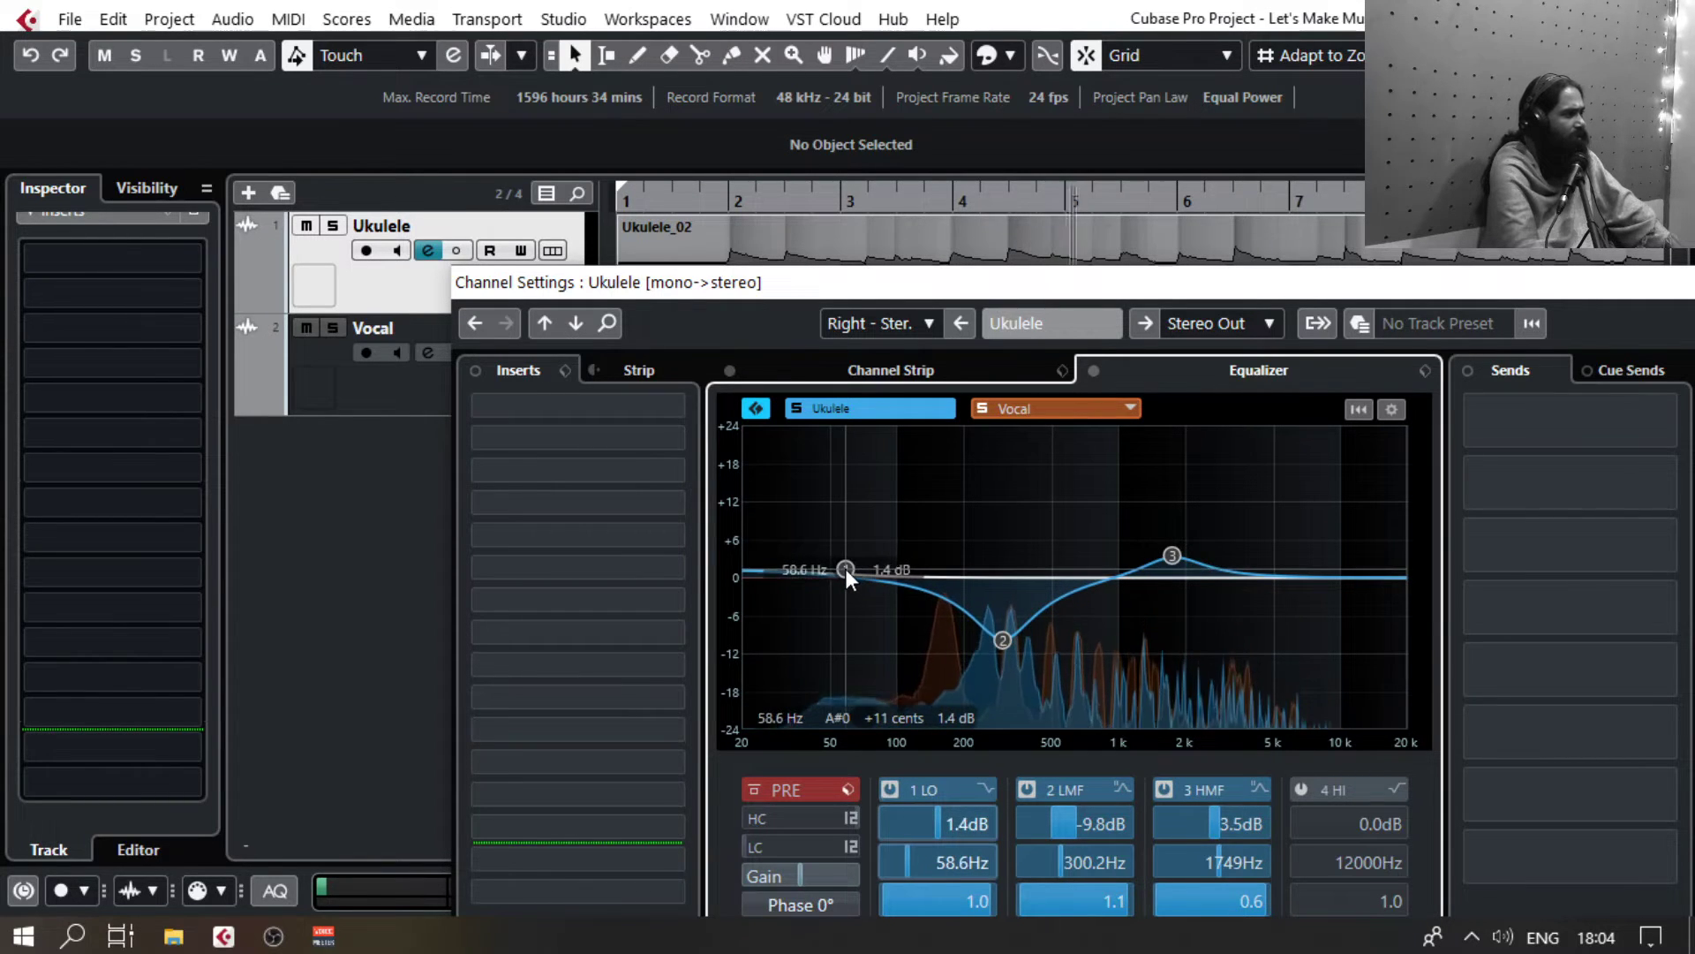
Step: Edit the Vocal's equalizer with a low-mid cut of -3.5 dB at about 161 Hz and a high-mid boost of 2.6 dB at about 951 Hz
click(982, 408)
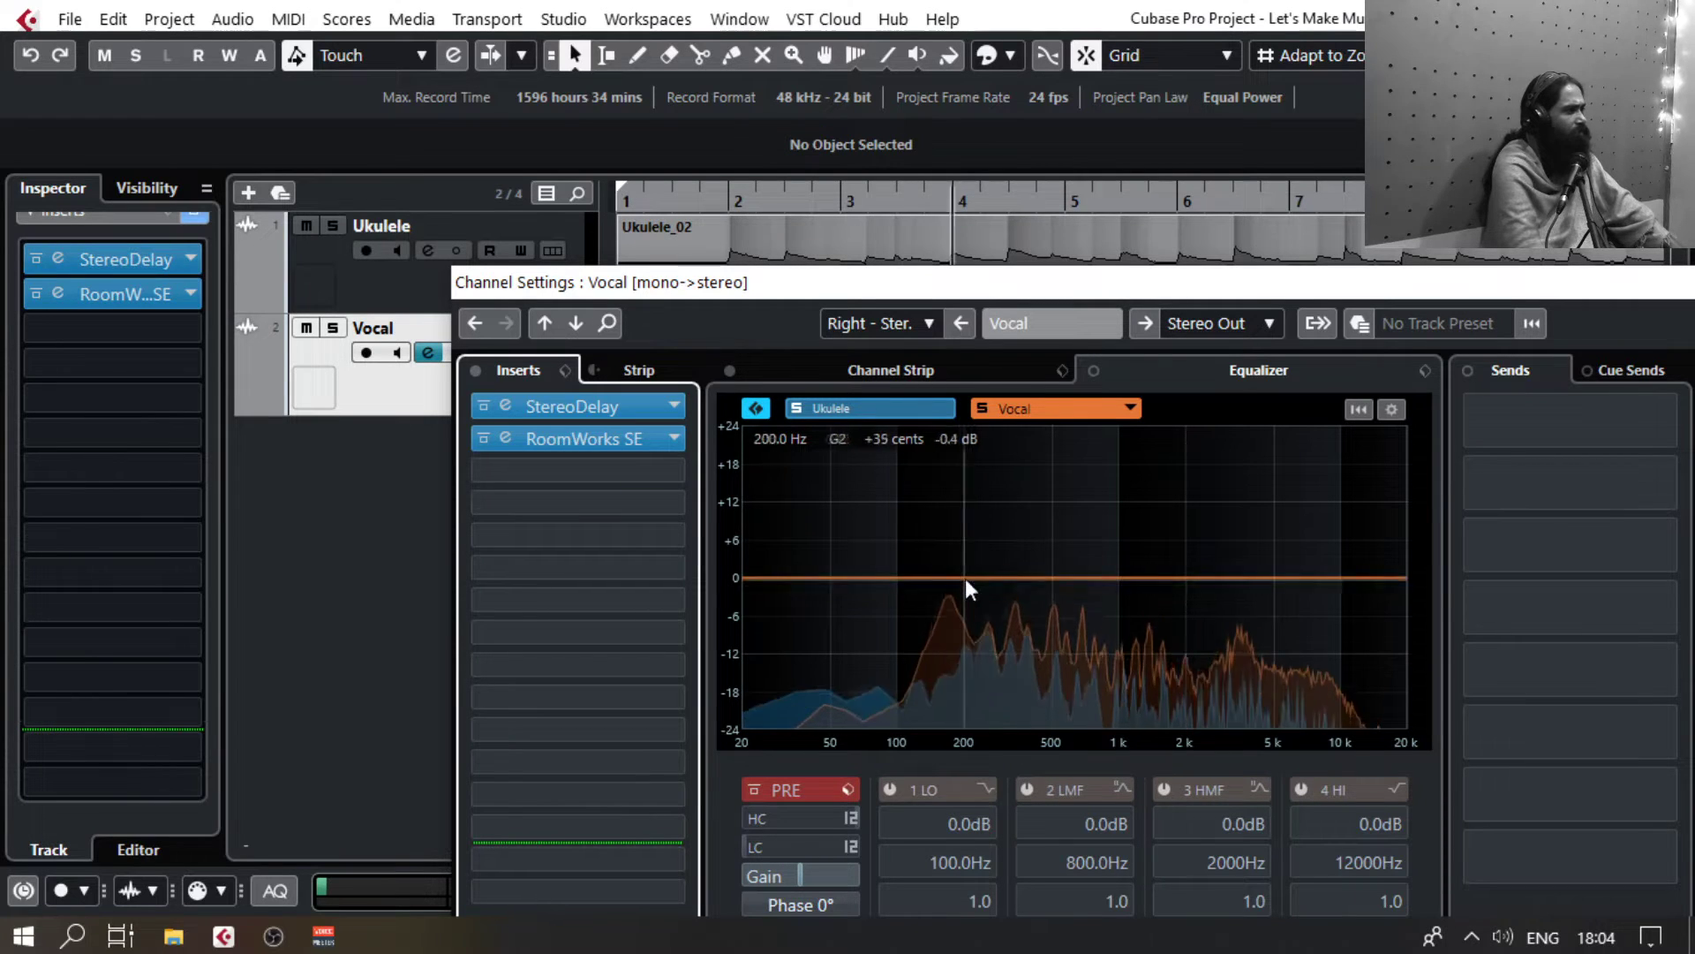
mouse_move(954, 581)
mouse_down()
mouse_move(950, 623)
mouse_move(952, 593)
mouse_up()
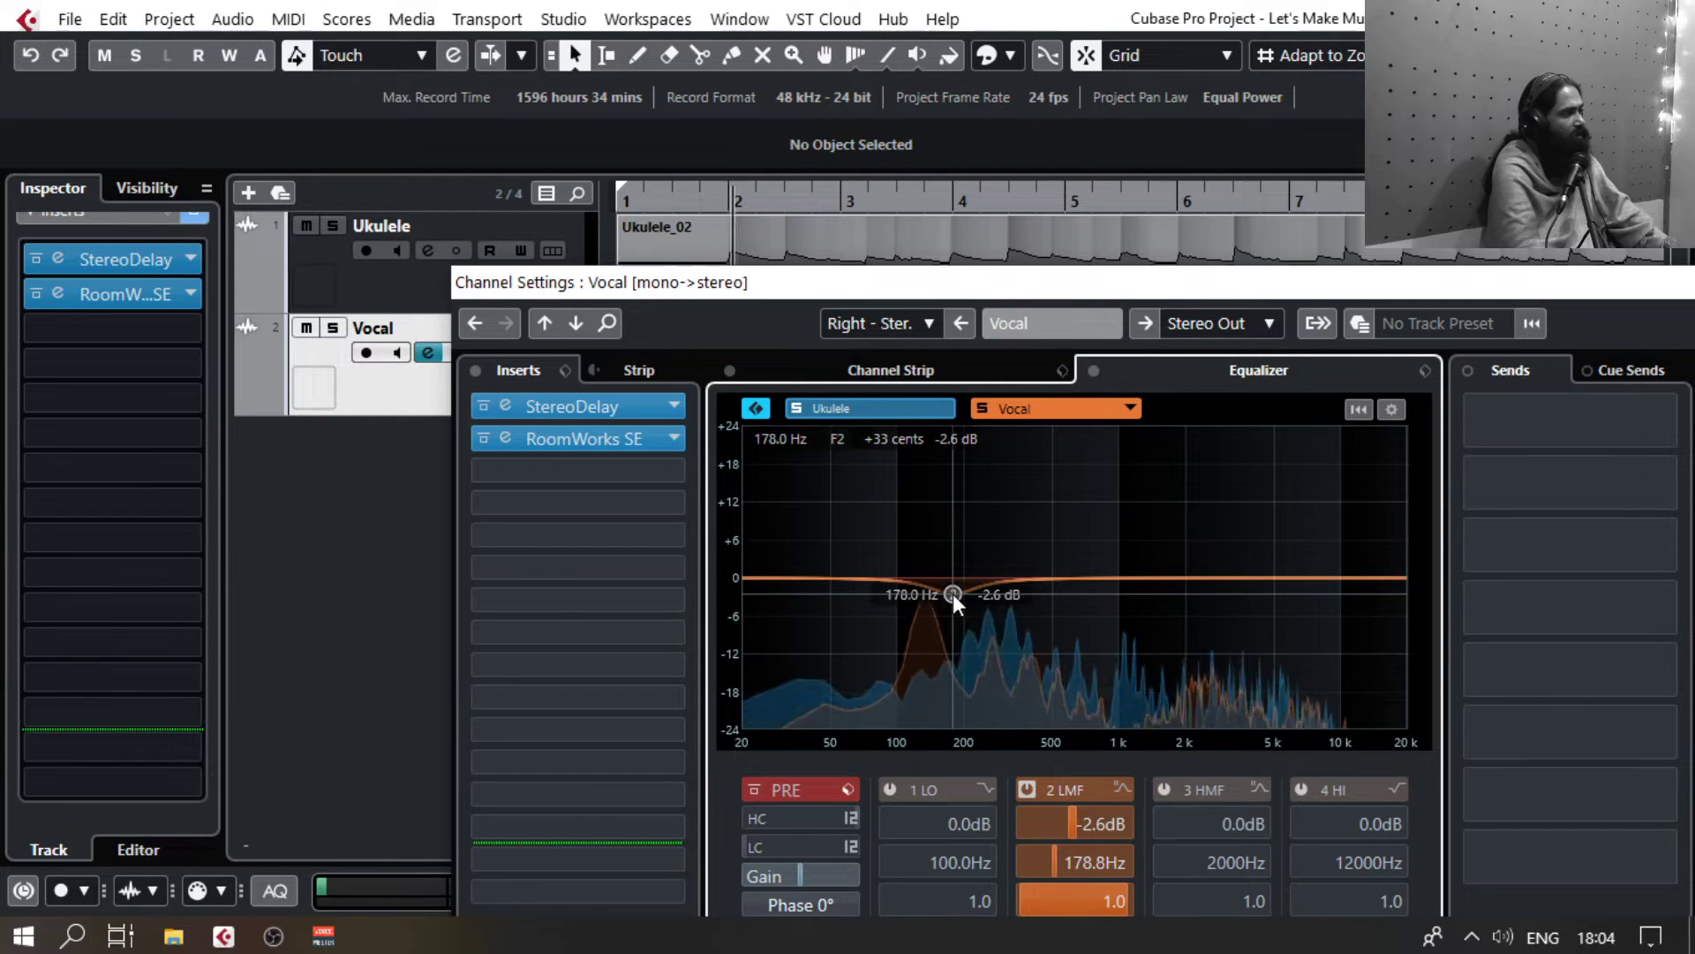
drag(952, 593, 943, 600)
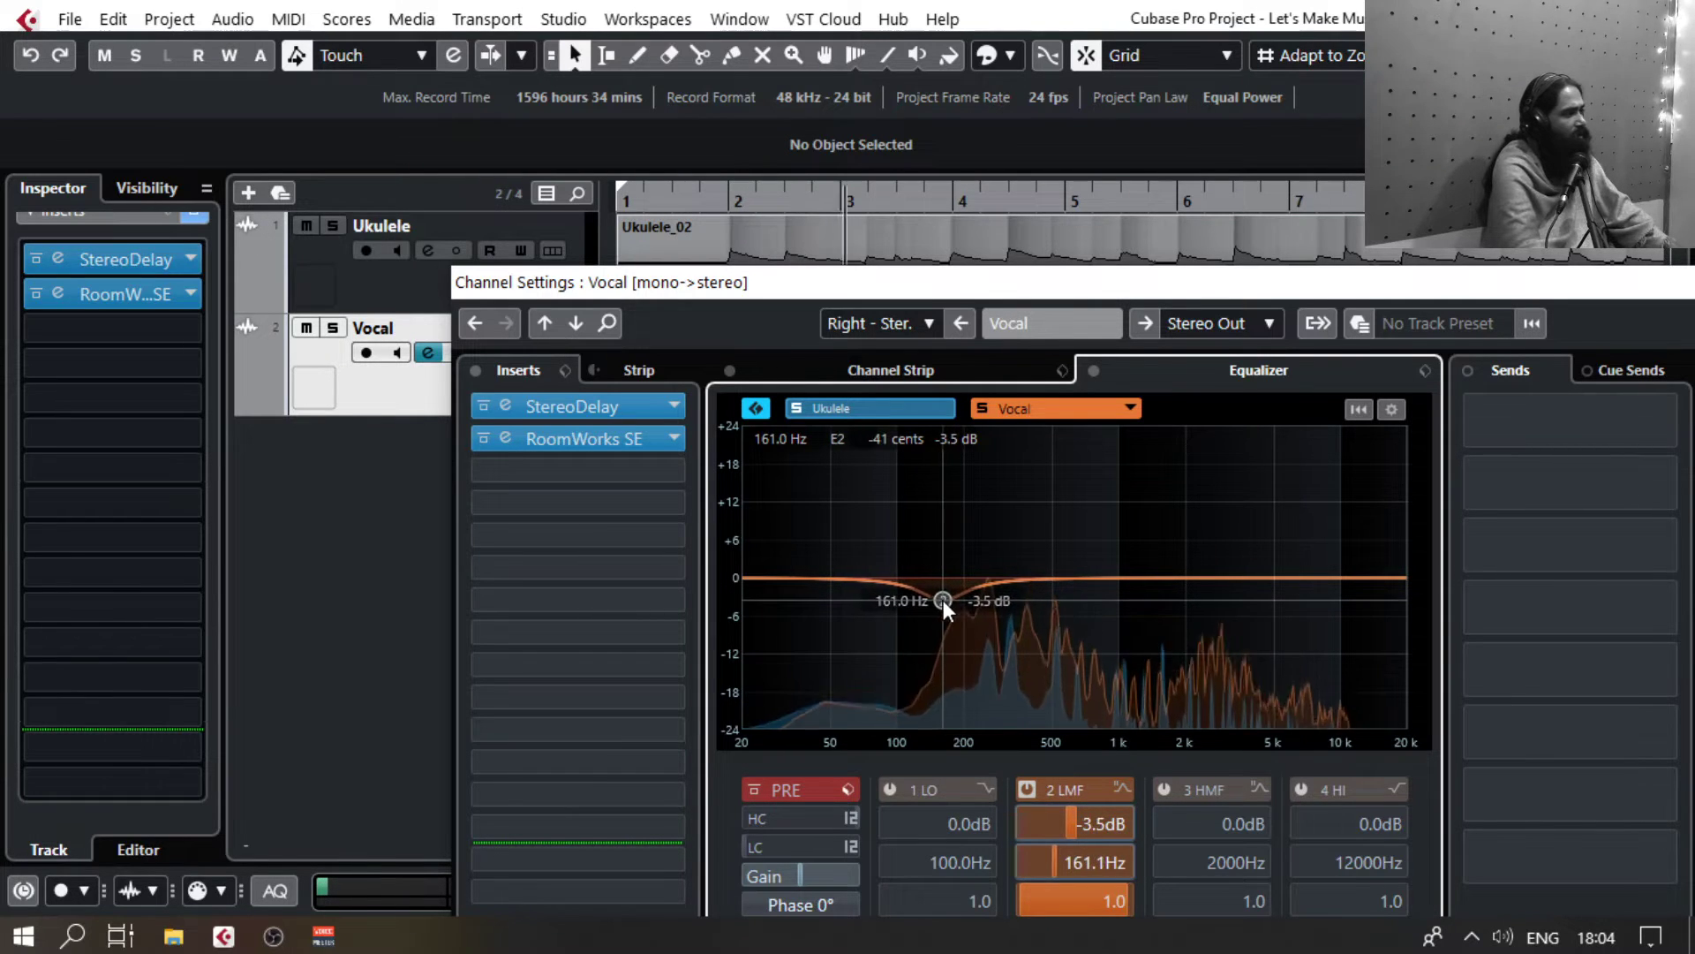
mouse_move(1113, 577)
mouse_down()
mouse_move(1116, 551)
mouse_move(1093, 548)
mouse_move(1109, 537)
mouse_move(1111, 558)
mouse_up()
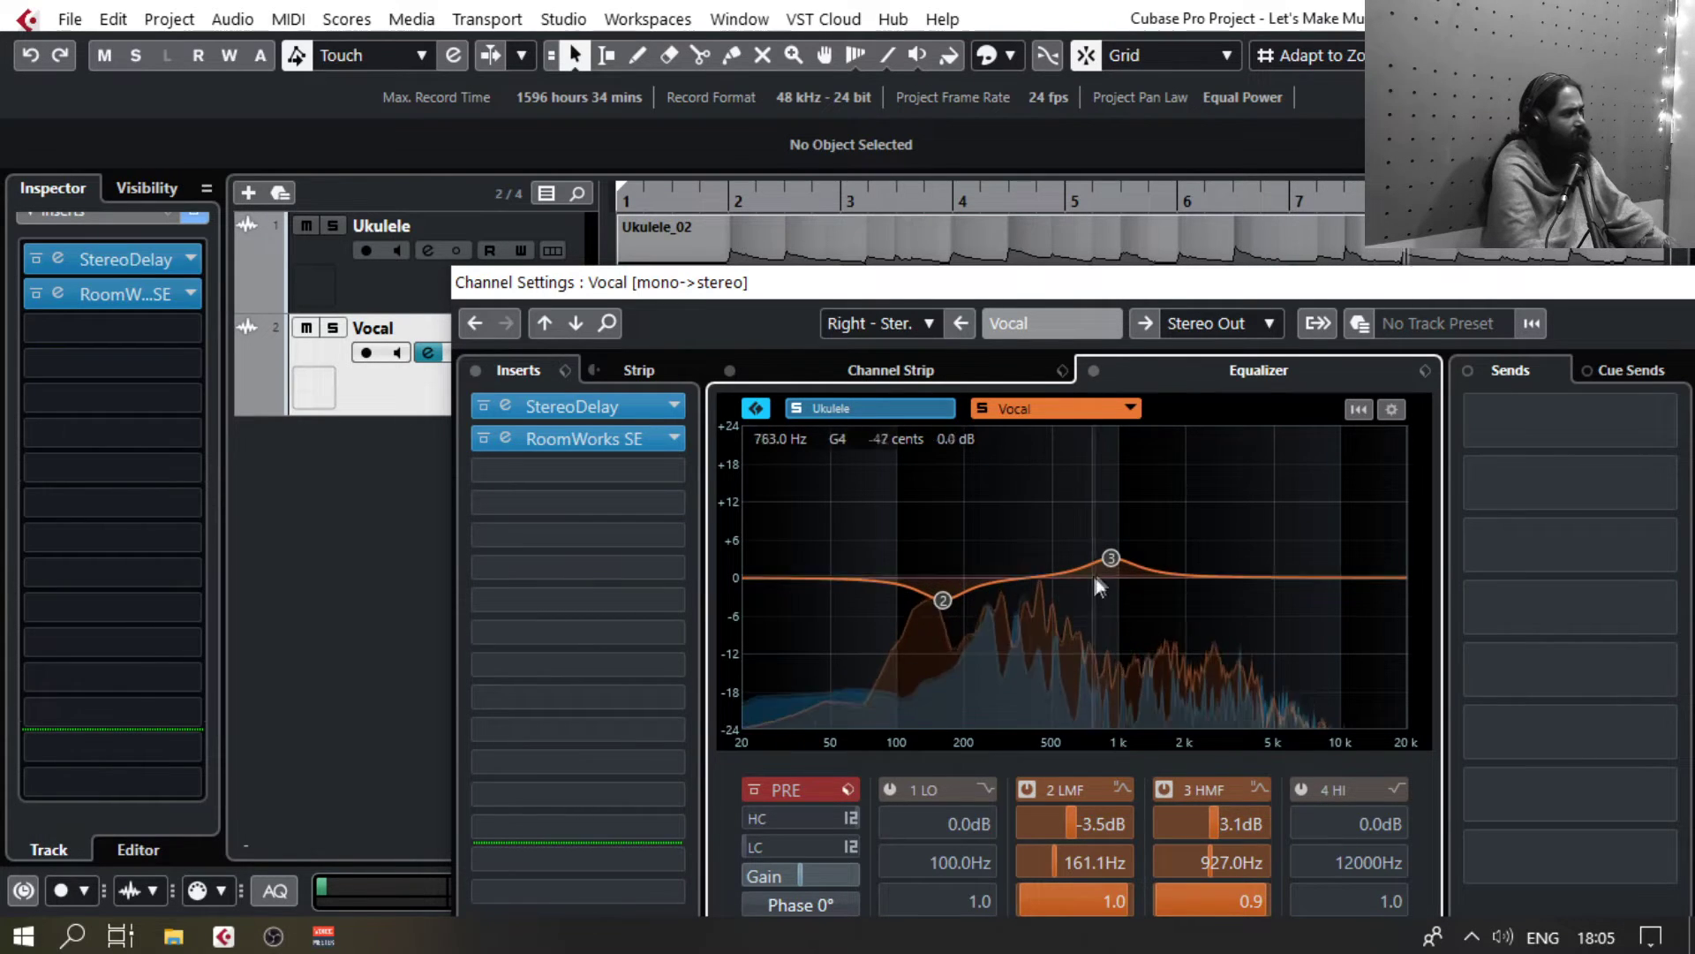
drag(1111, 558, 1114, 561)
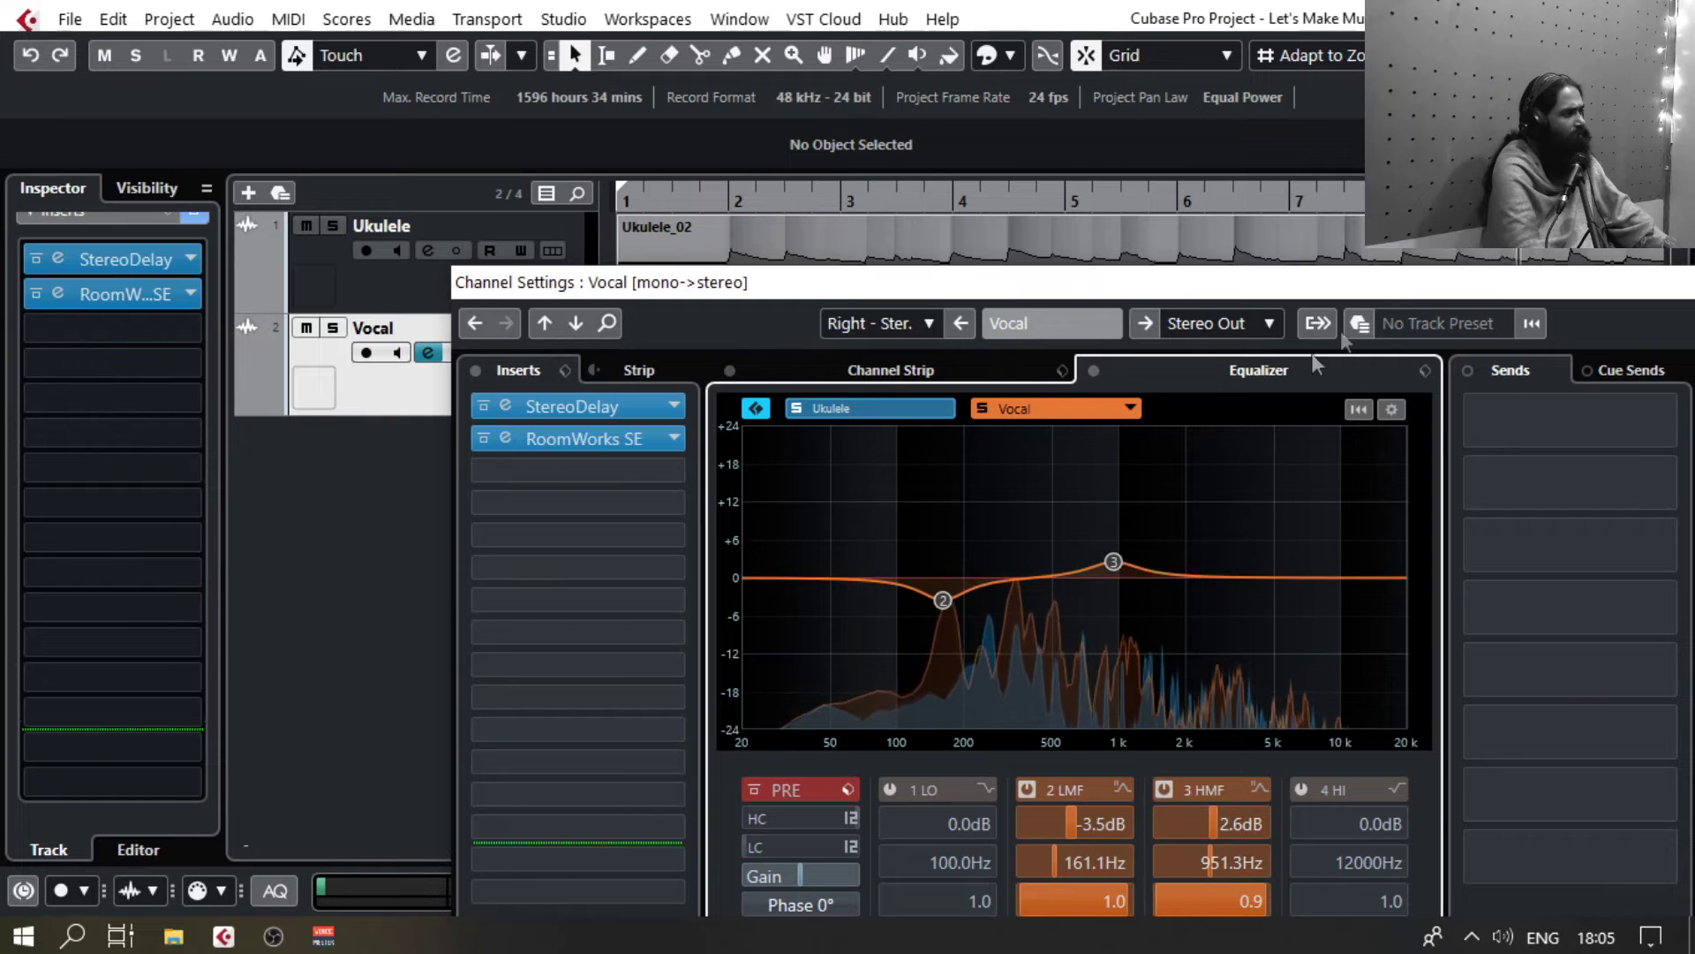
Step: Close the channel settings and lower the Vocal fader to -6.75 dB in the MixConsole
double_click(1367, 294)
click(1457, 332)
key(F3)
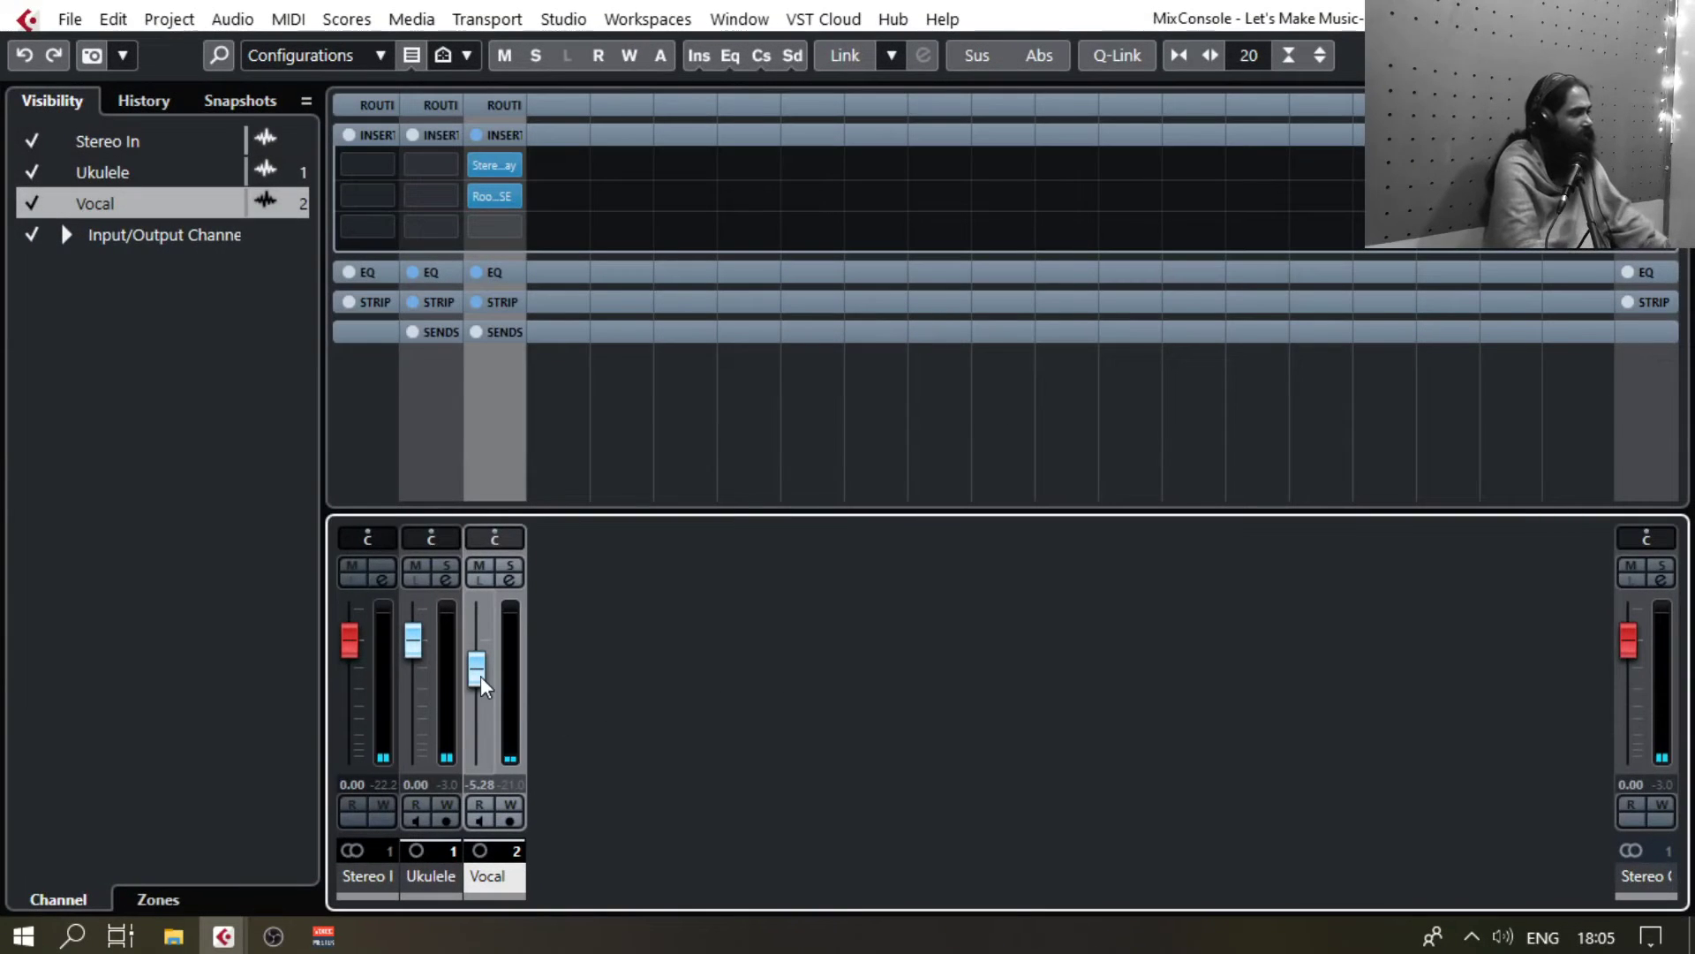
mouse_move(480, 675)
mouse_down()
mouse_move(481, 698)
mouse_move(480, 683)
mouse_up()
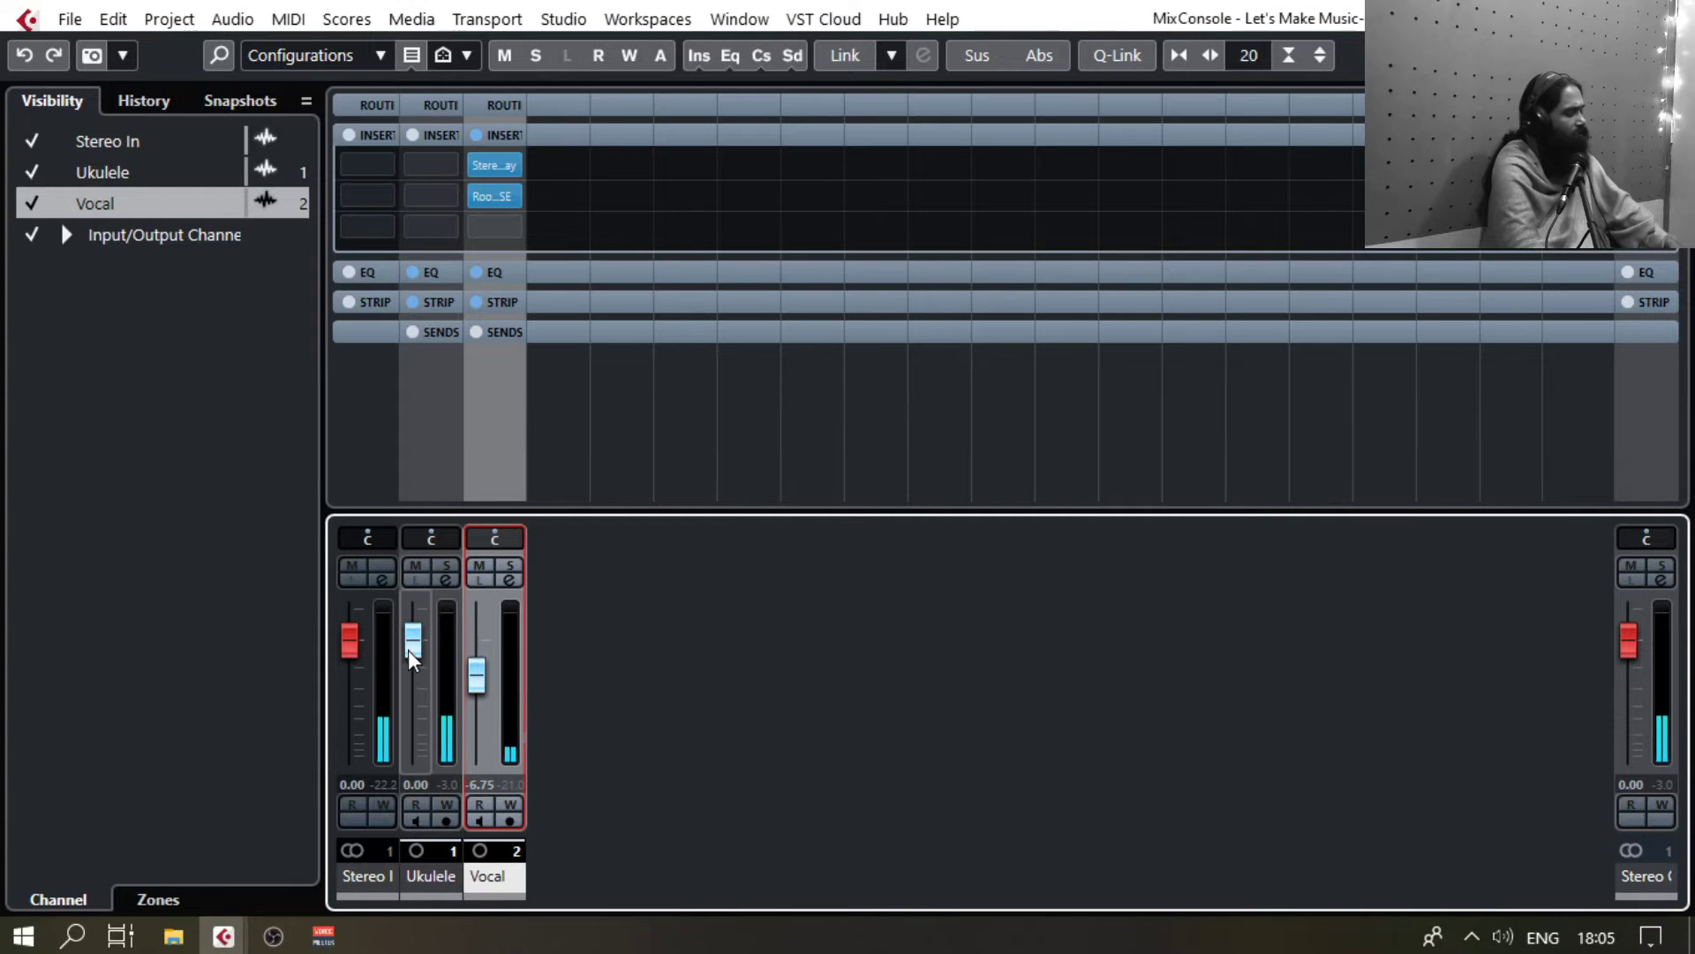
key(F3)
Step: Reduce the waveform display height, select both Ukulele clips and set their volume to 1.00 dB
click(869, 239)
key(g)
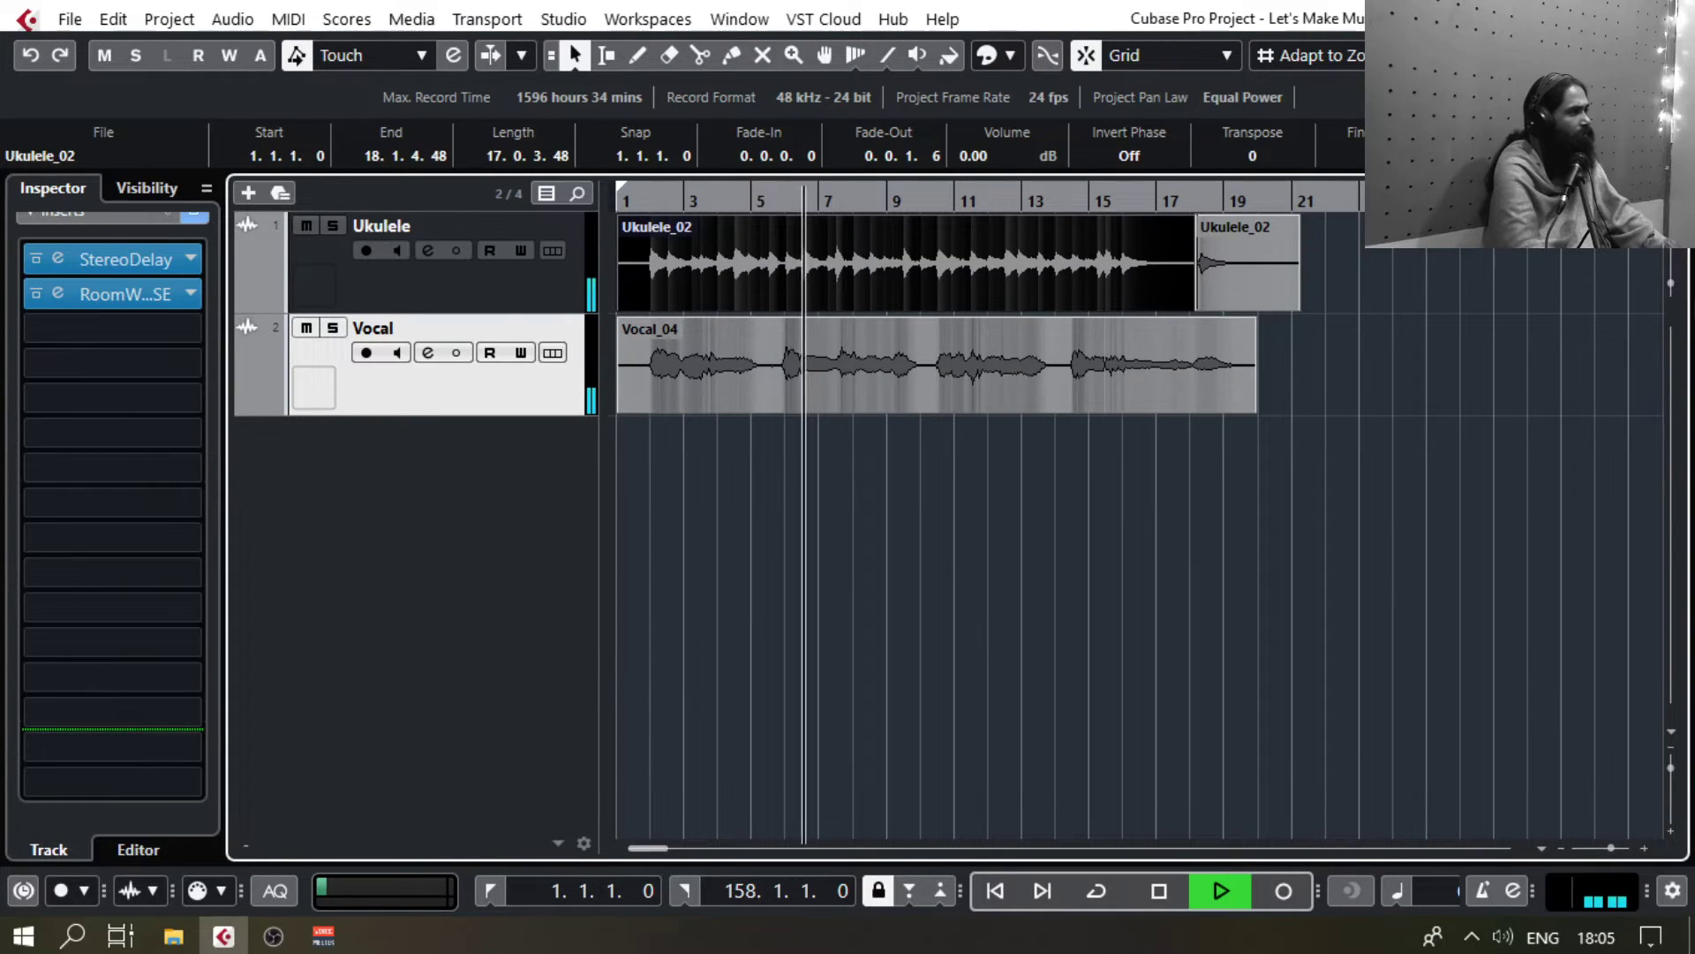
drag(1671, 283, 1671, 294)
drag(1487, 280, 679, 125)
scroll(971, 157, up, 2)
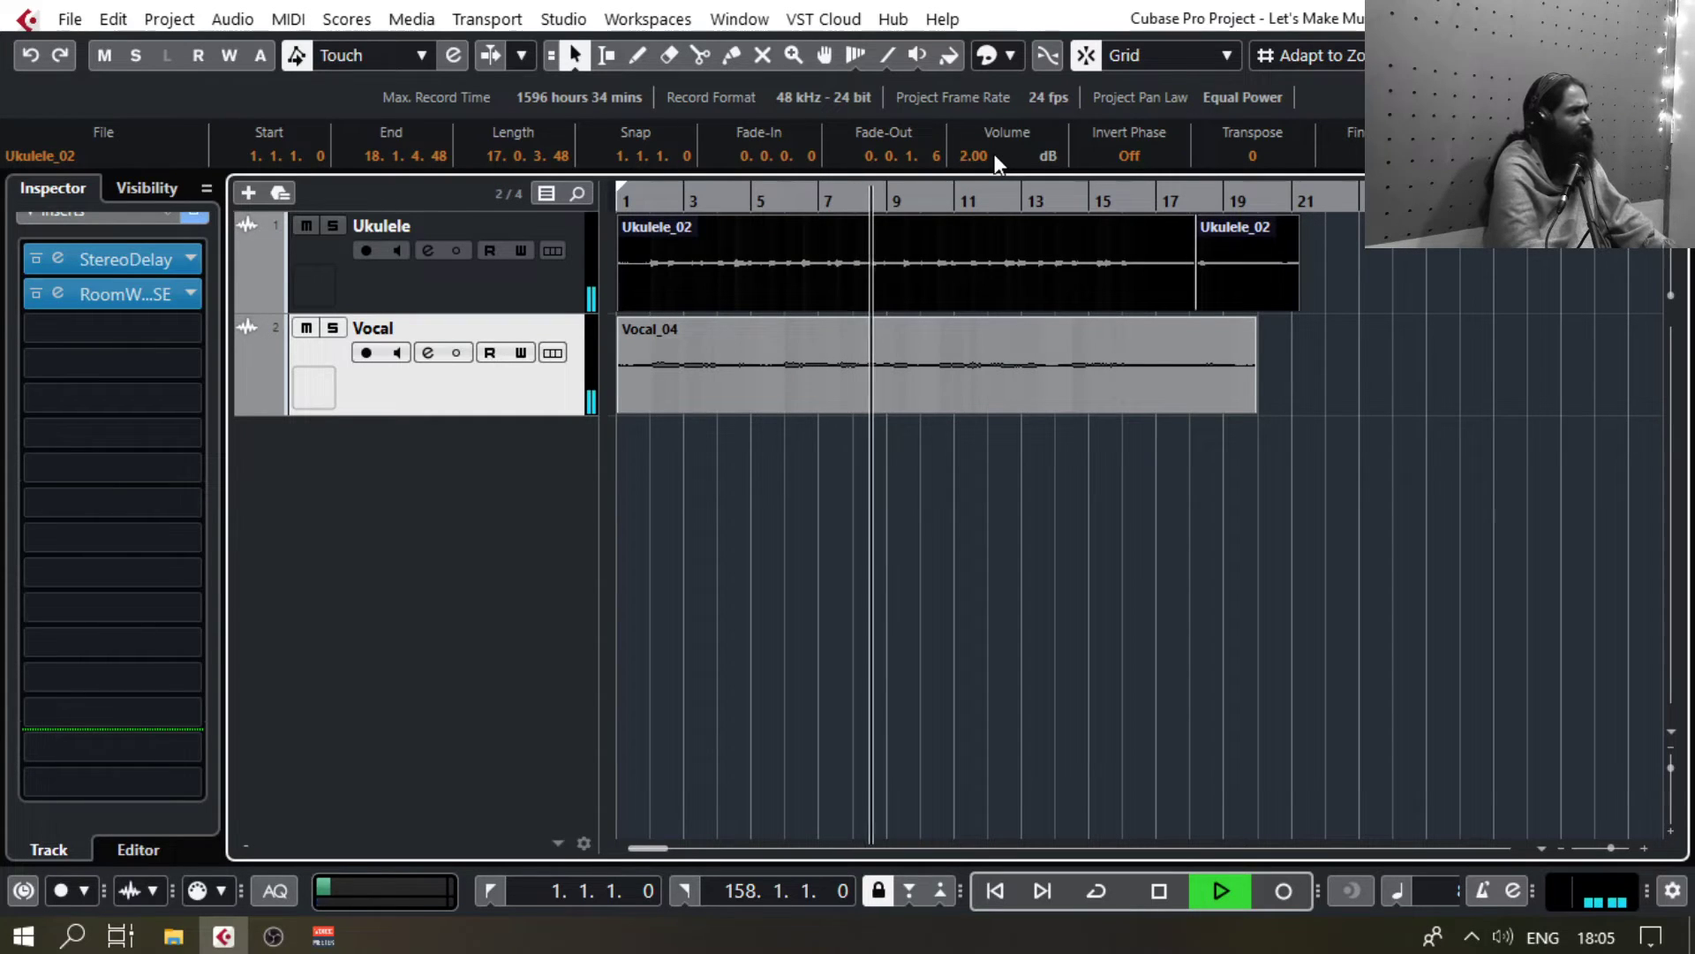
scroll(993, 155, up, 1)
scroll(993, 157, down, 1)
scroll(992, 156, down, 1)
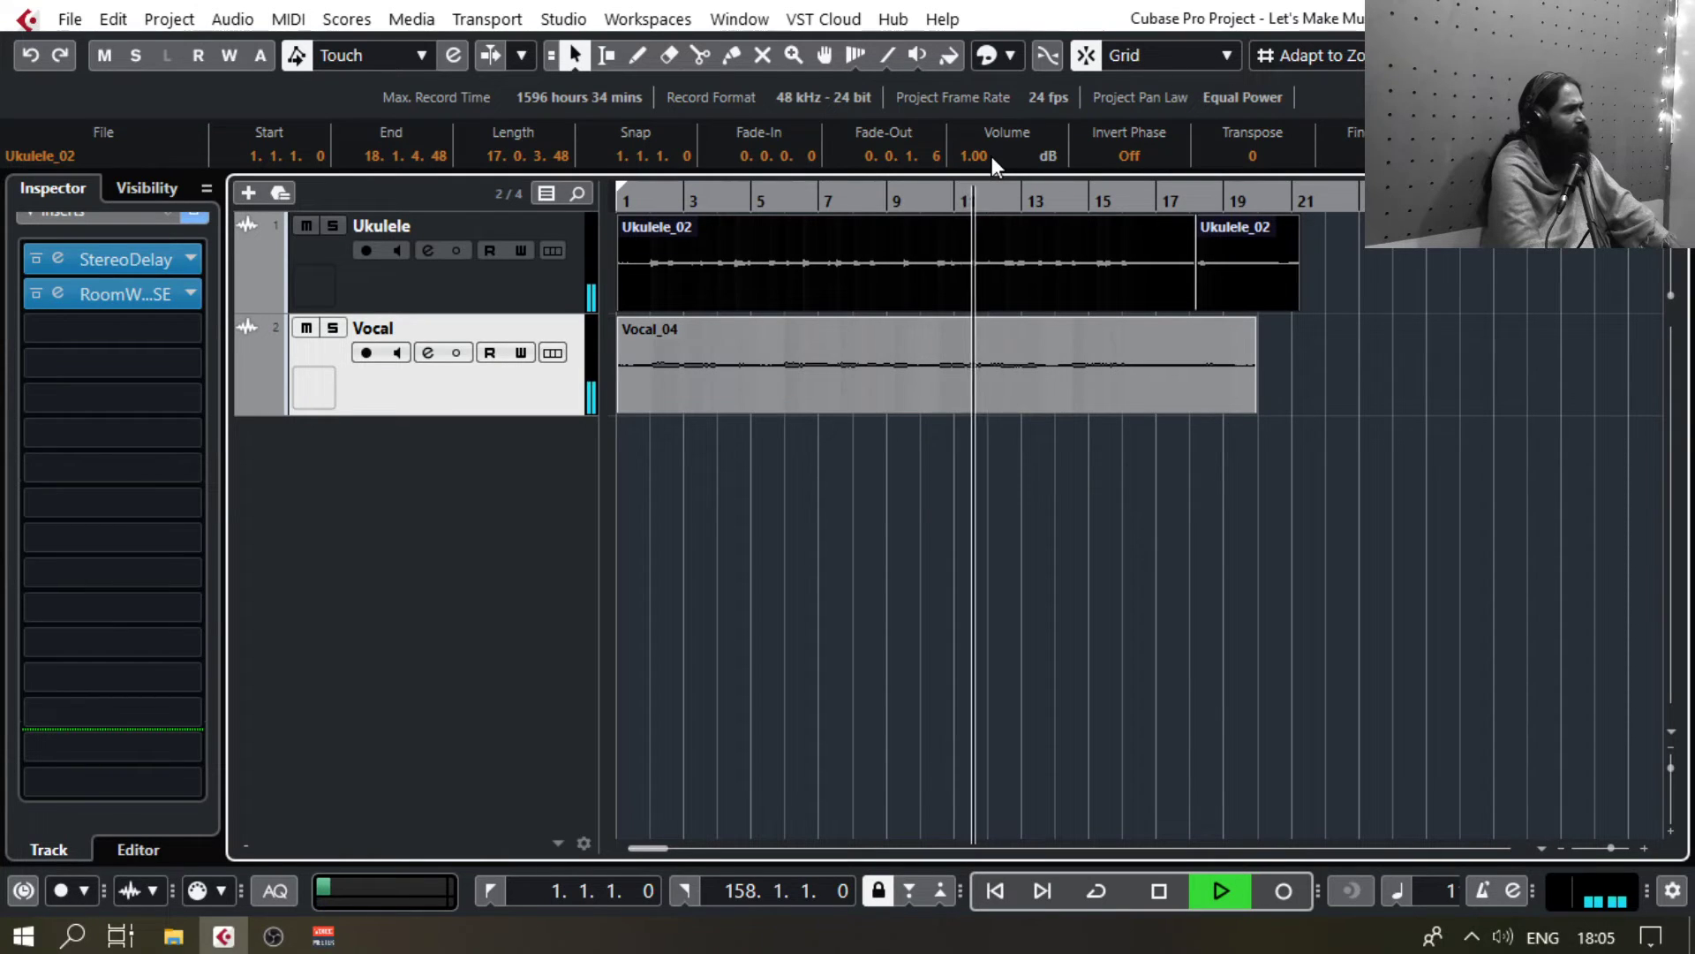
Step: Raise the Vocal channel's fader to -5.73 dB and replay the song from about bar 3
click(428, 352)
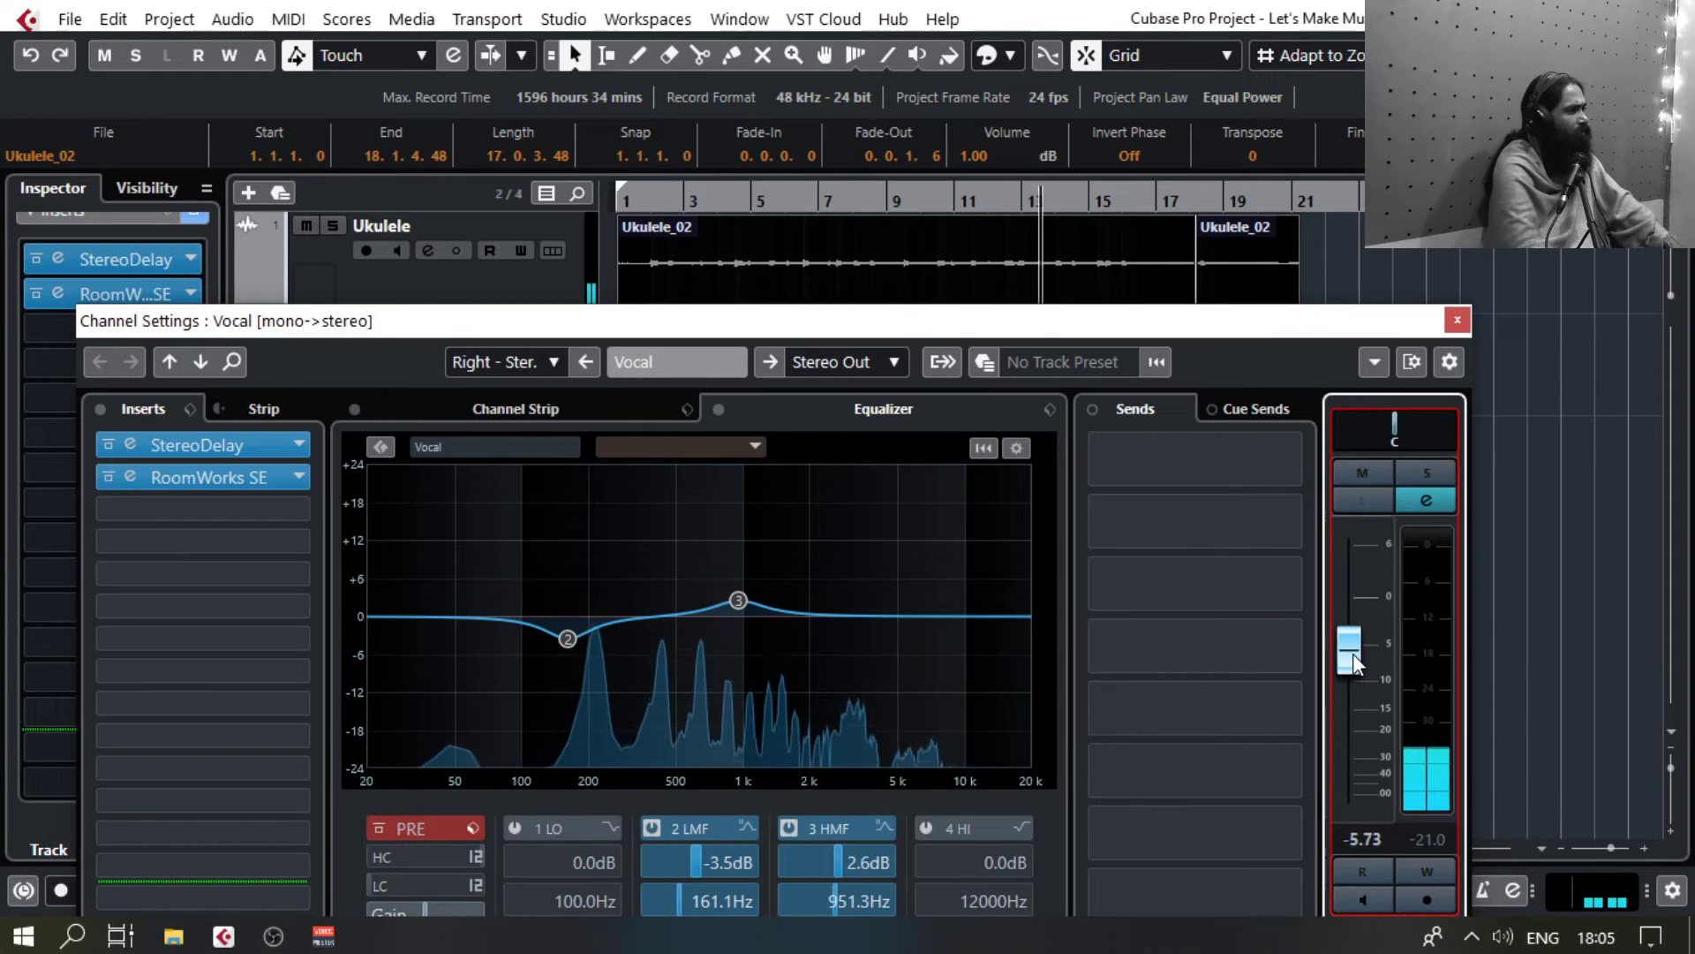
click(1458, 322)
click(681, 201)
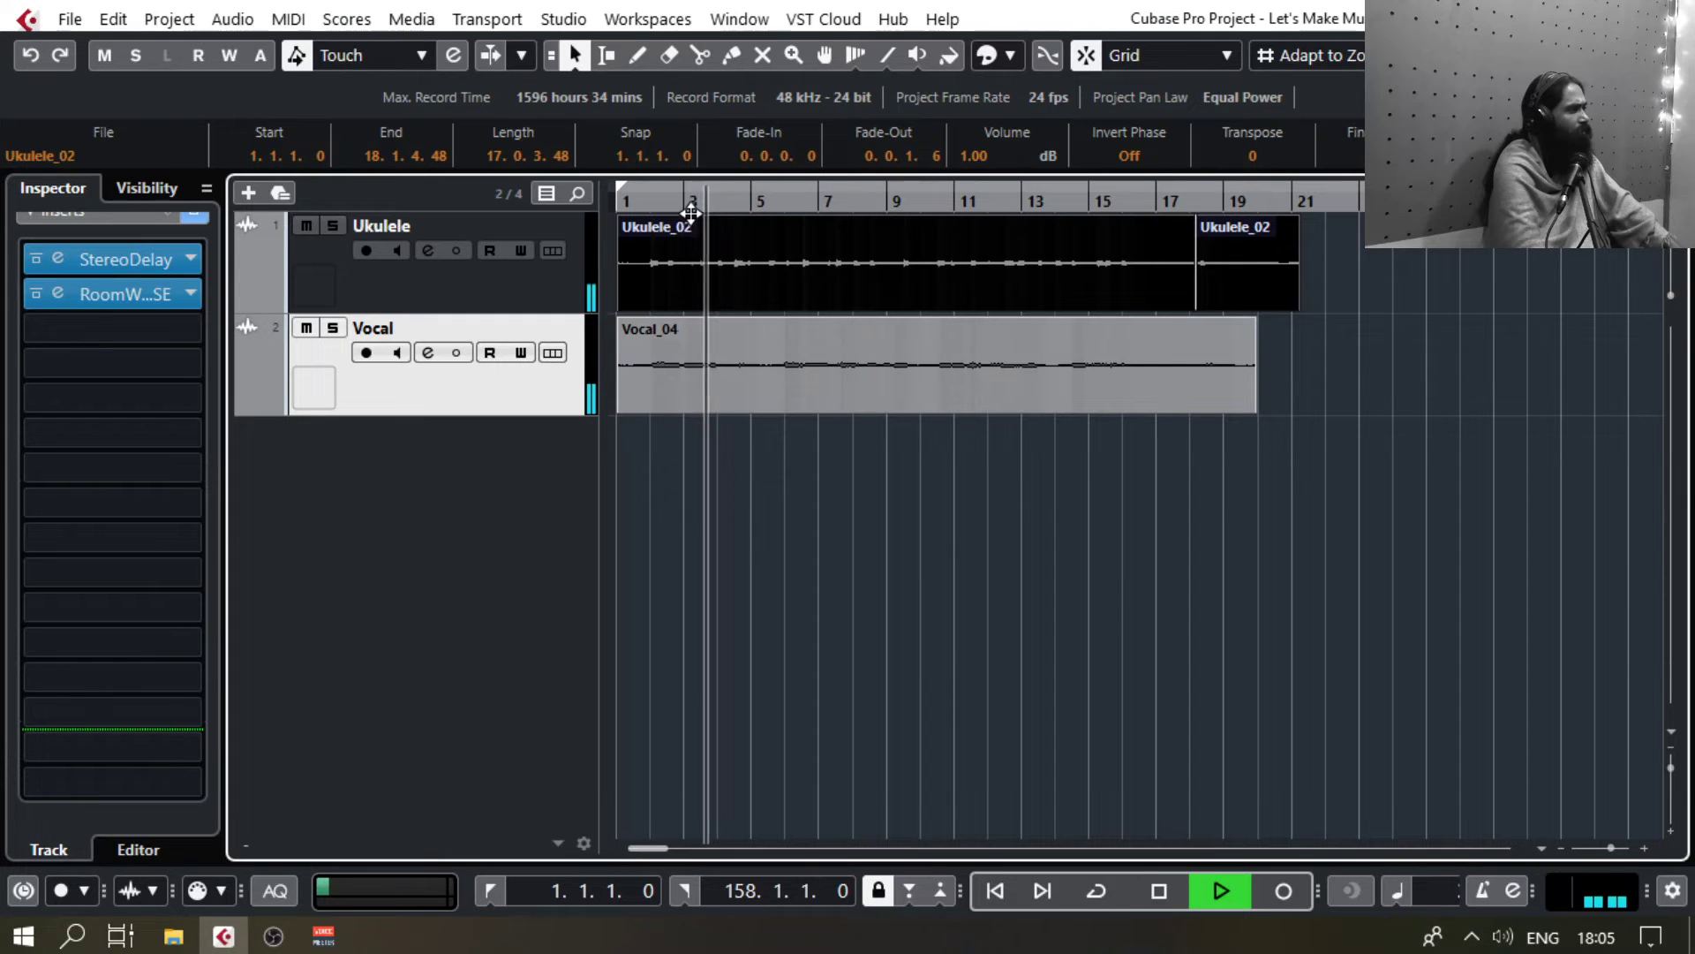
Step: Open the Vocal channel's equalizer and choose Ukulele as its comparison channel
click(428, 354)
click(752, 448)
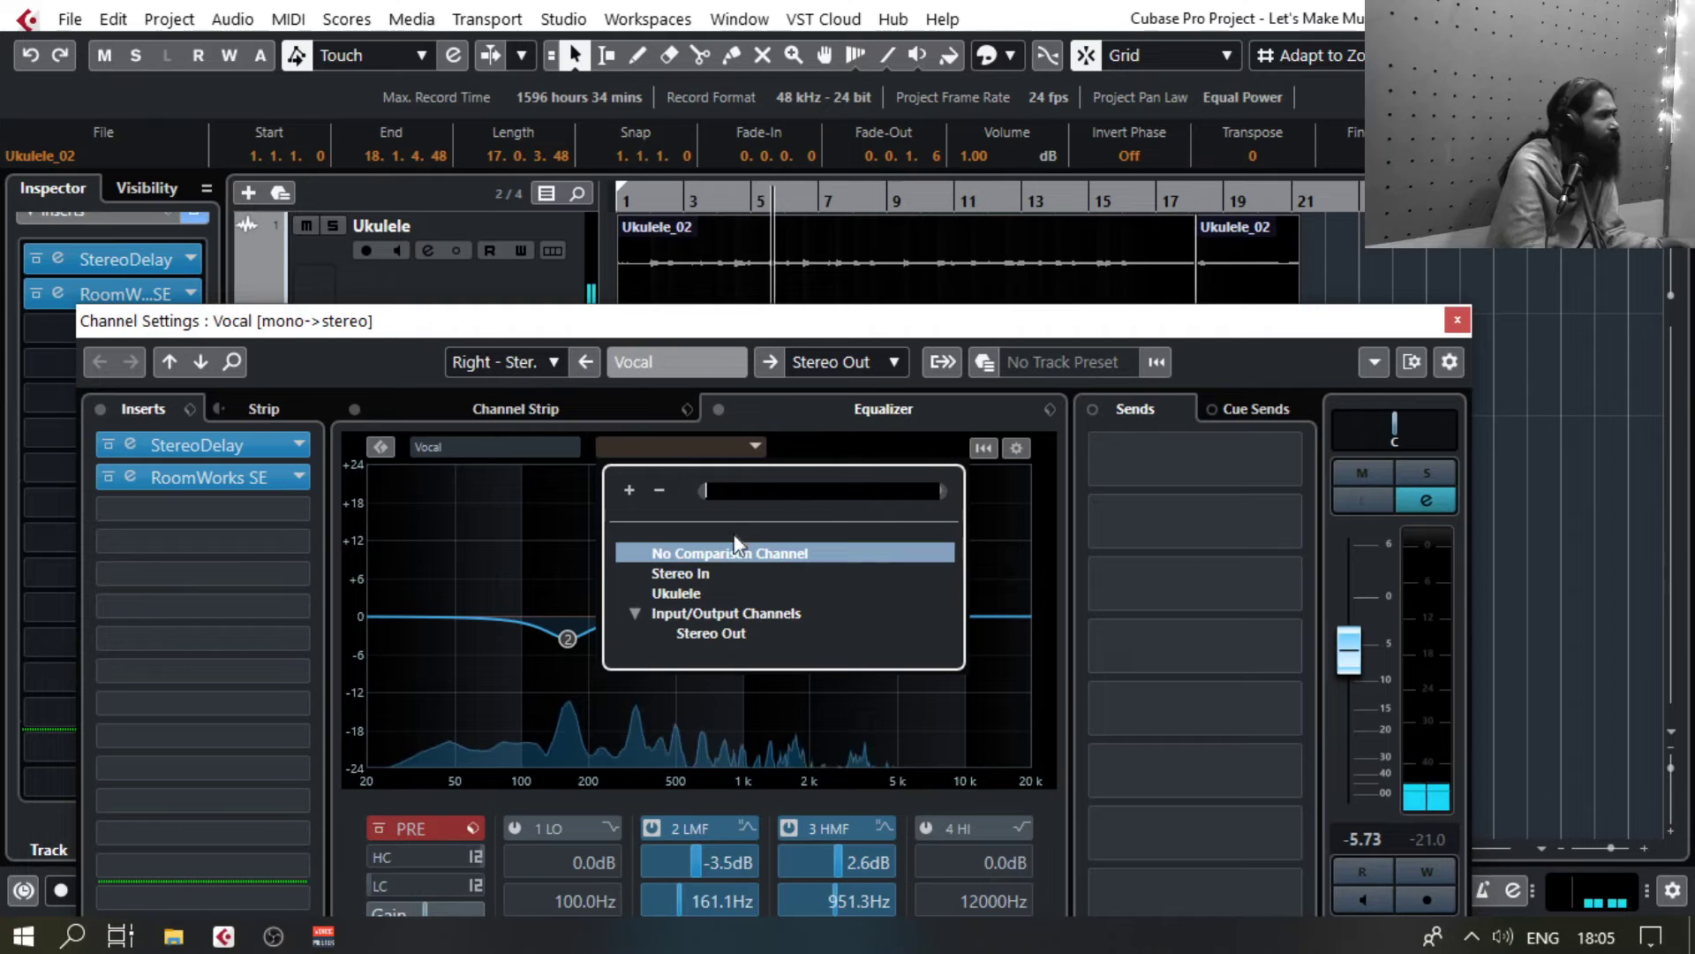
click(676, 593)
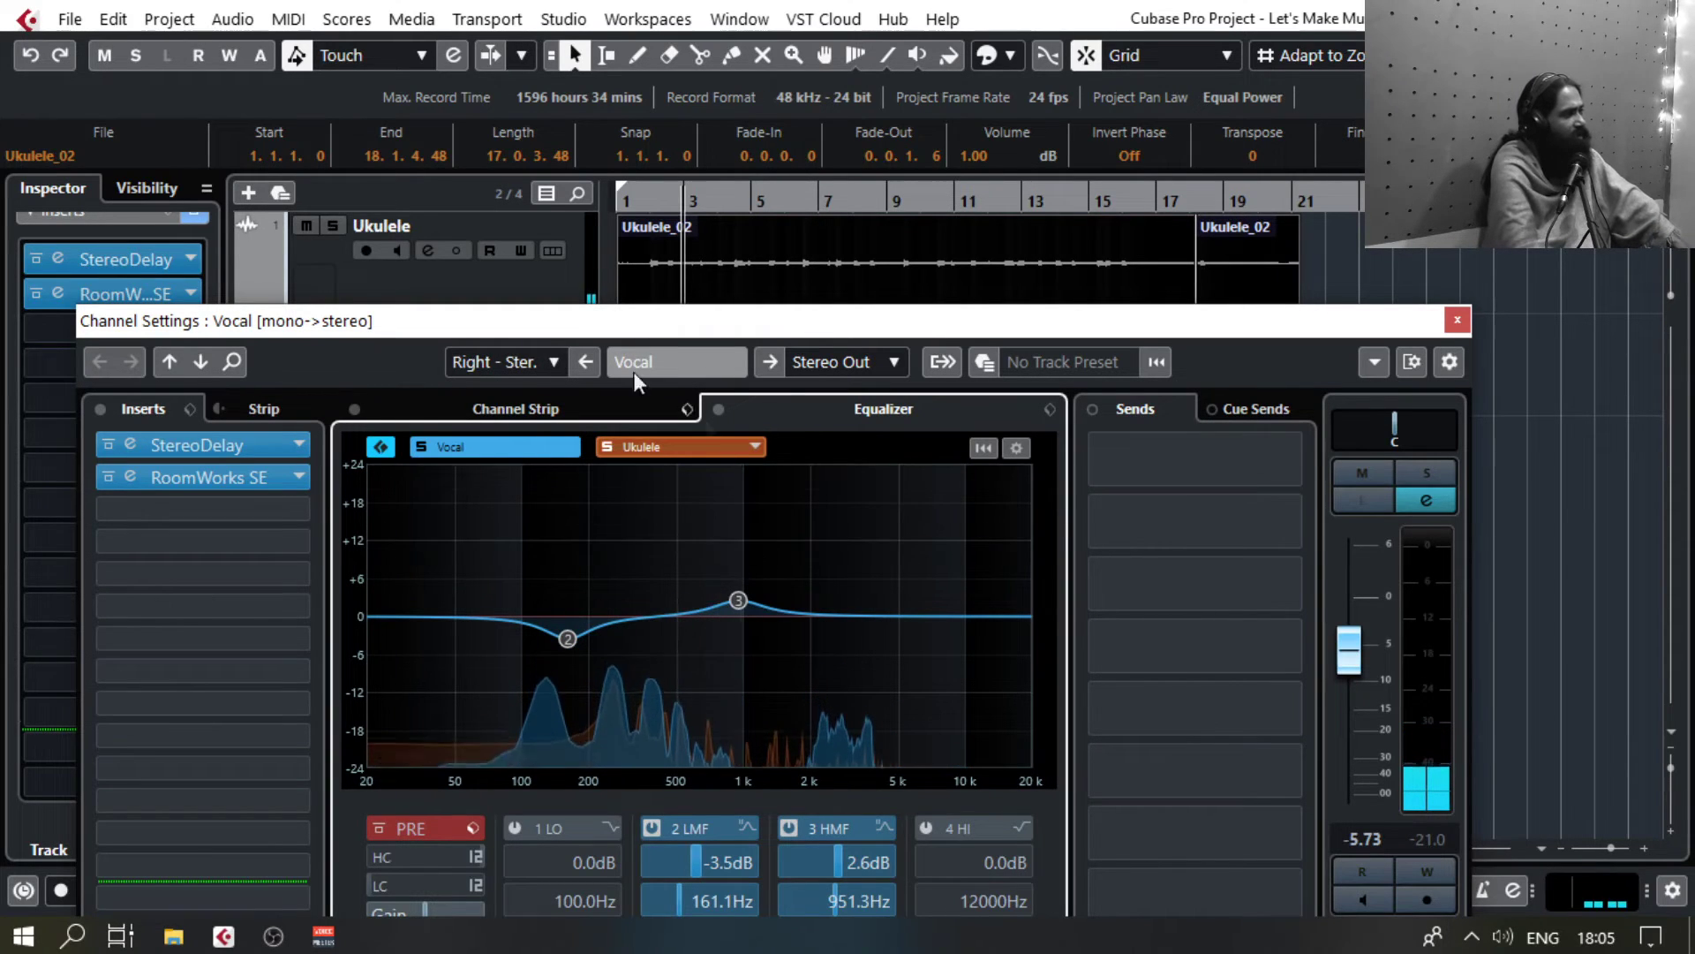
Step: Play the song and try boosting the Vocal's low-mid EQ band by 7.1 dB at about 115 Hz
key(space)
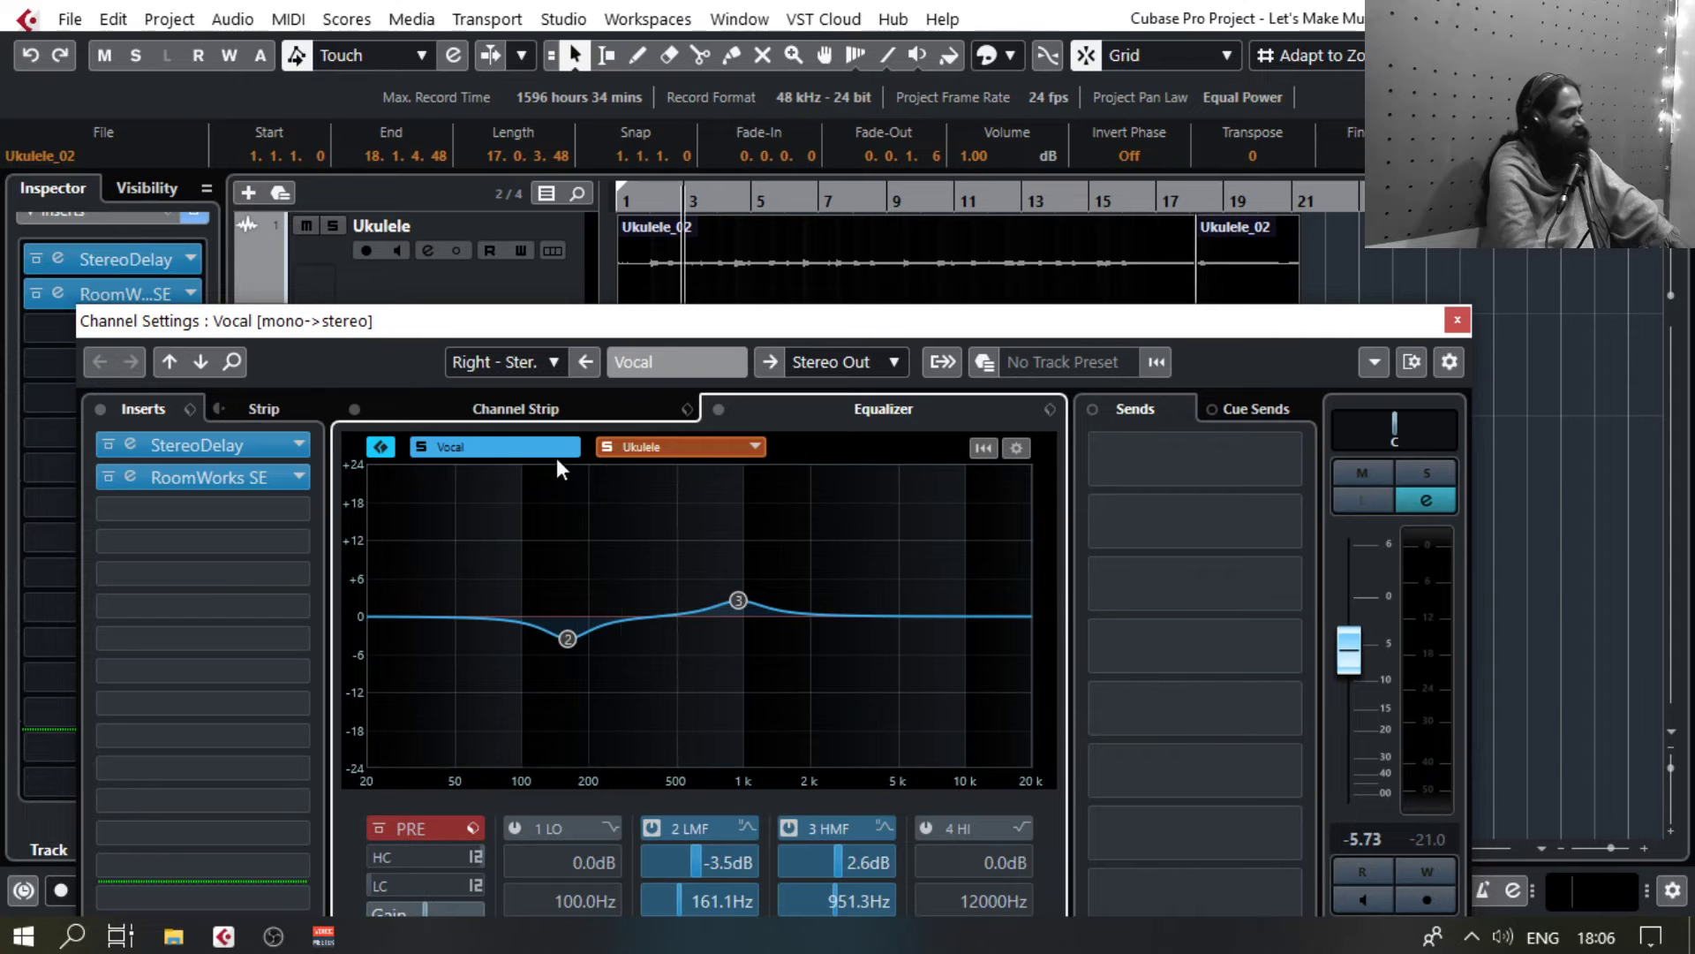
key(space)
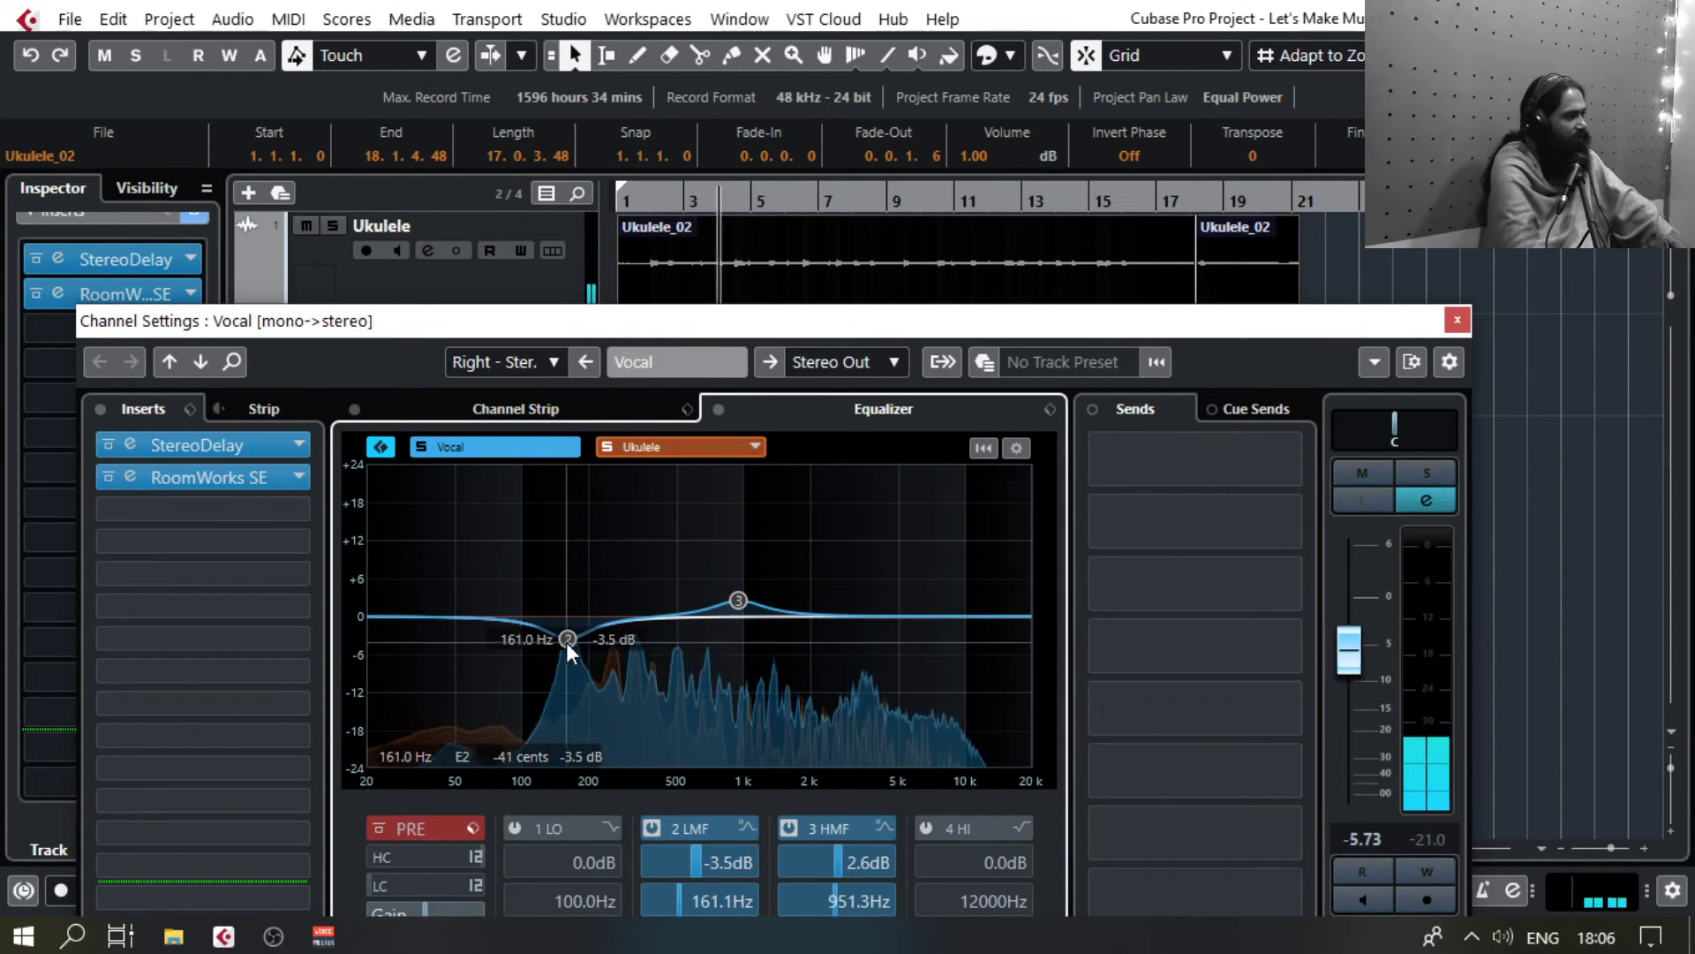
drag(569, 641, 537, 591)
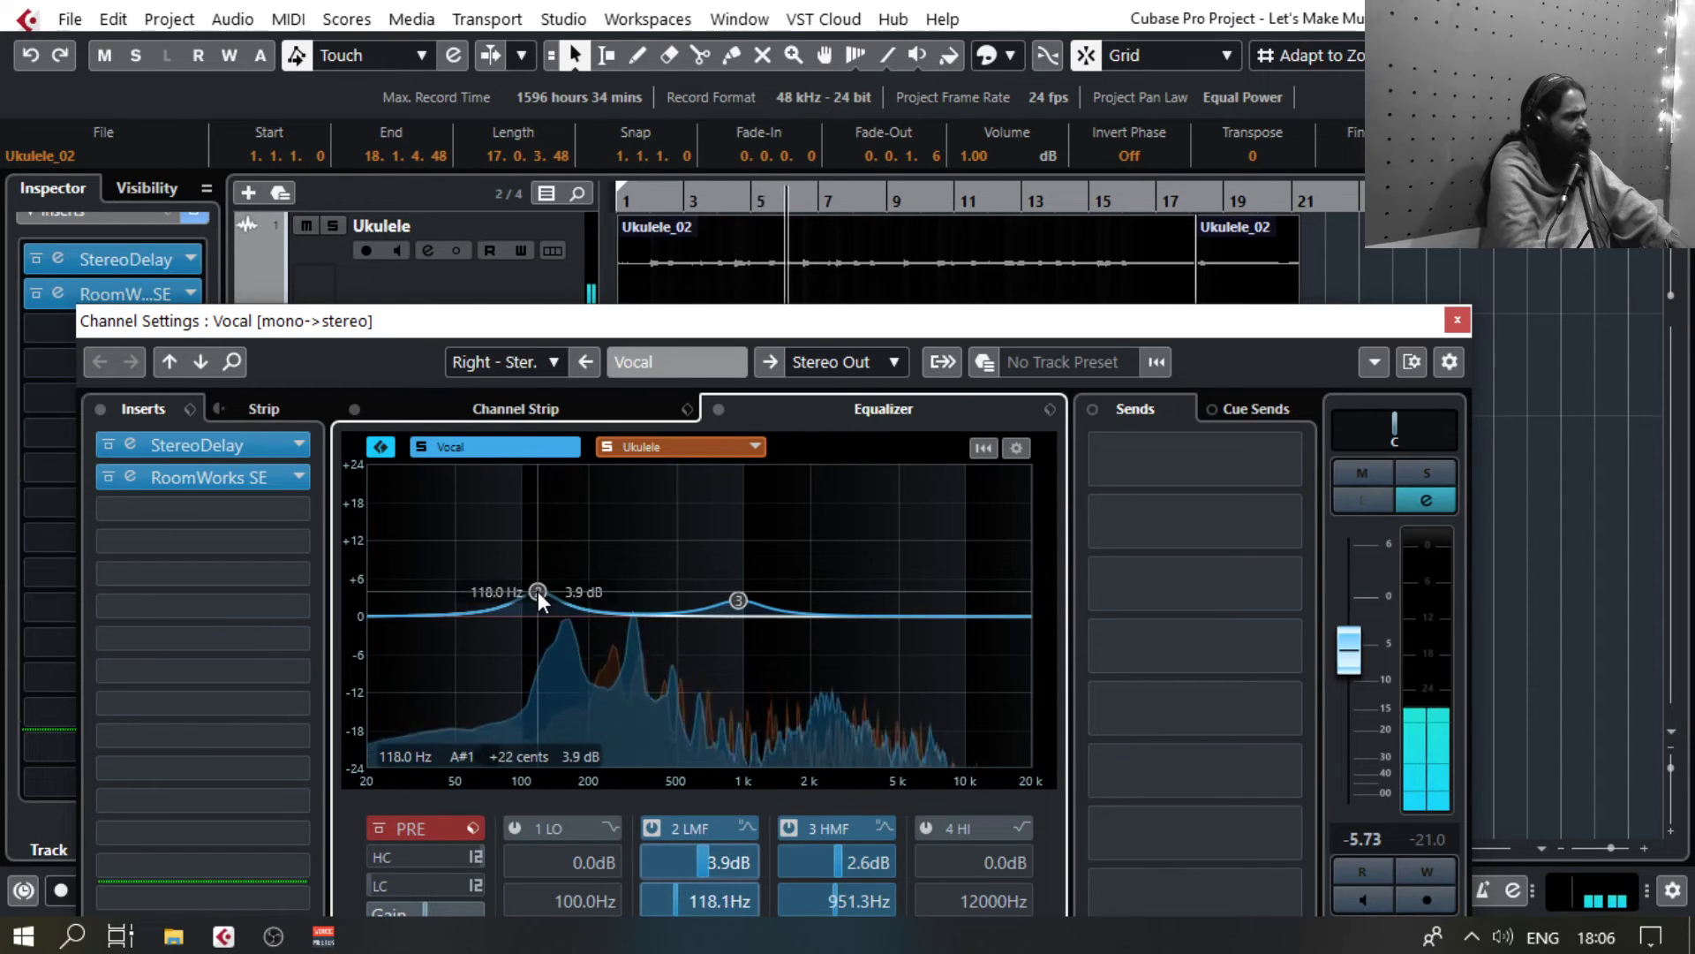
drag(538, 586, 536, 571)
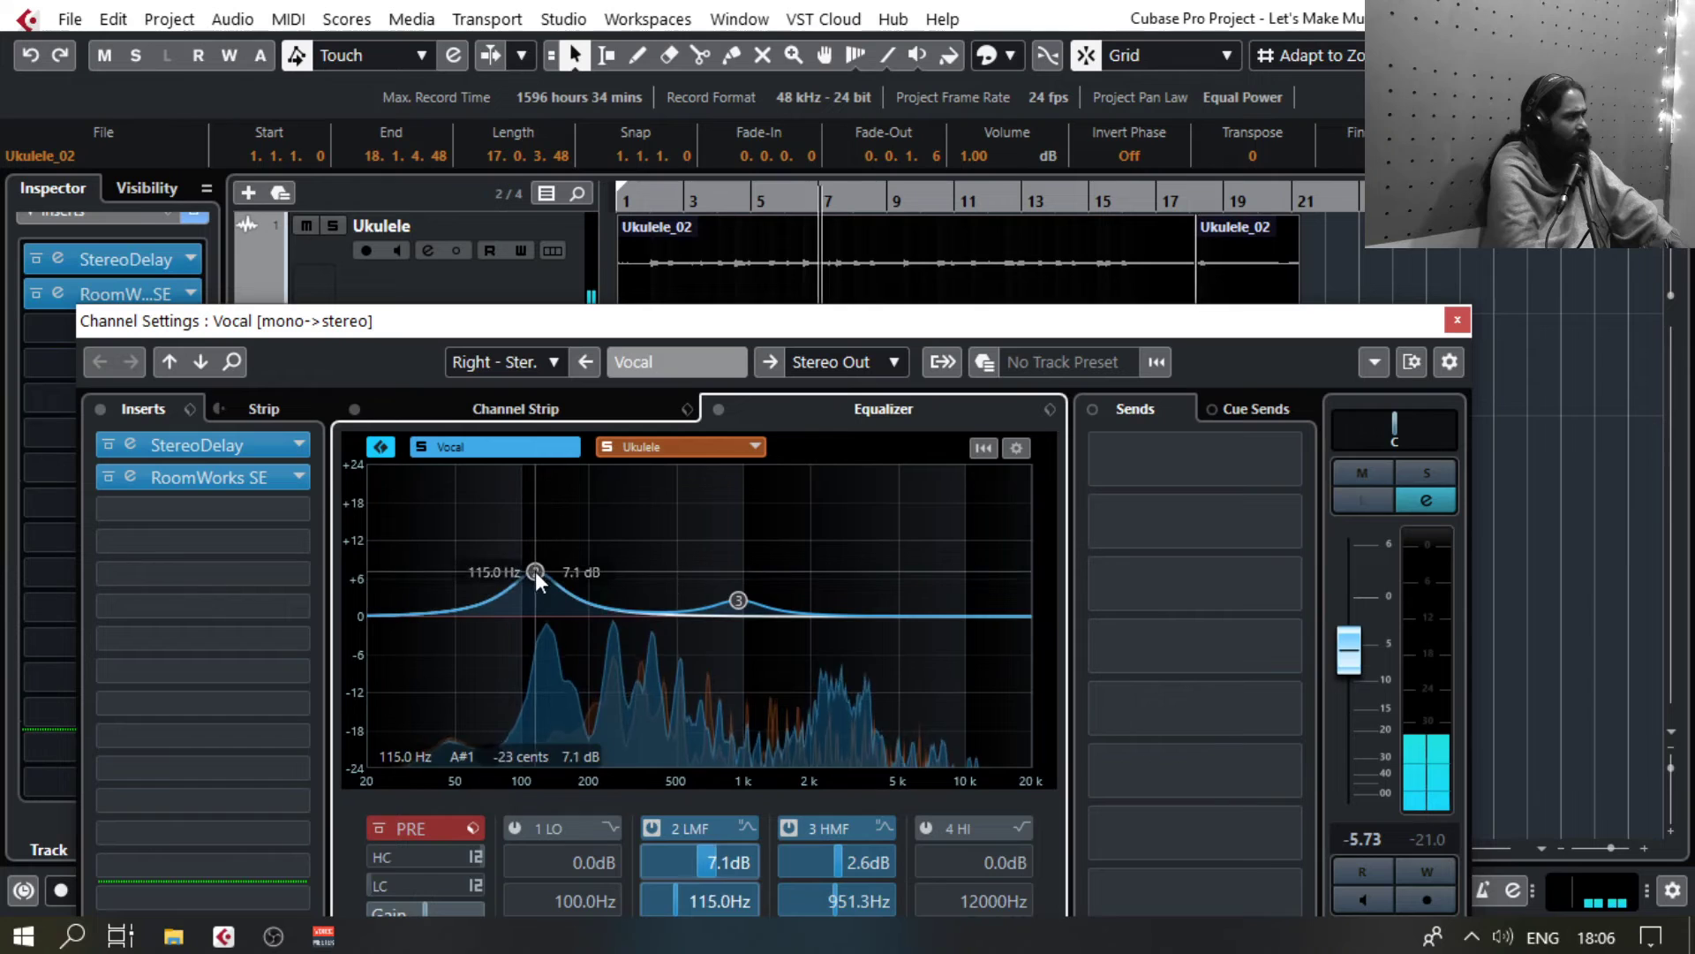
Step: Set the Vocal's low-mid EQ cut to -3.1 dB at about 186 Hz and the Ukulele's to -7.3 dB at about 316 Hz
drag(587, 323, 705, 228)
drag(687, 477, 784, 565)
click(826, 353)
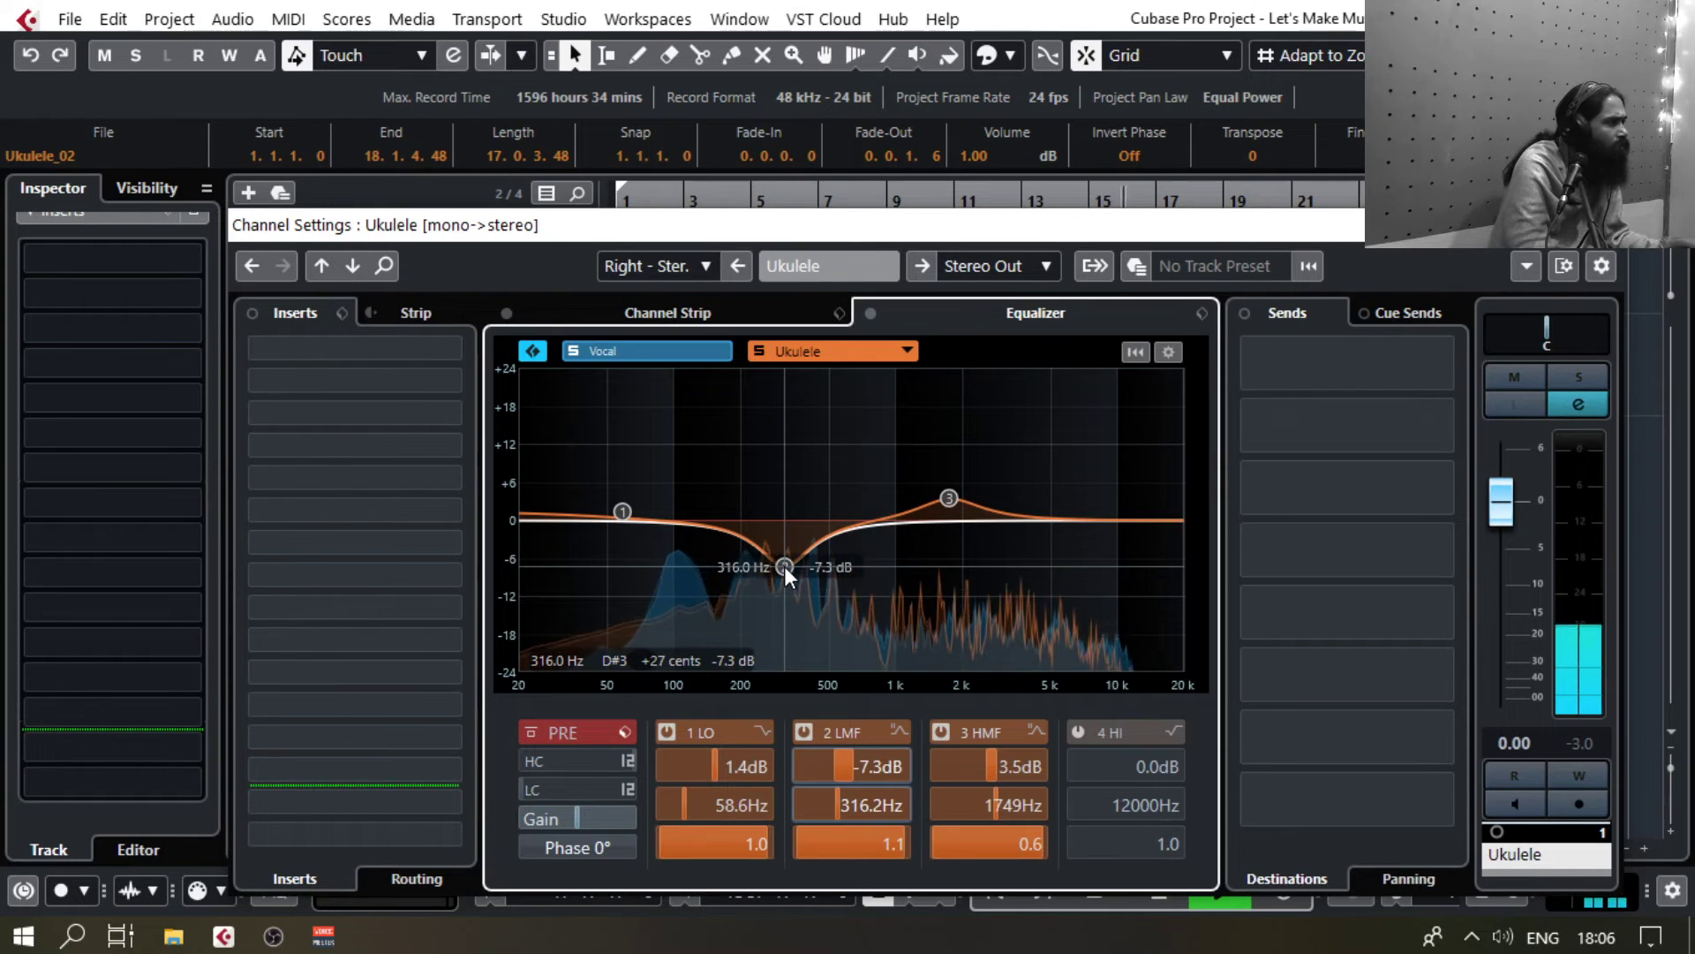
Step: Set the Vocal's high-mid EQ boost to 4.1 dB at about 1.06 kHz with Q 0.6 and its low-mid cut to -4.7 dB at about 193 Hz
click(629, 353)
mouse_move(901, 490)
mouse_down()
mouse_move(899, 506)
mouse_move(894, 475)
mouse_move(895, 511)
mouse_move(898, 495)
mouse_up()
scroll(898, 494, up, 2)
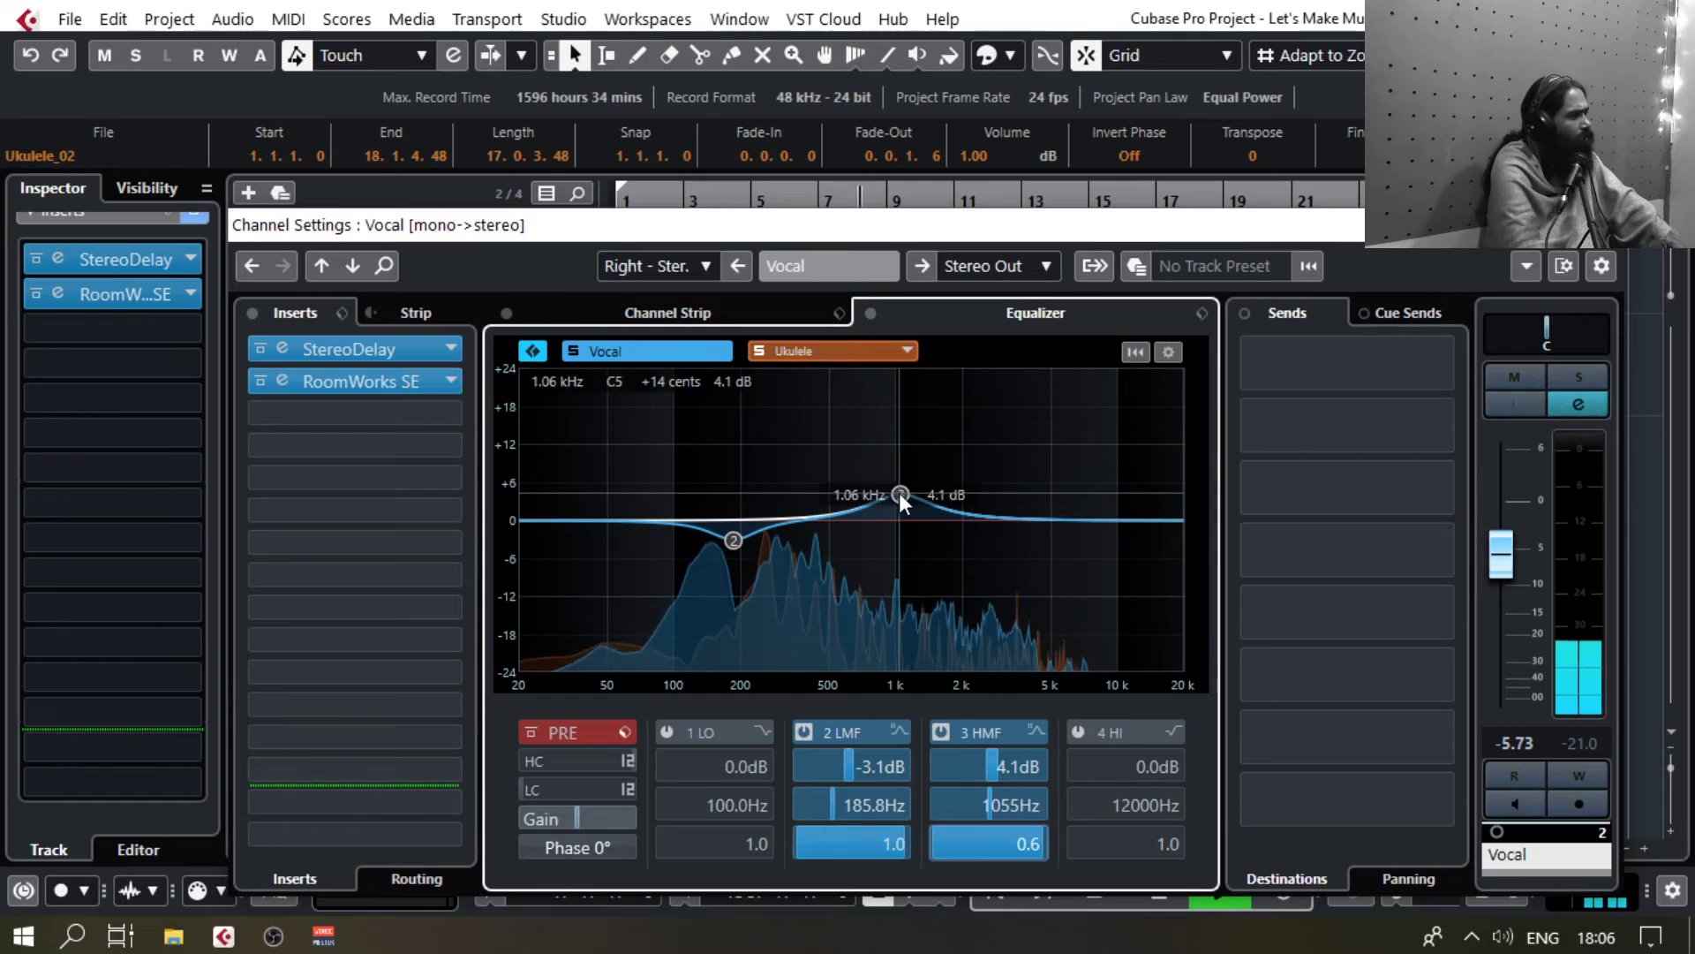
scroll(899, 491, up, 1)
drag(740, 544, 738, 549)
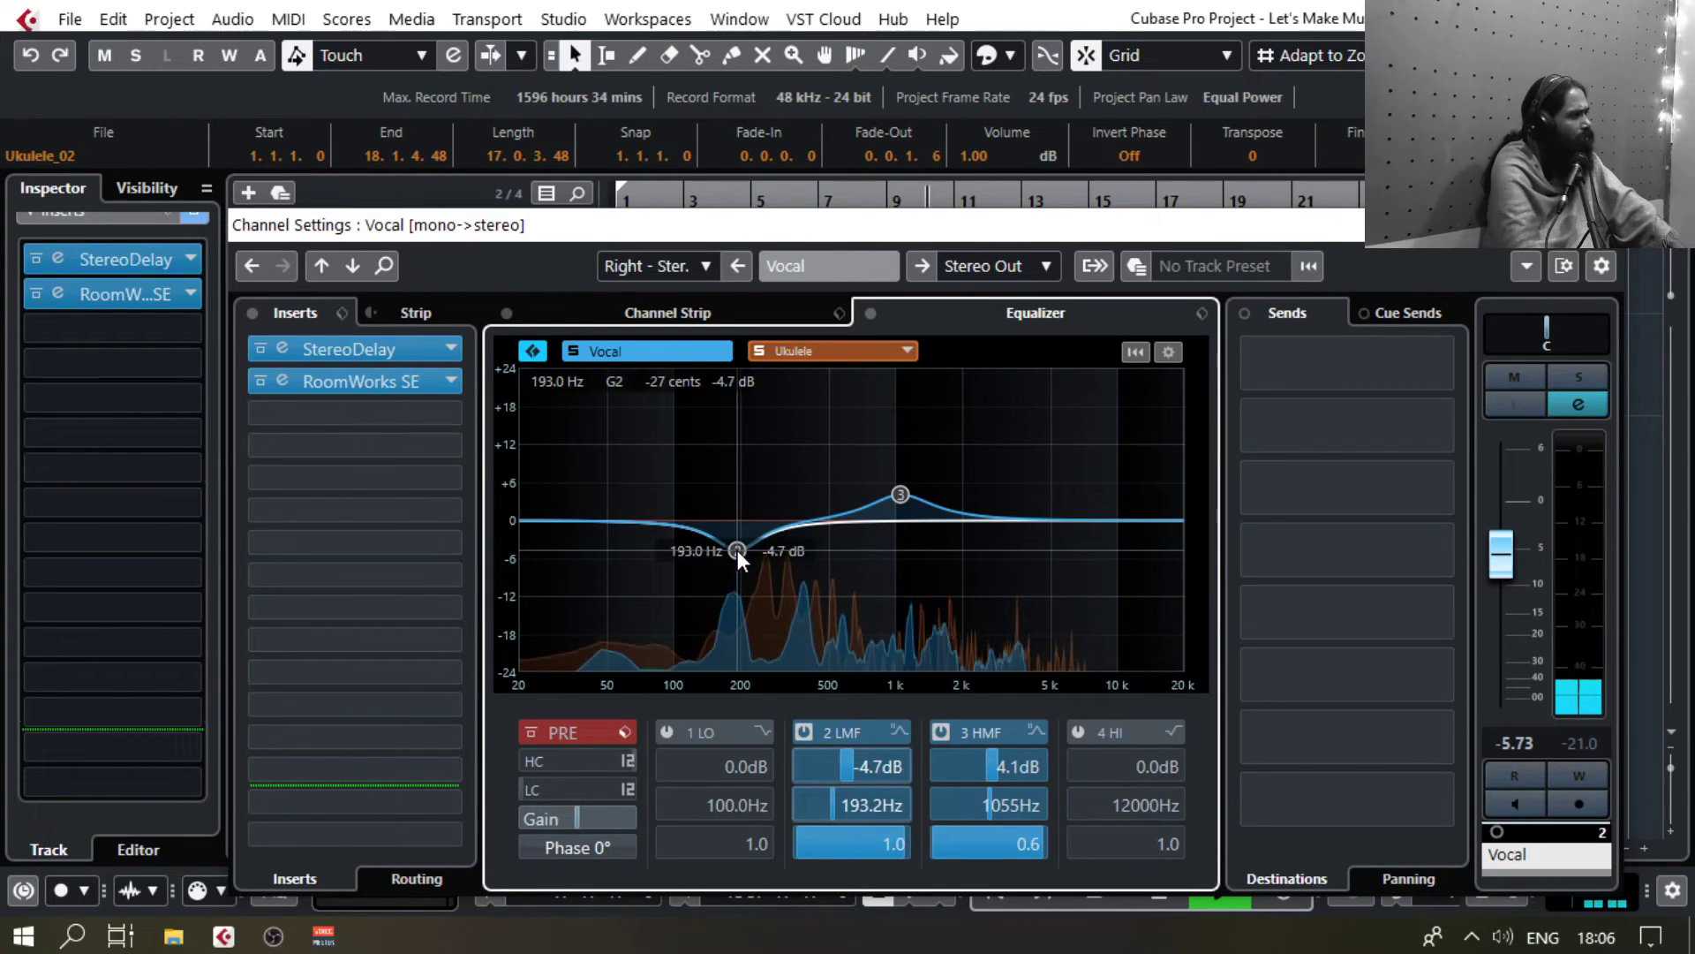
Step: Adjust the Ukulele's low-mid EQ cut during playback to -4.9 dB at about 304 Hz
drag(571, 226, 777, 211)
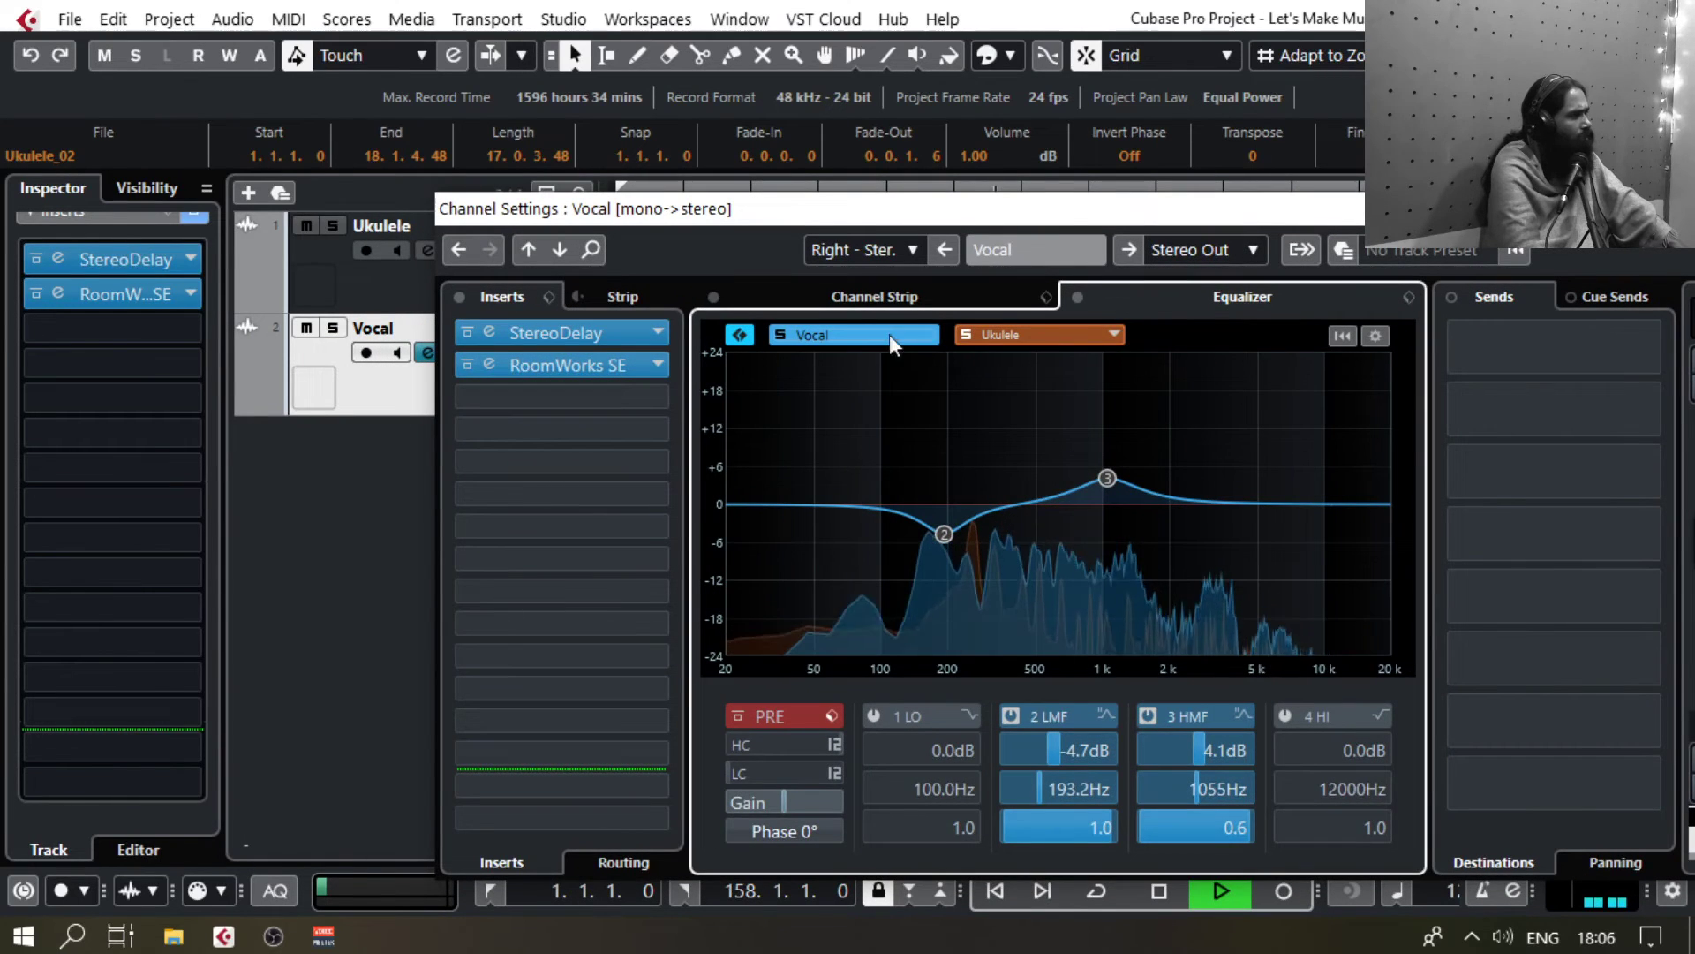
click(1033, 337)
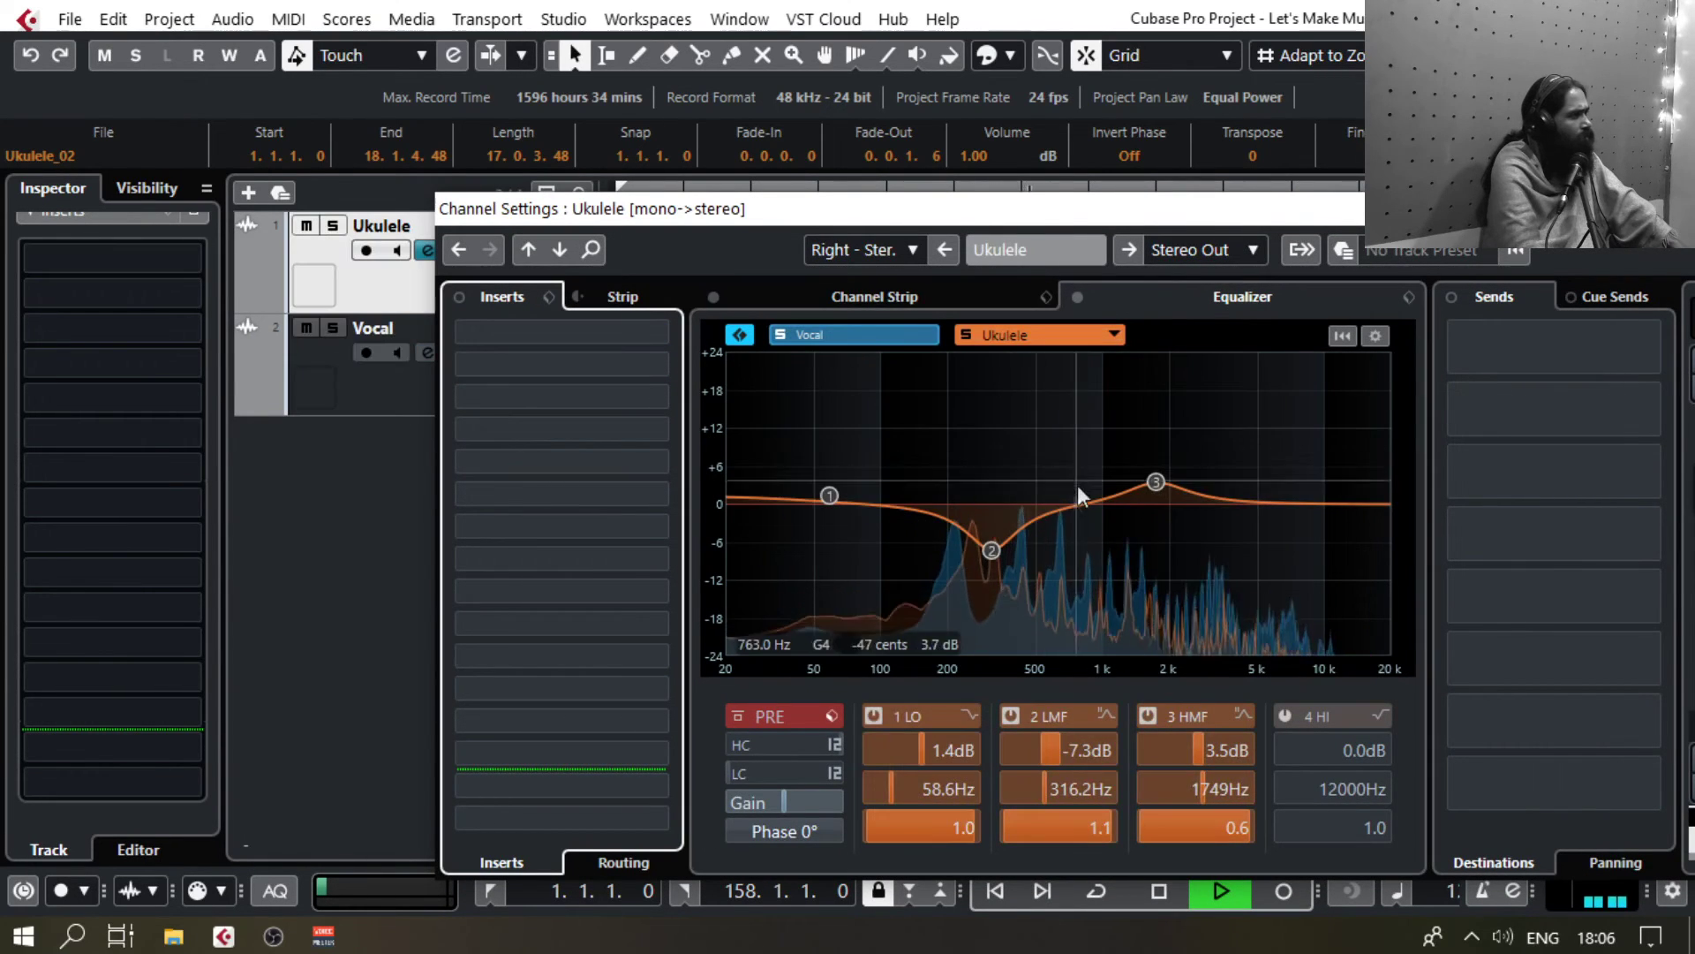
click(992, 551)
mouse_move(992, 553)
mouse_down()
mouse_move(989, 569)
mouse_move(987, 553)
mouse_up()
key(space)
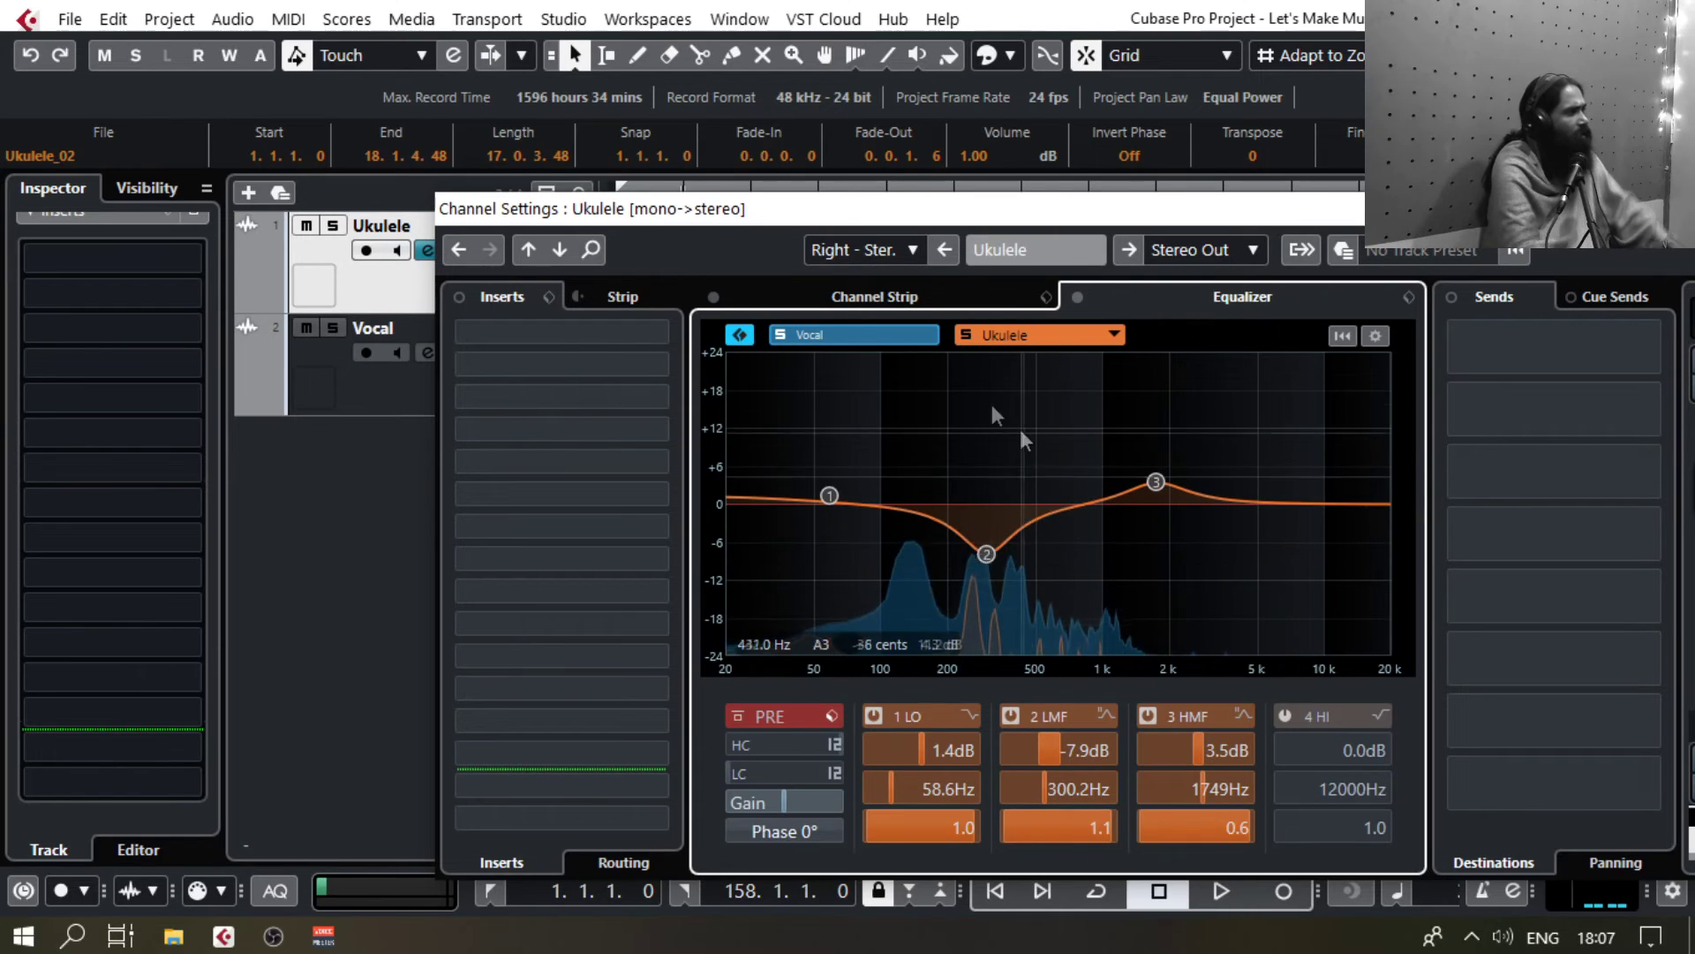
drag(984, 555, 988, 547)
key(space)
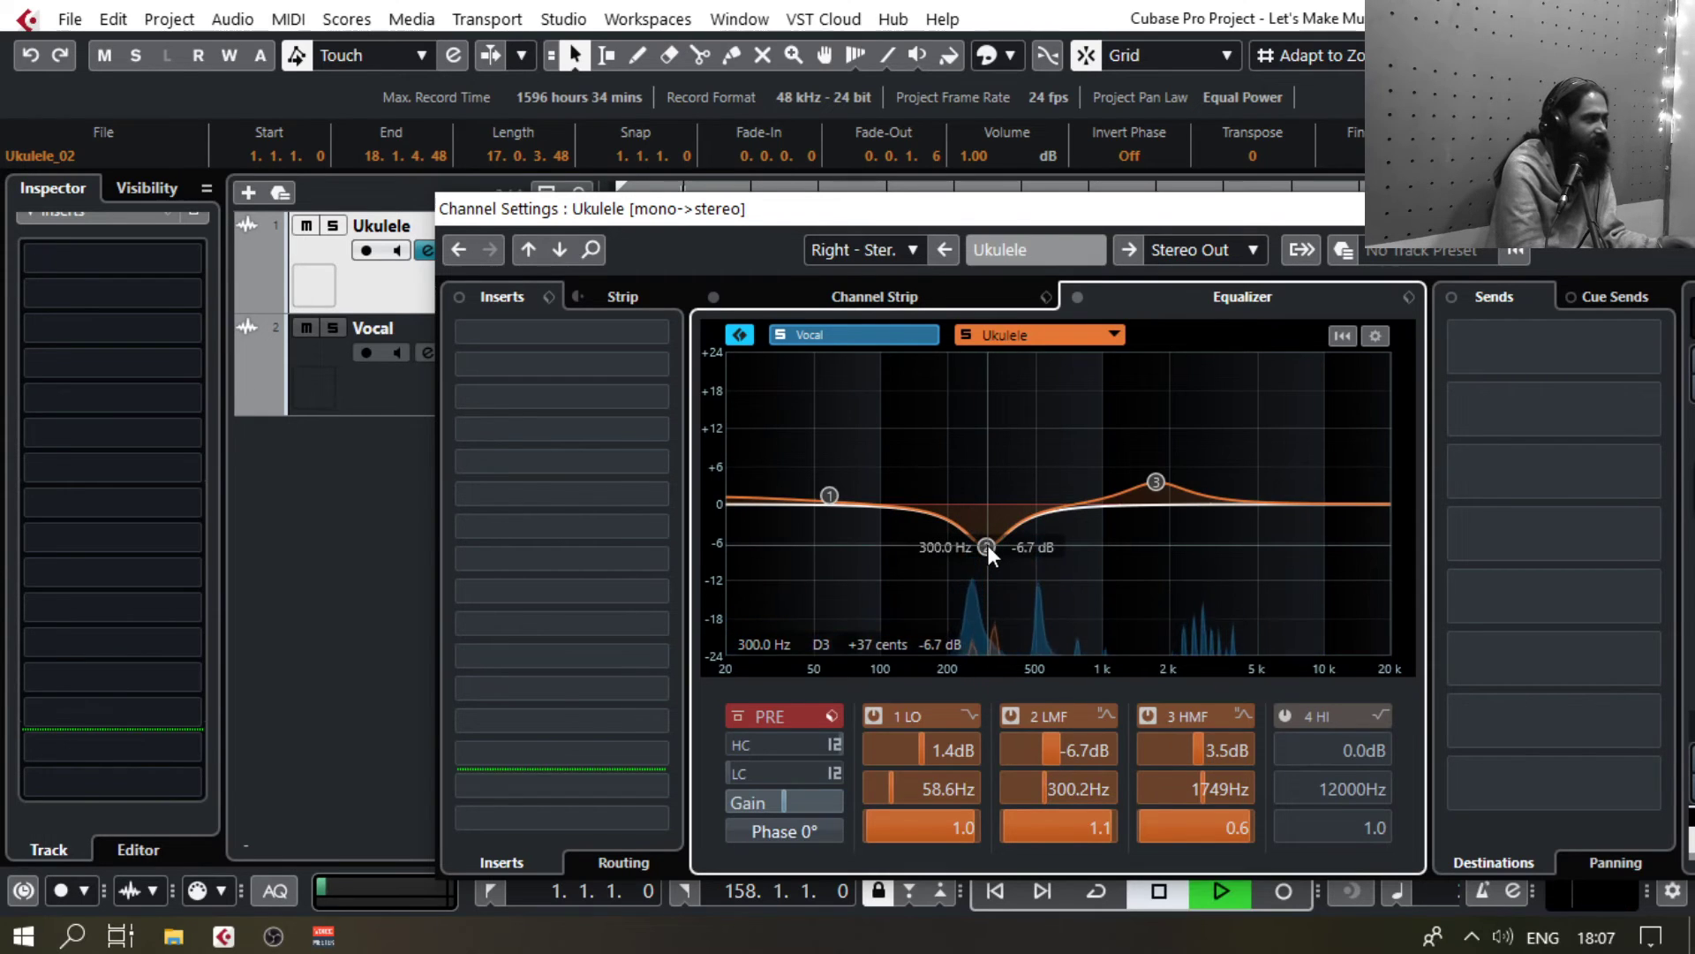
drag(987, 544, 987, 533)
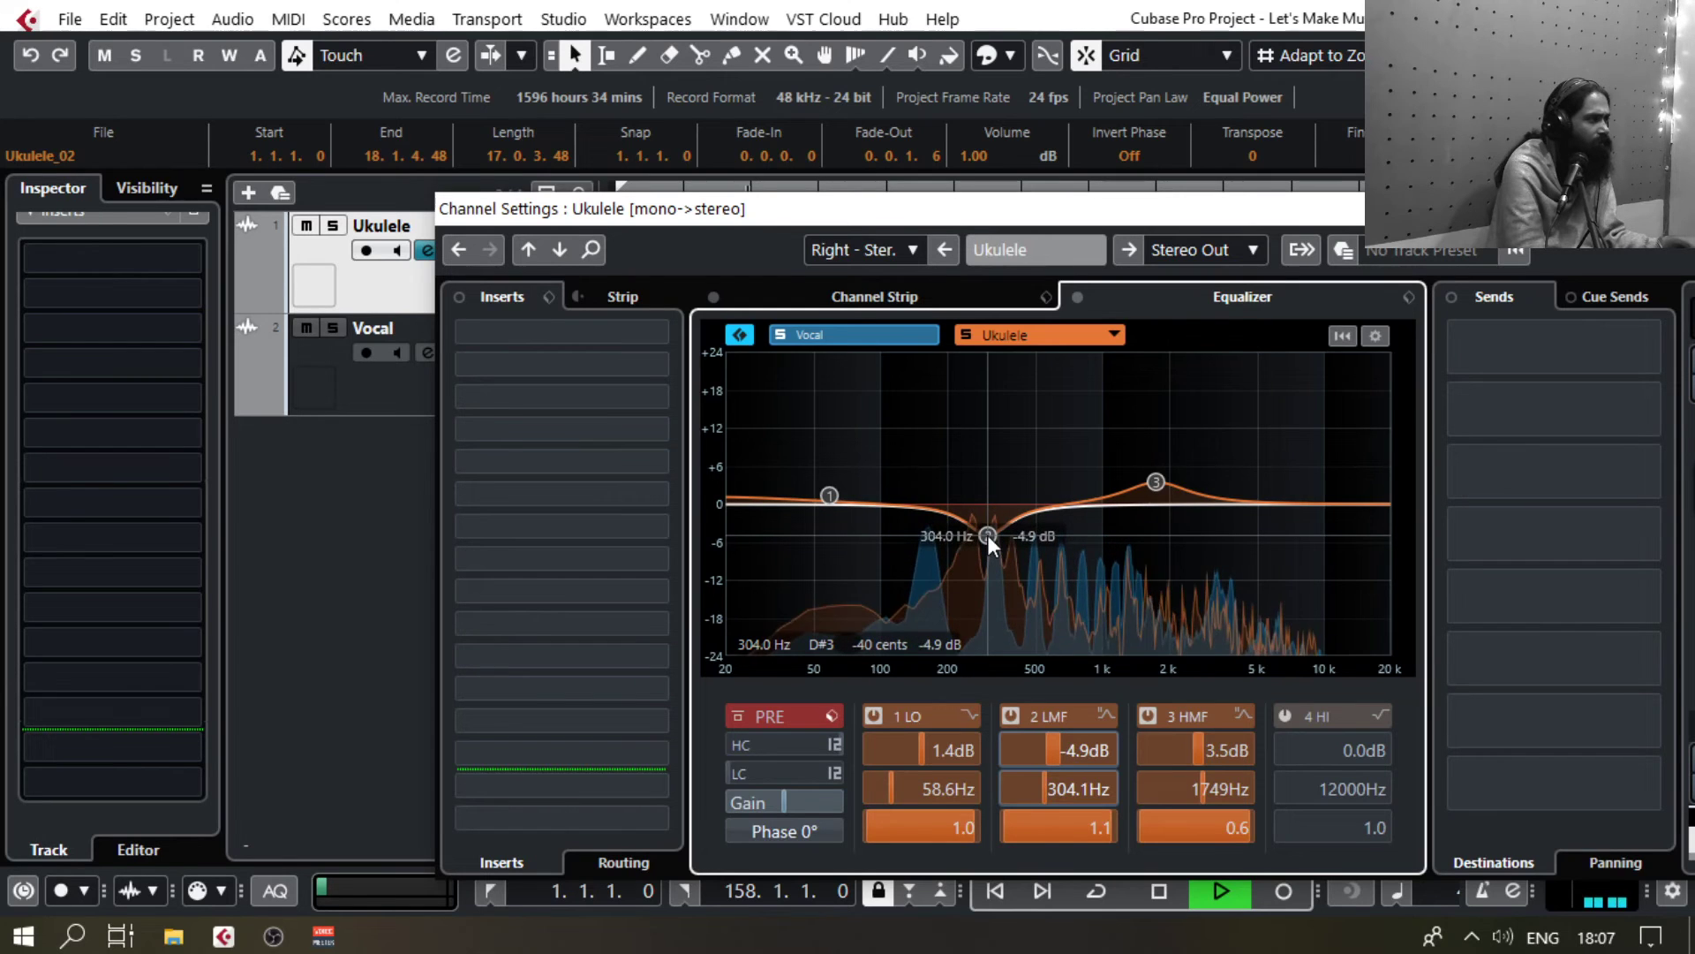
key(space)
Step: Play the song and deepen the Vocal's low-mid EQ cut to -8.1 dB at about 278 Hz
click(862, 342)
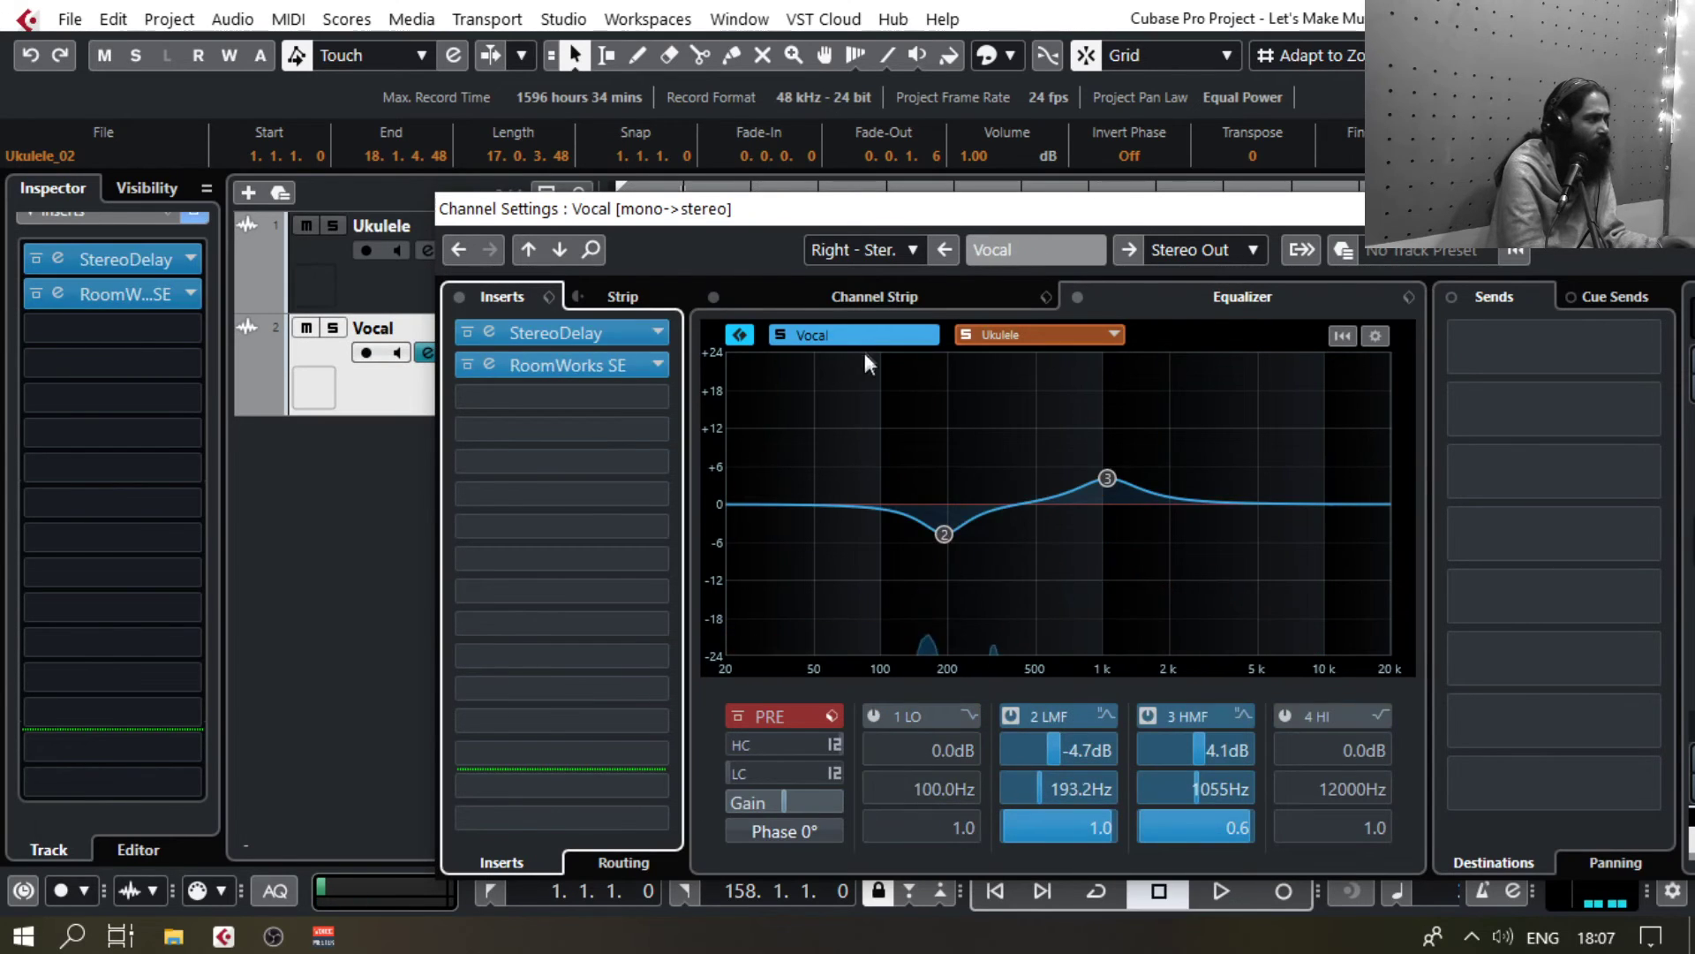
key(space)
scroll(941, 537, down, 2)
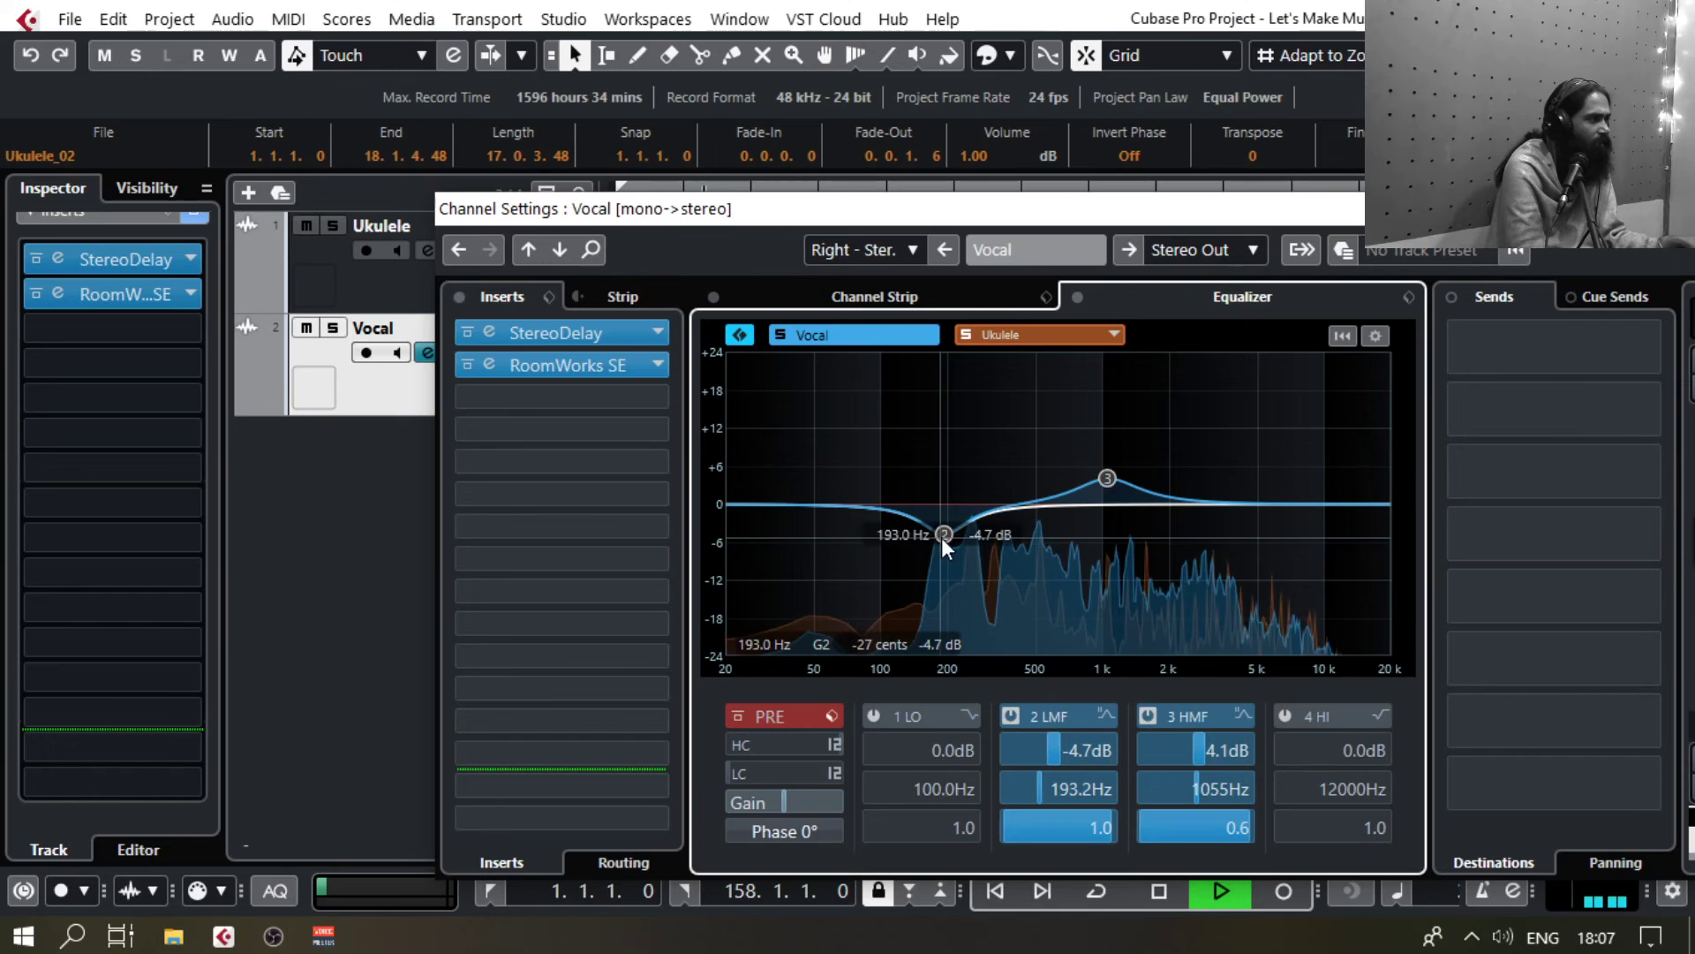
drag(943, 538, 979, 555)
scroll(983, 549, up, 2)
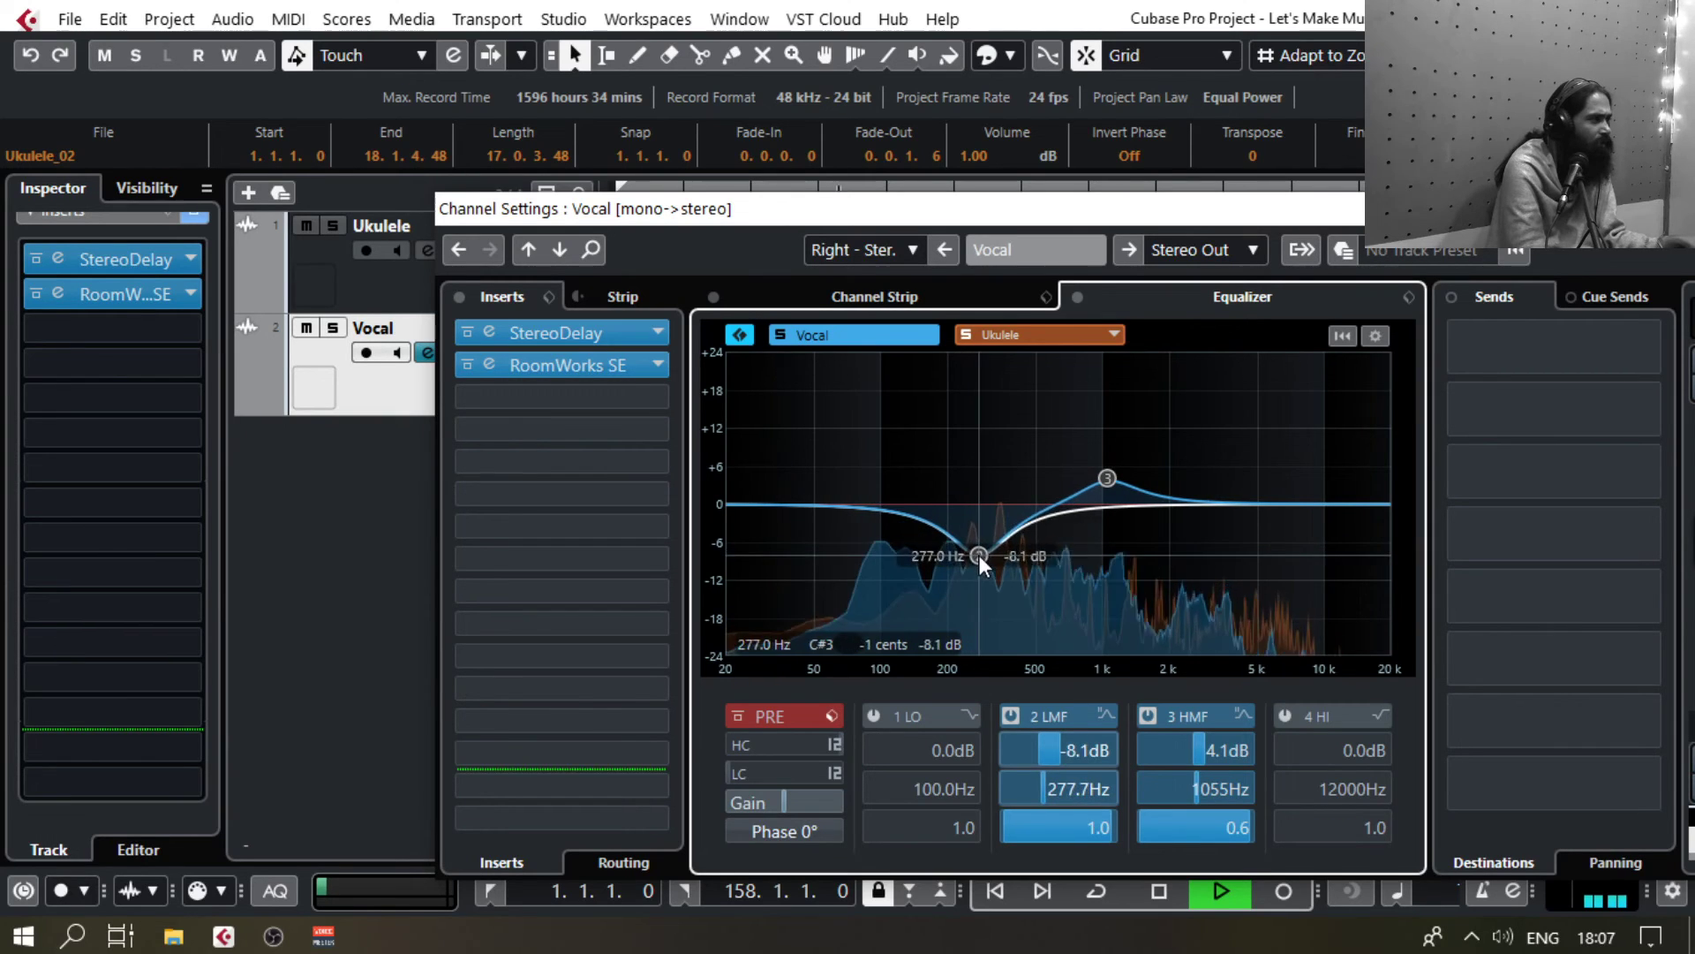
Step: Ease the Vocal's low-mid EQ cut to -6.5 dB at about 274 Hz and close its channel settings
click(999, 335)
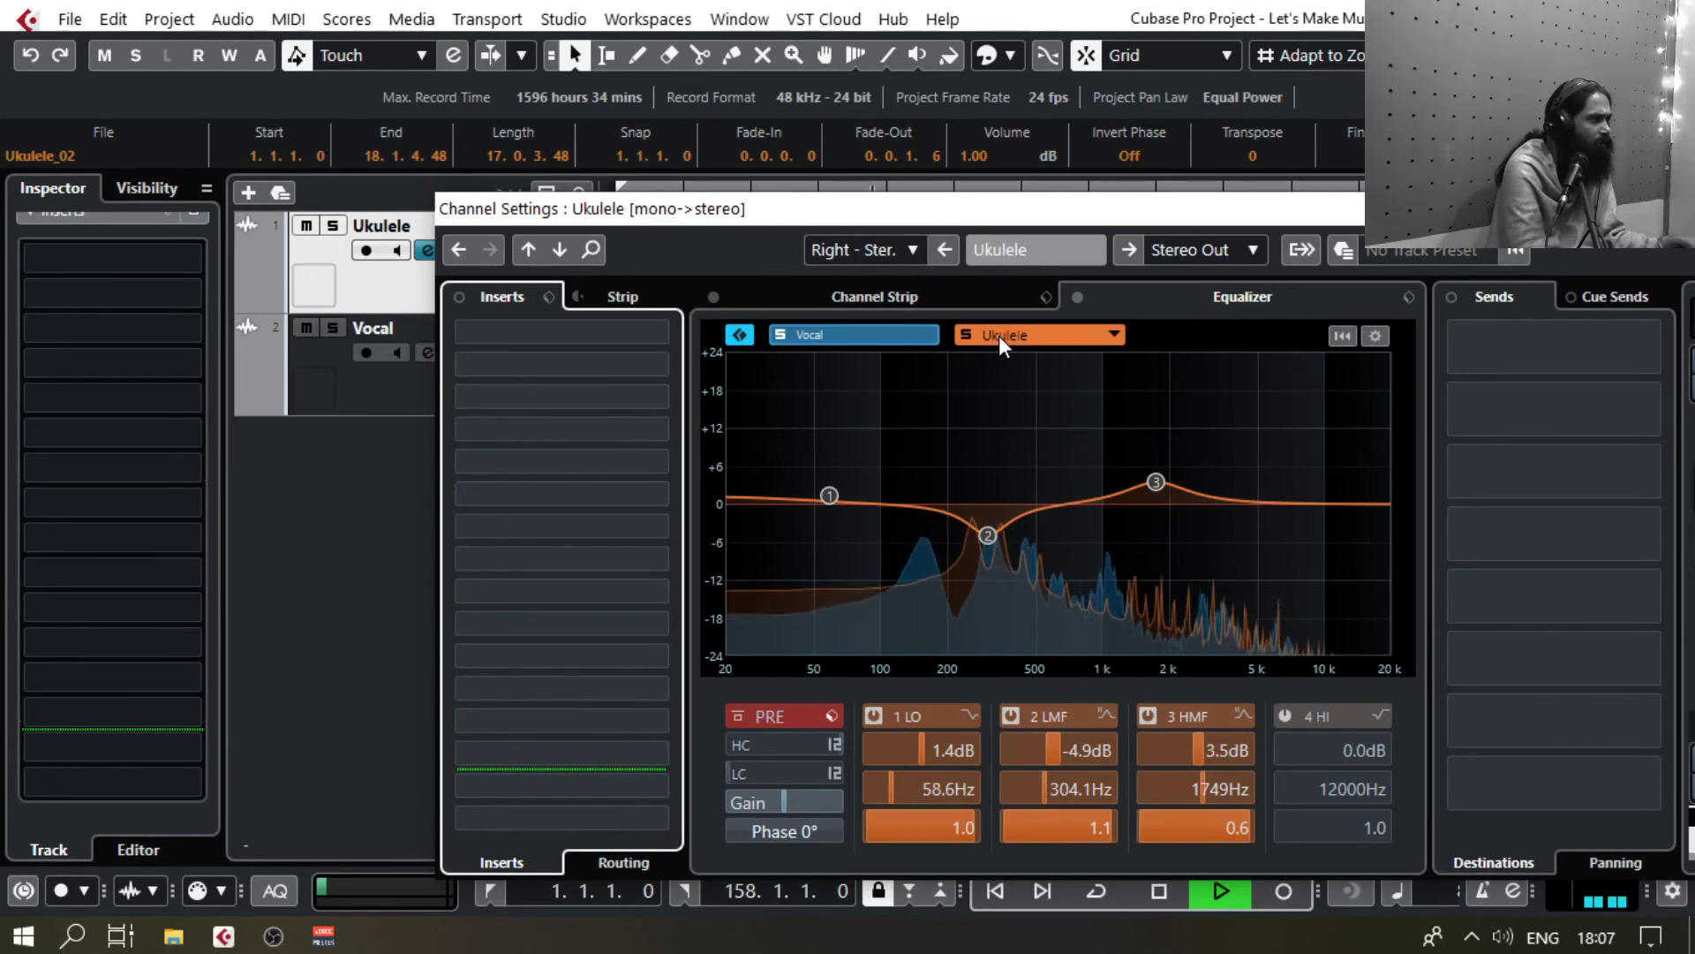
click(860, 341)
drag(980, 557, 978, 544)
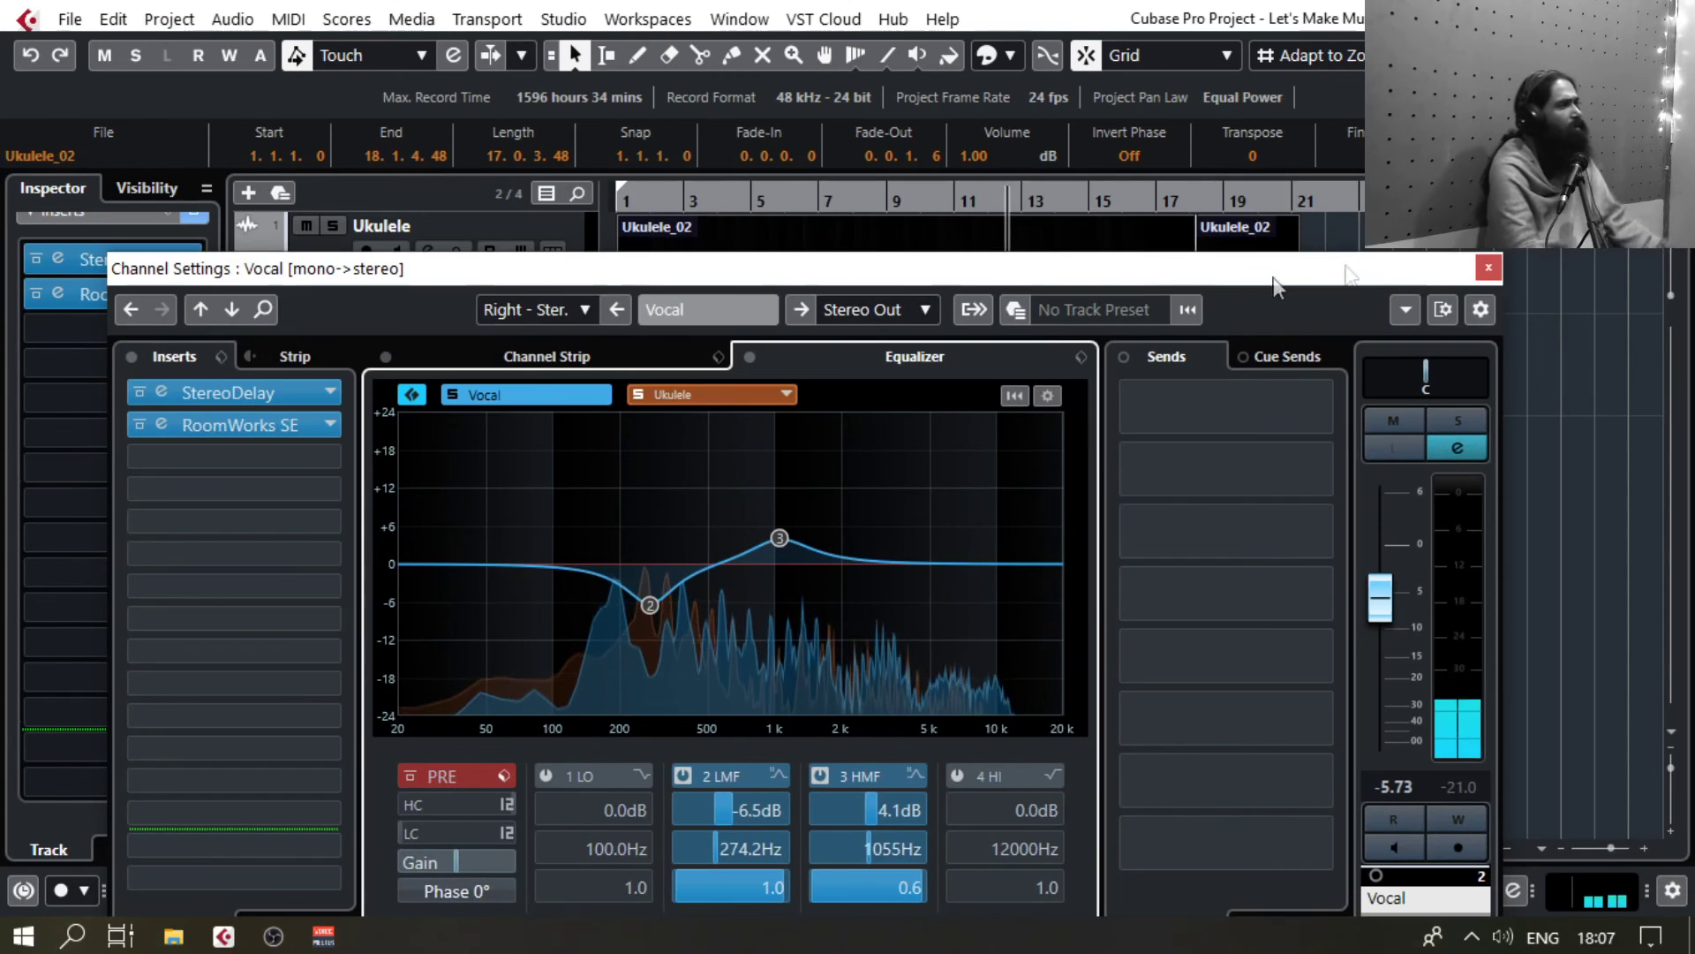
click(1487, 265)
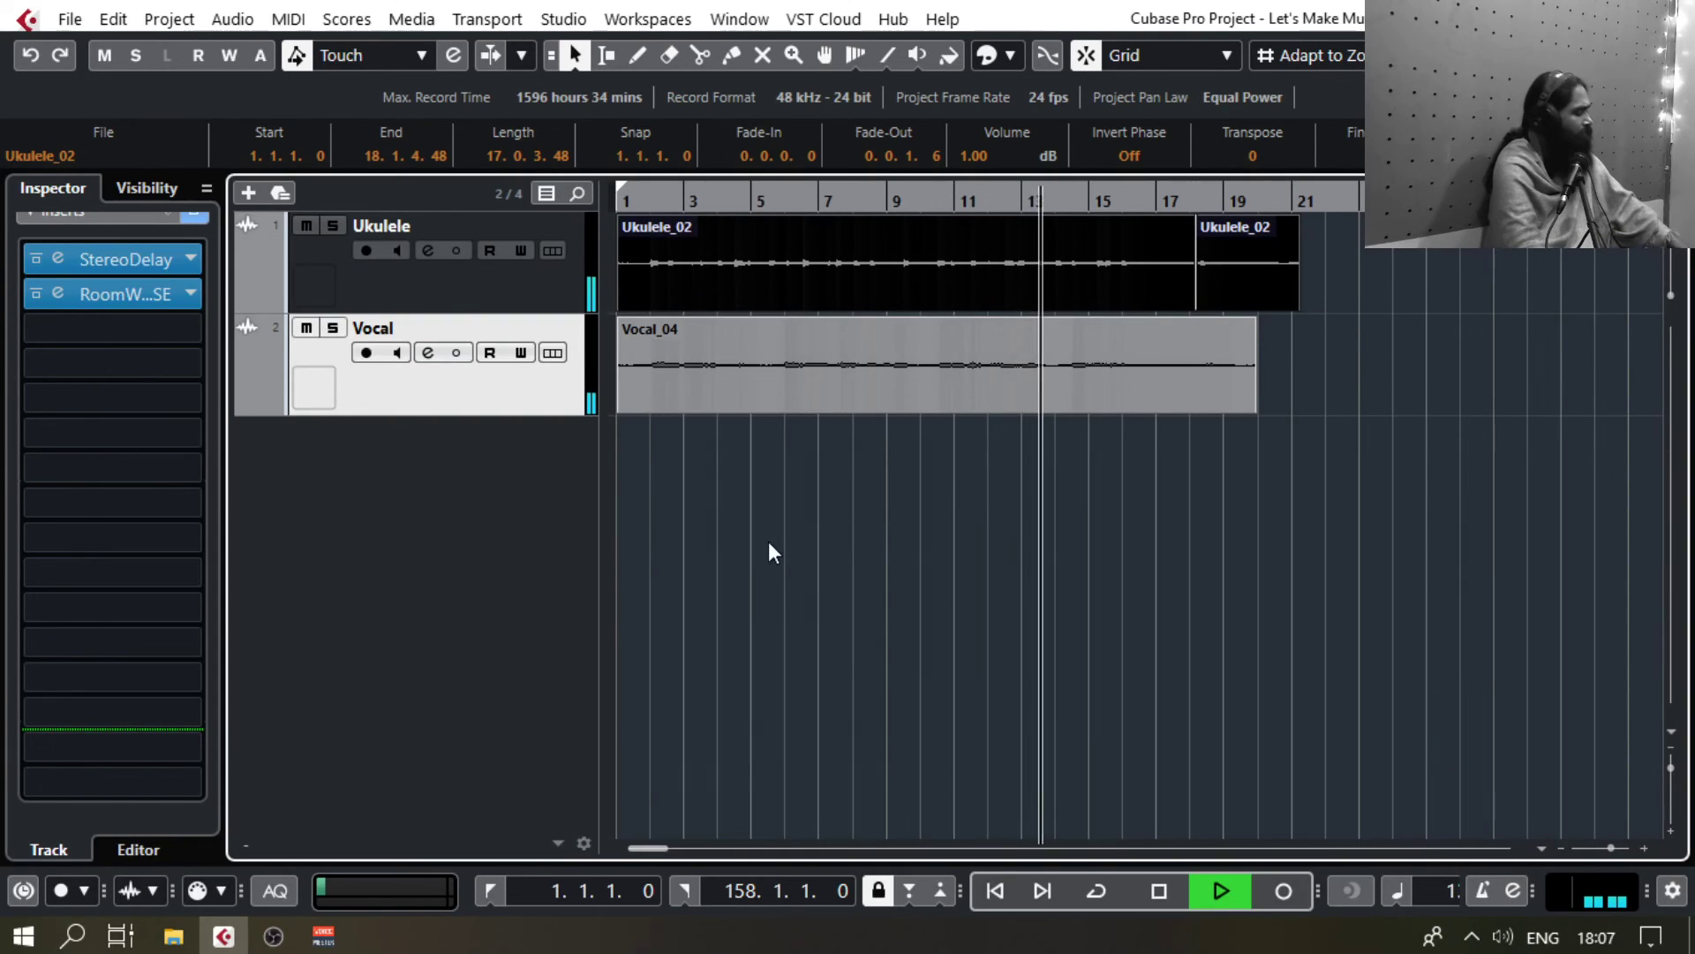
Step: Check the Ukulele and Vocal channel levels in the mixer during playback, and return to the project view
key(F3)
click(1581, 349)
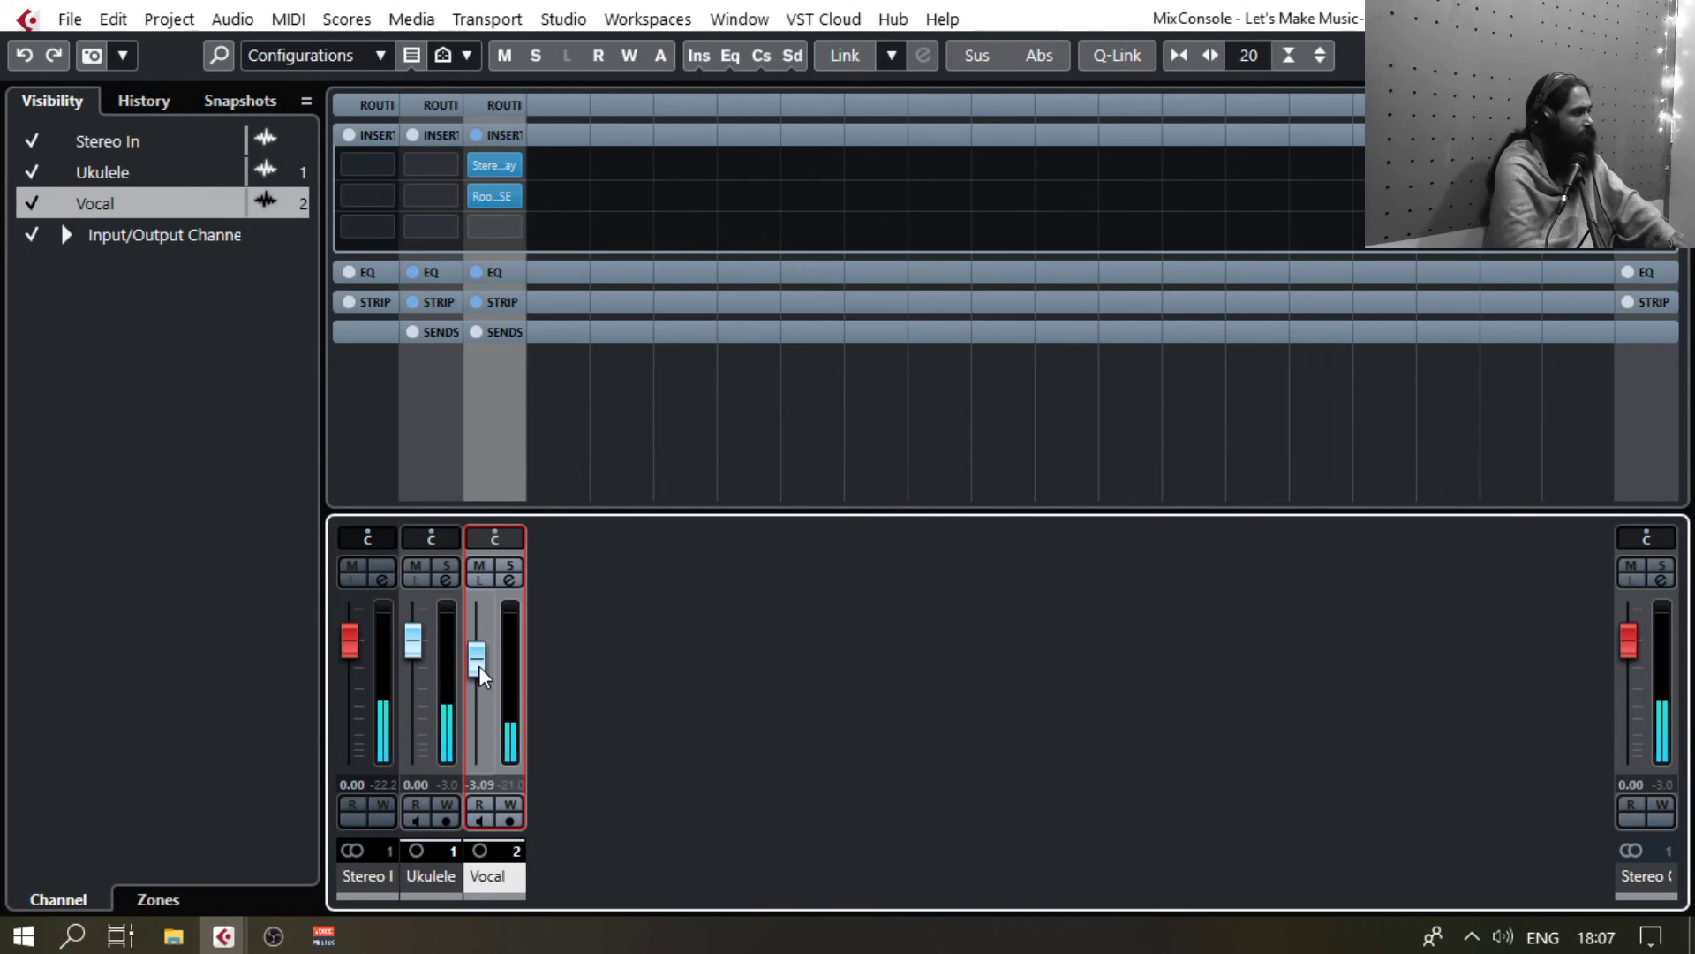
key(F3)
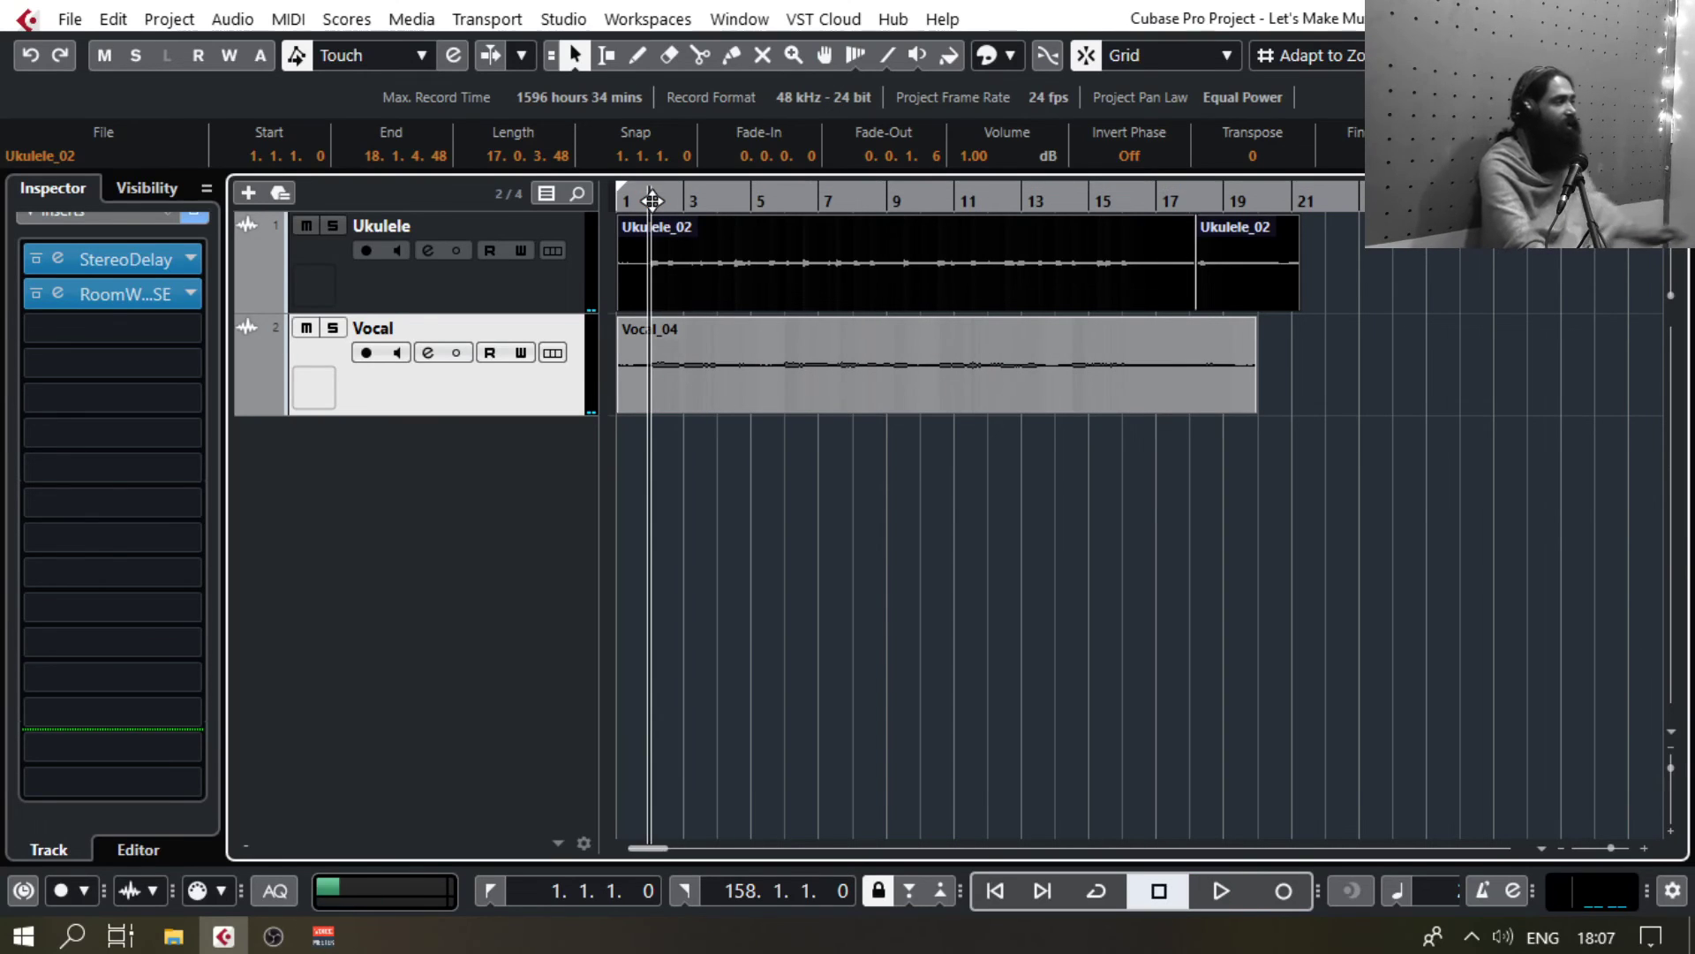
click(639, 202)
key(space)
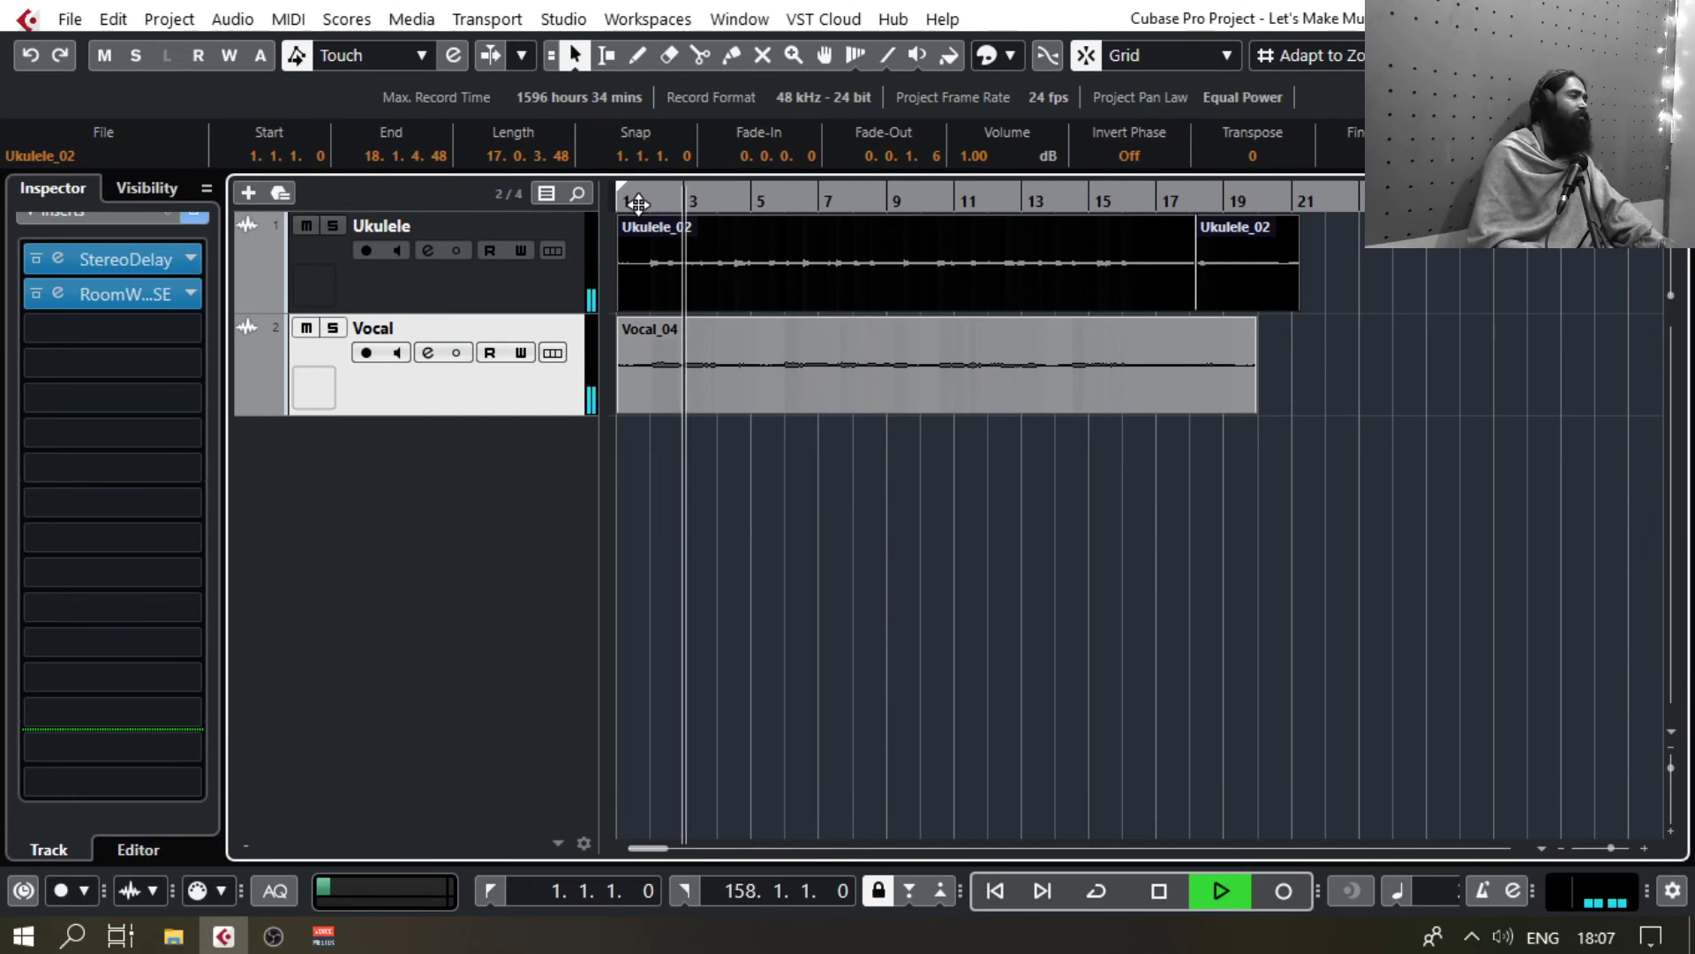
click(442, 288)
key(F3)
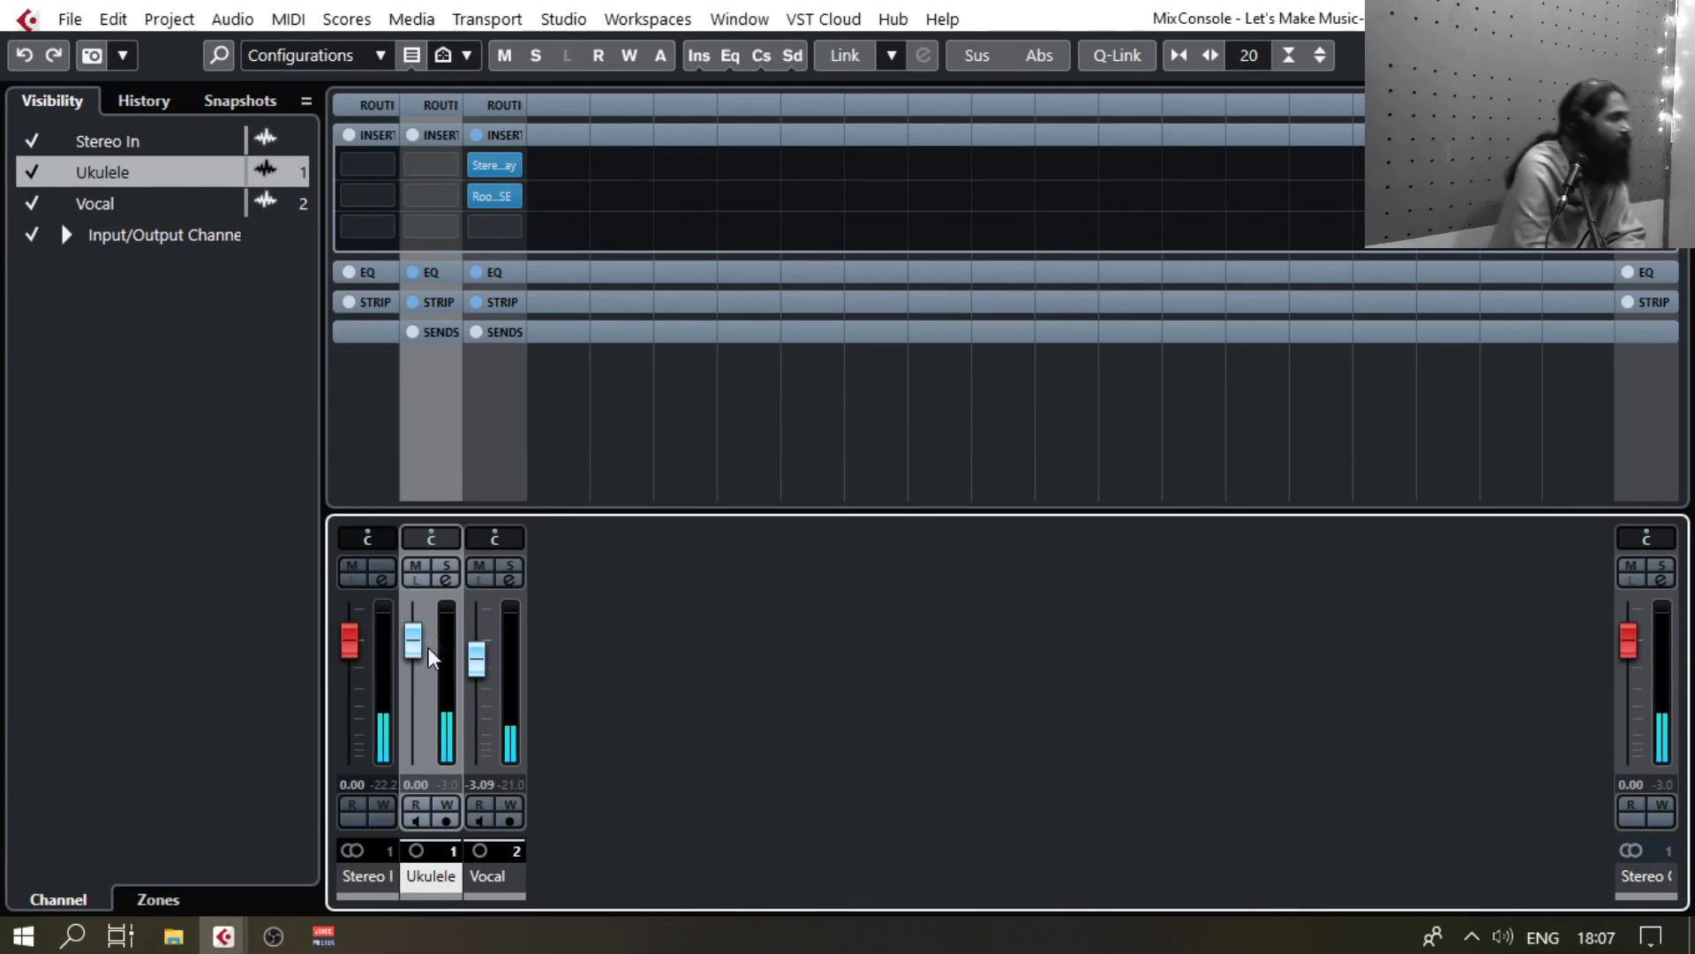
drag(412, 653, 411, 657)
click(478, 655)
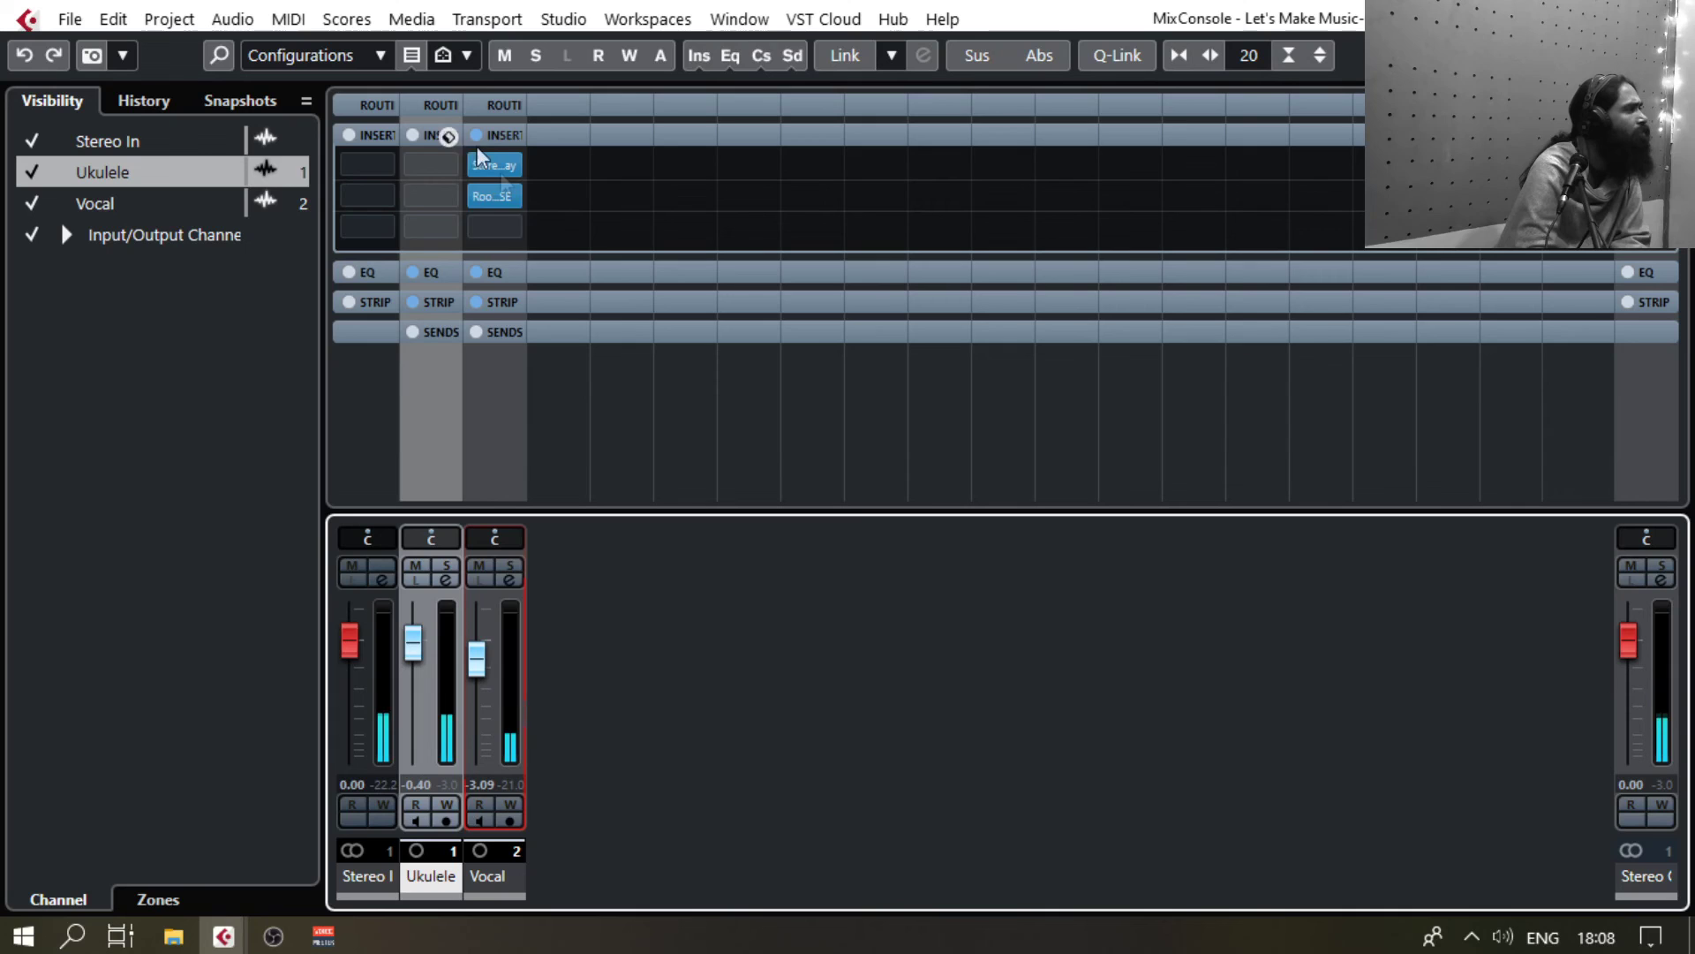
key(F3)
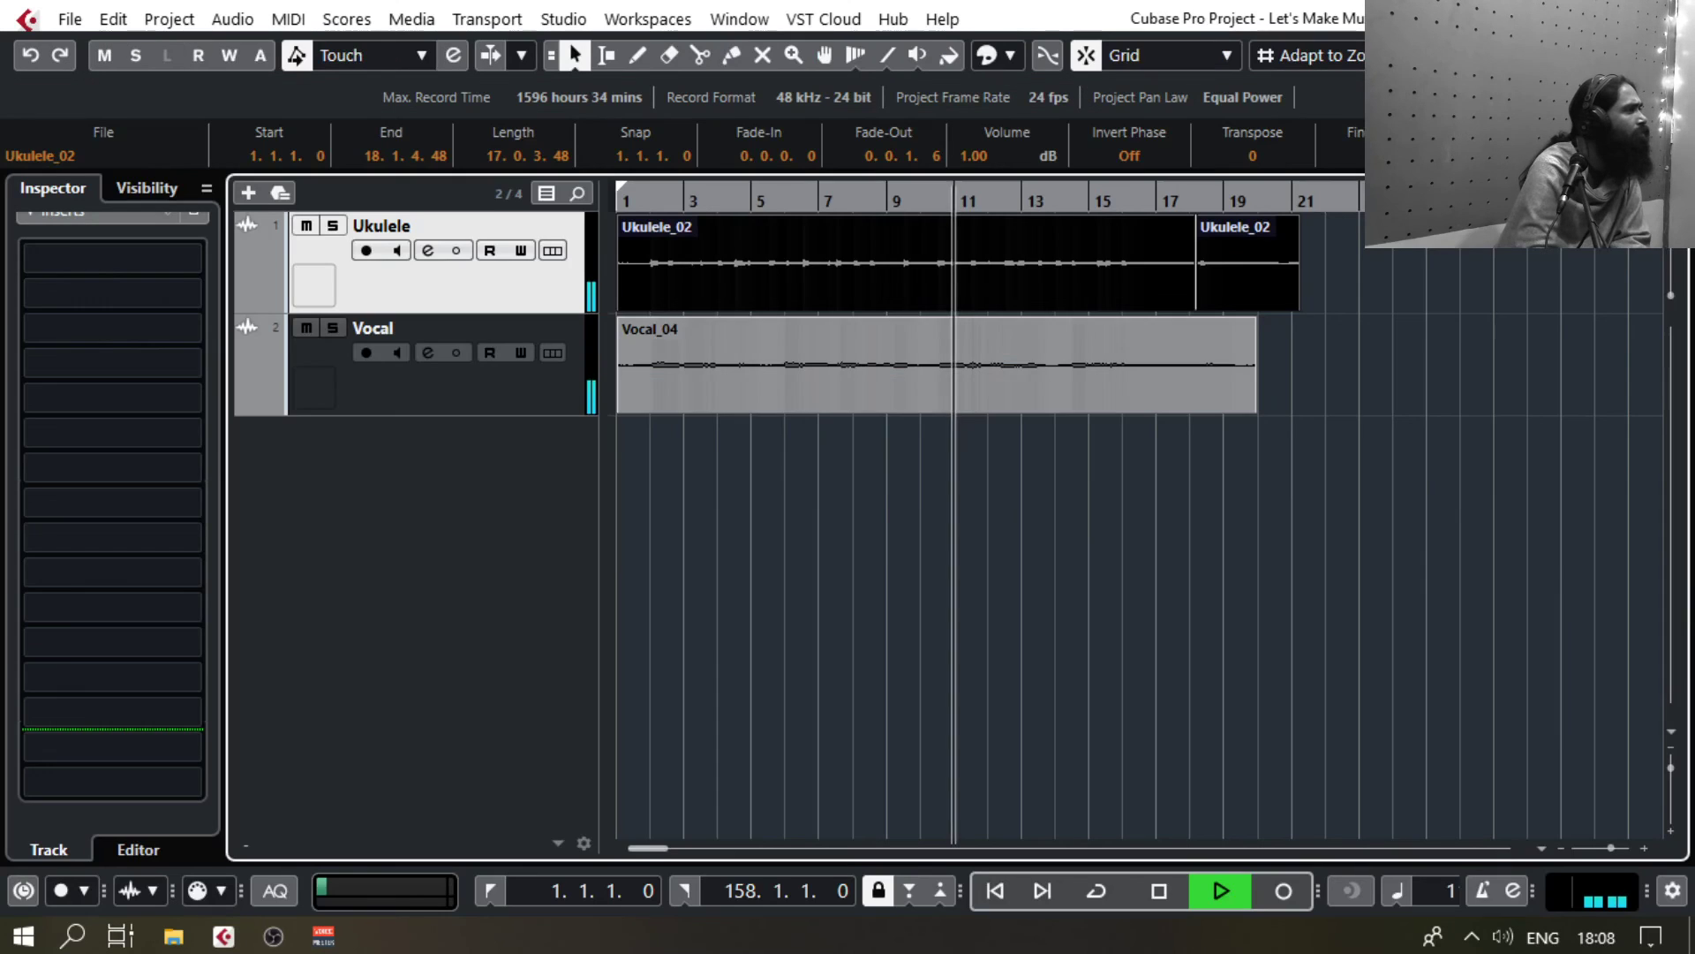
Step: Select the Vocal track, clear the clip selection and listen to the mix to the vocal clip's end before stopping playback
click(415, 394)
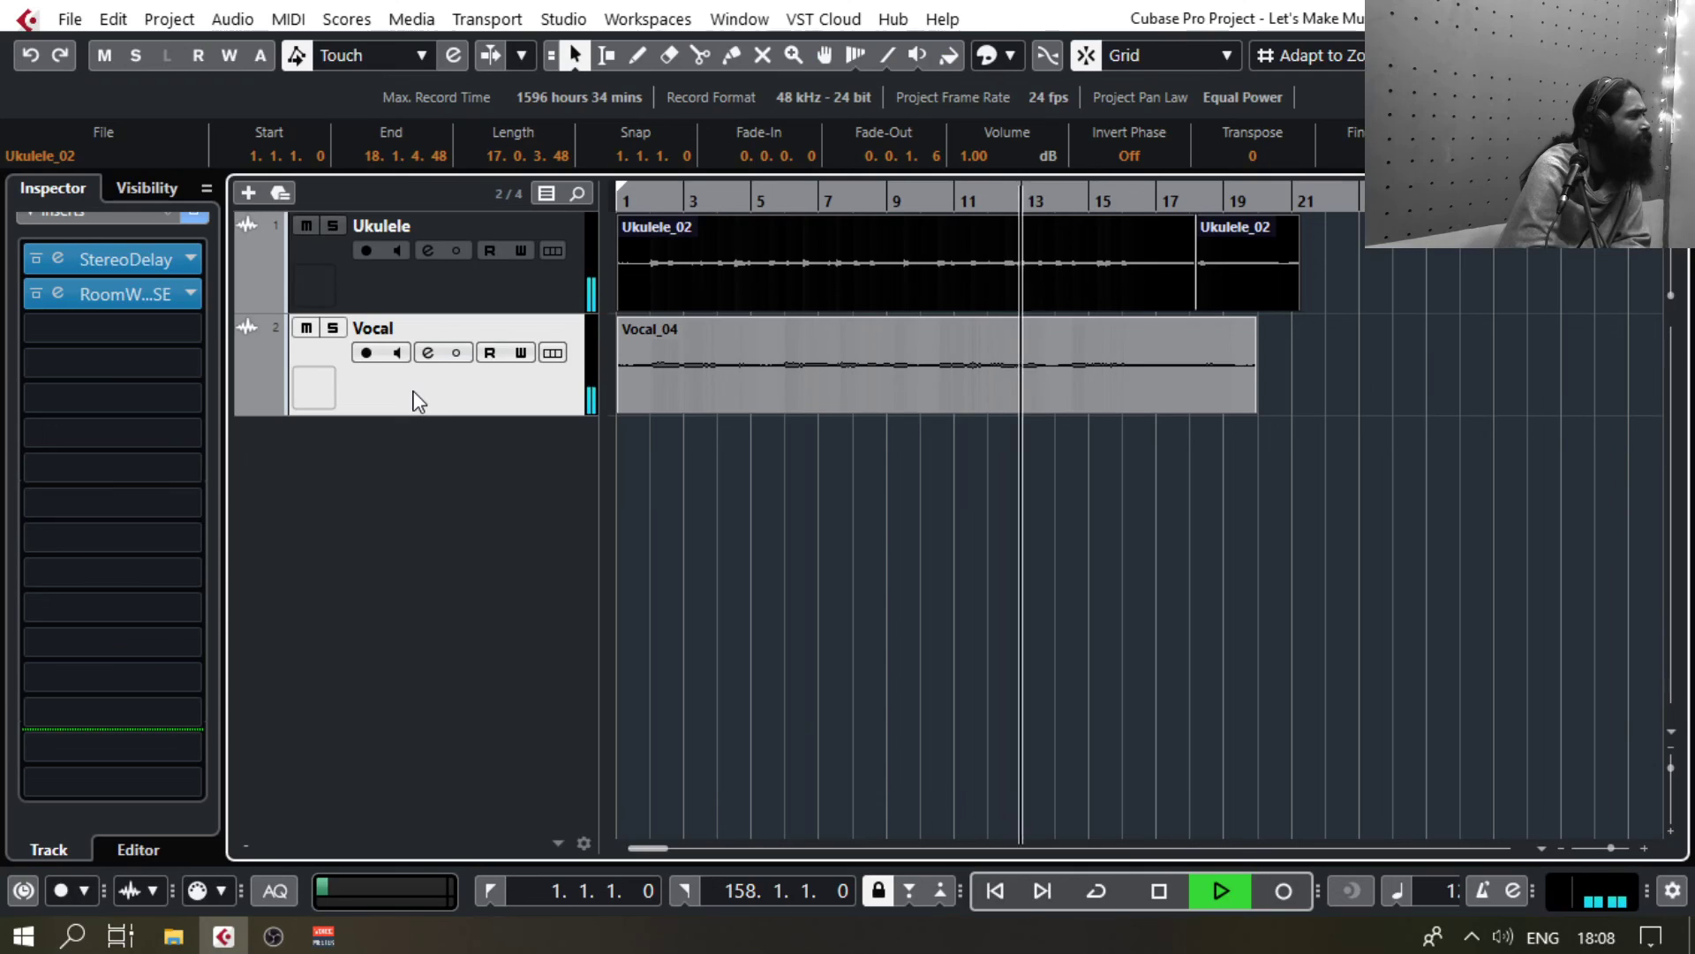
click(1026, 497)
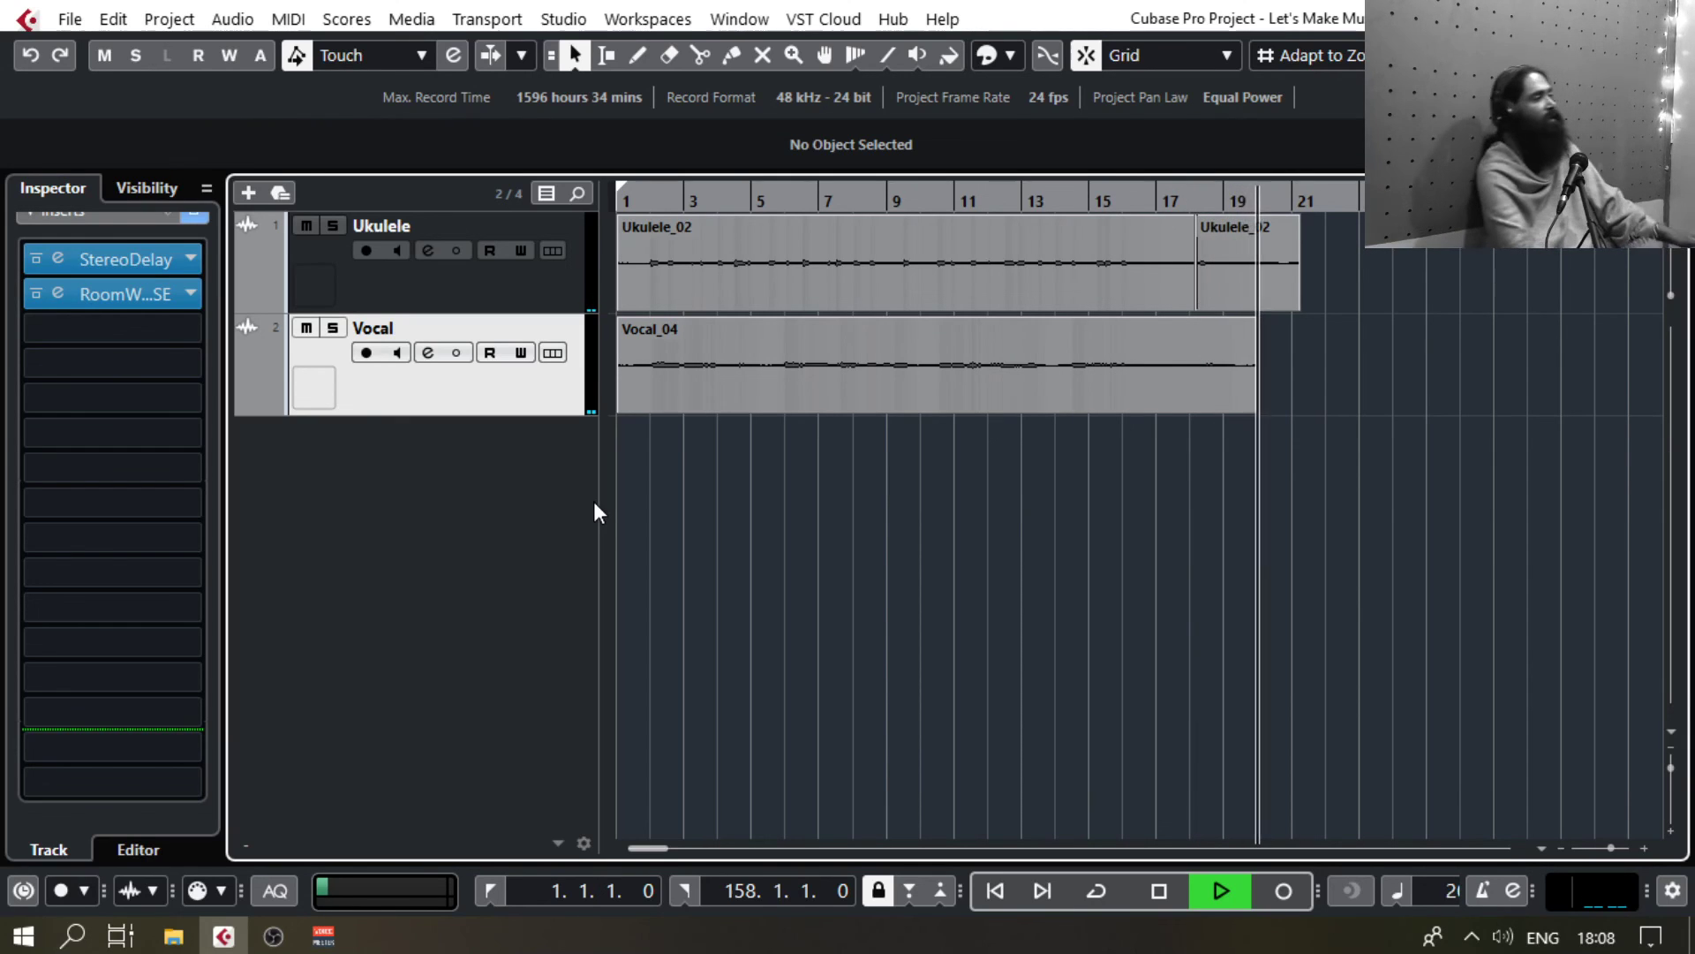
key(space)
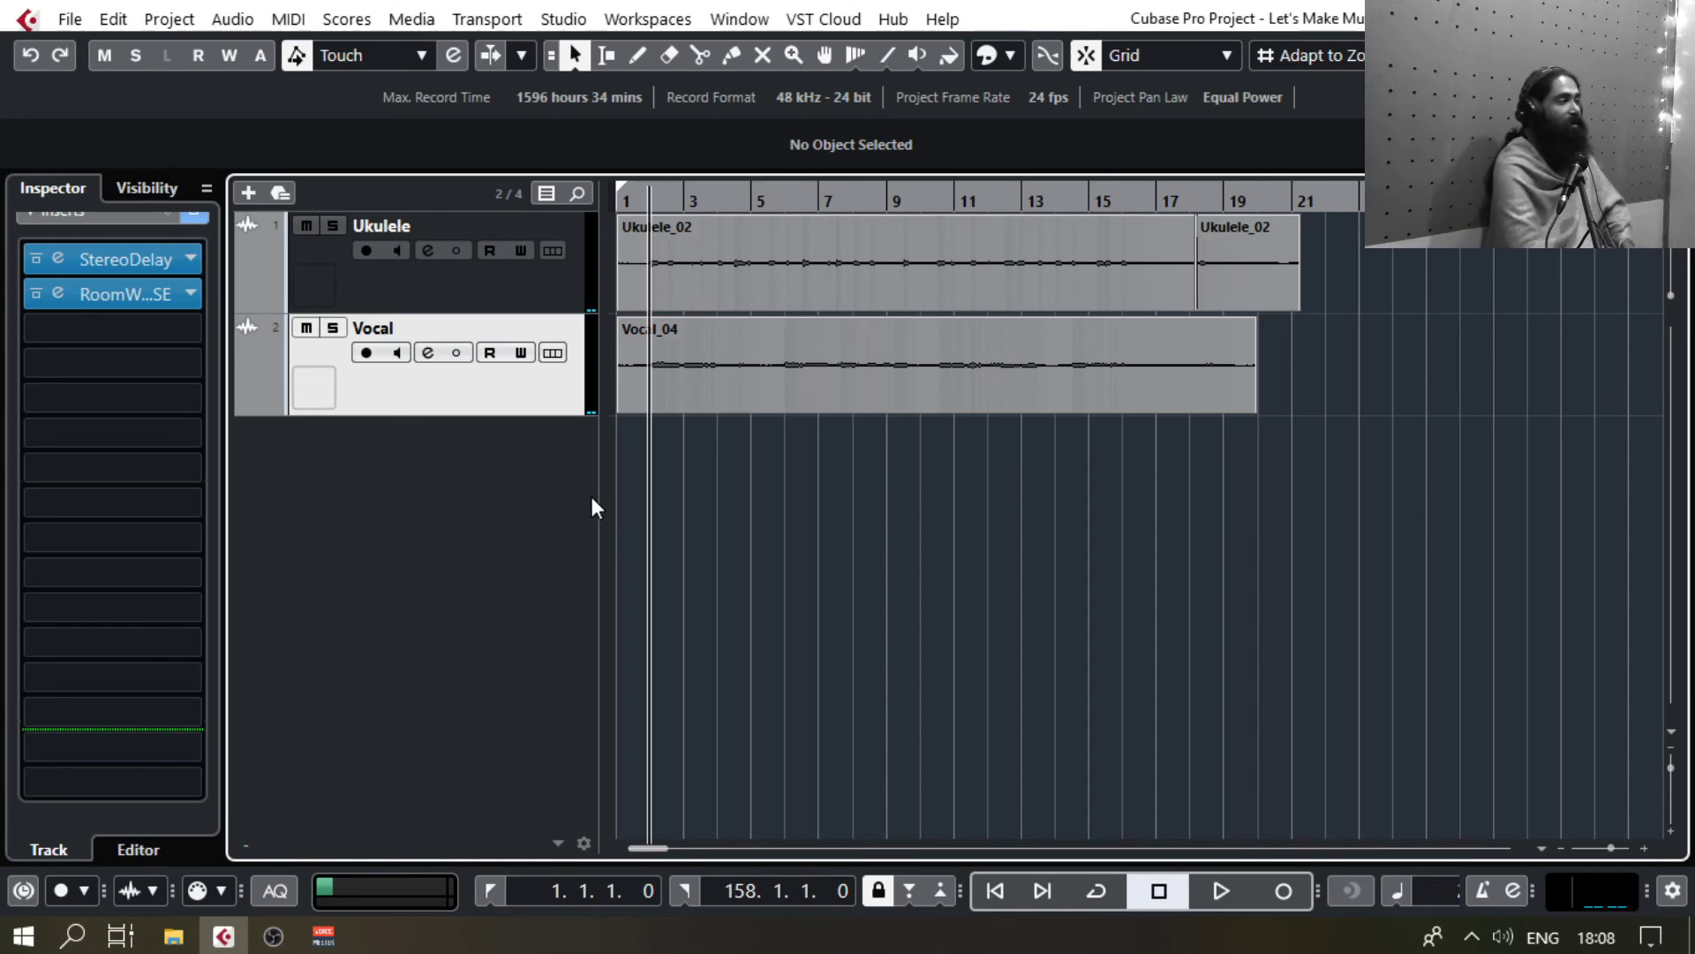